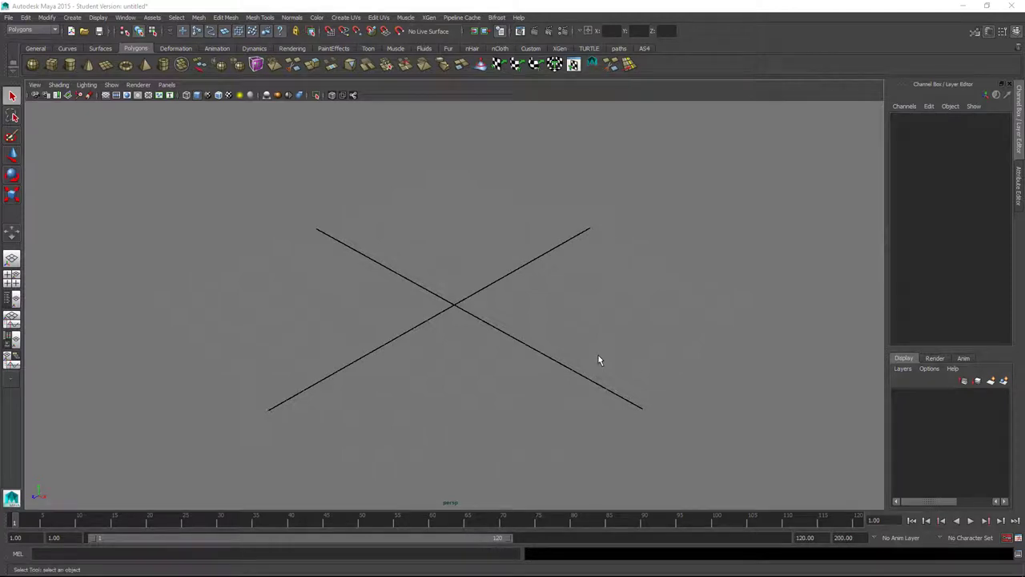
- In the right side view, load Saddle+tri.jpg from sourceimages as an image plane and frame it
key("space")
left_click(453, 232)
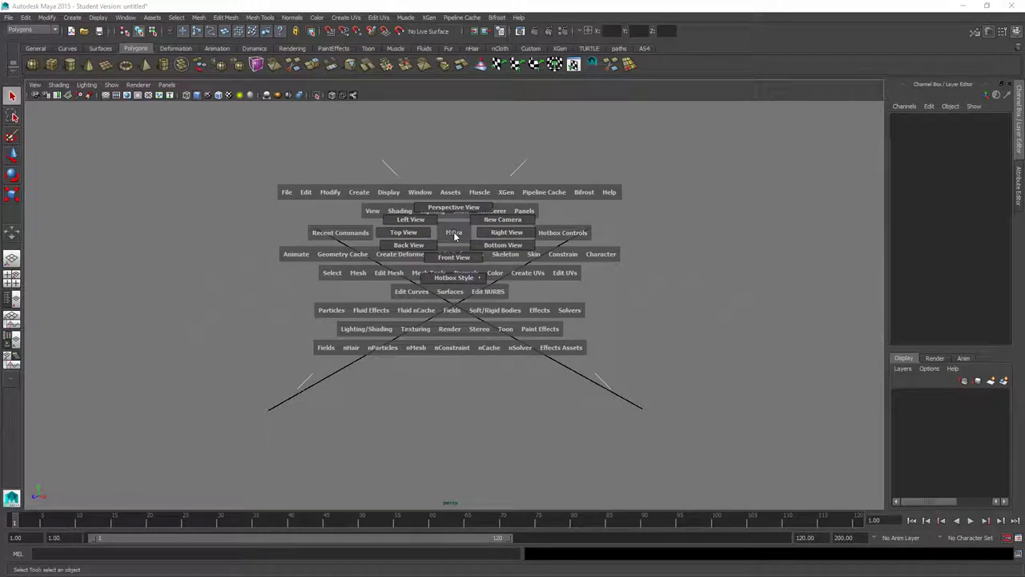
left_click_drag(453, 231, 484, 236)
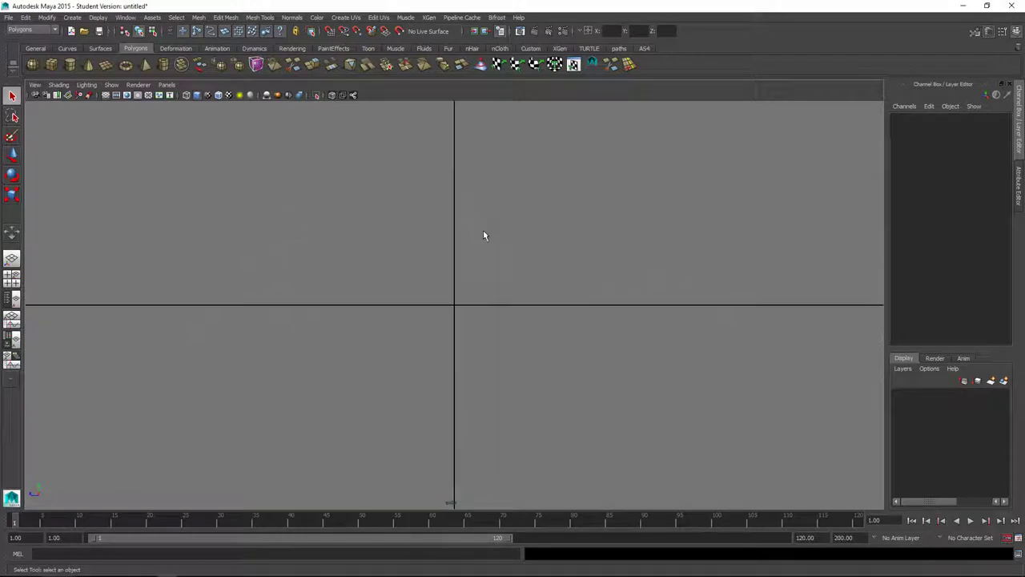
left_click(67, 95)
double_click(206, 120)
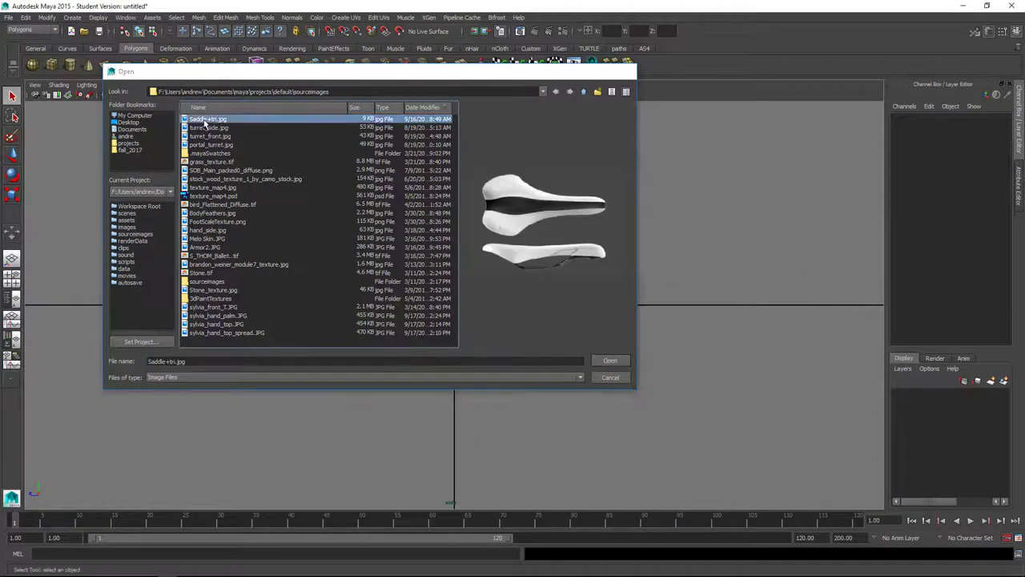
key("f")
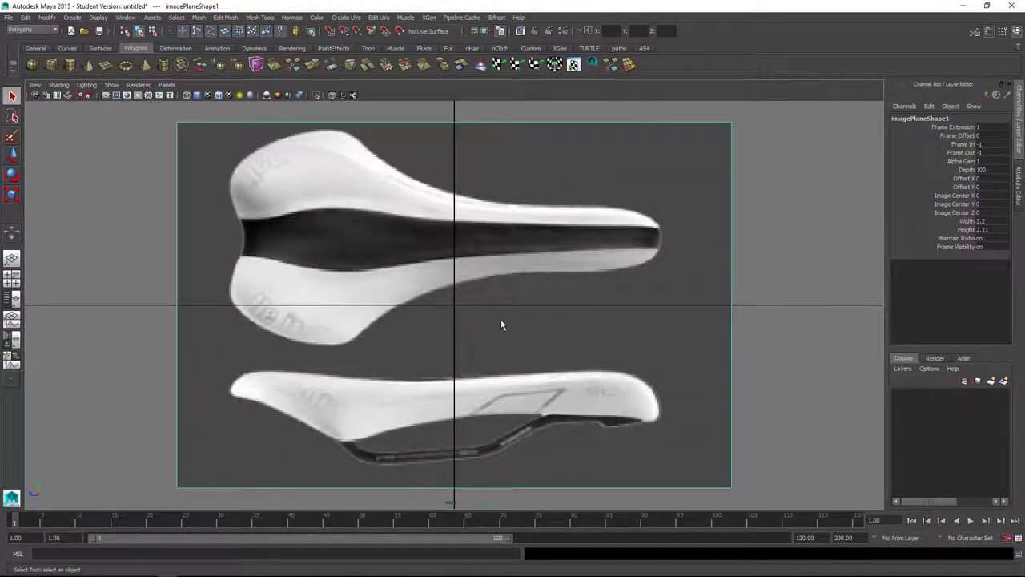
- Move the side image plane up about 0.57 in Y and display it only when looking through its camera
key("w")
left_click_drag(454, 251, 454, 155)
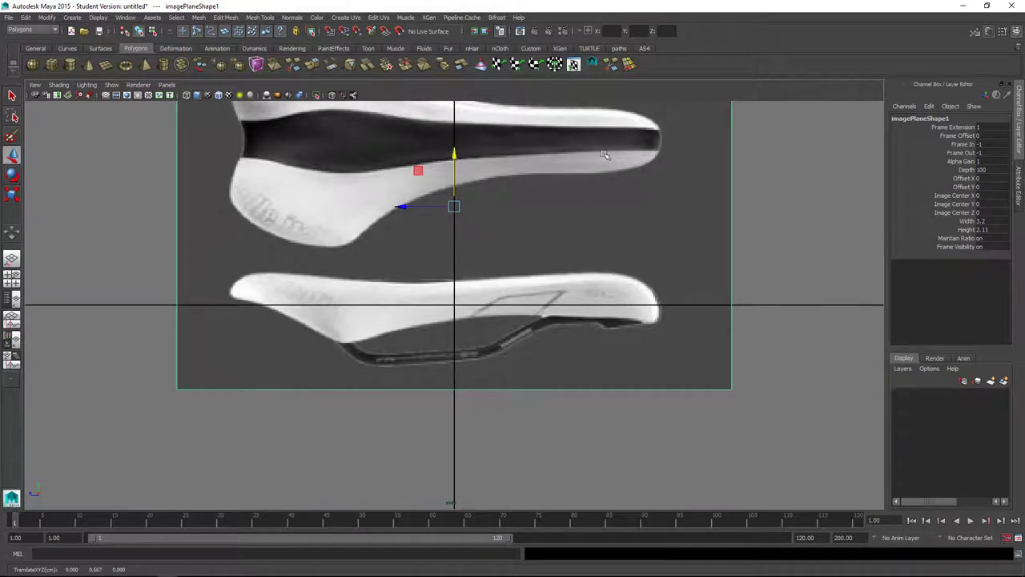
left_click(1020, 170)
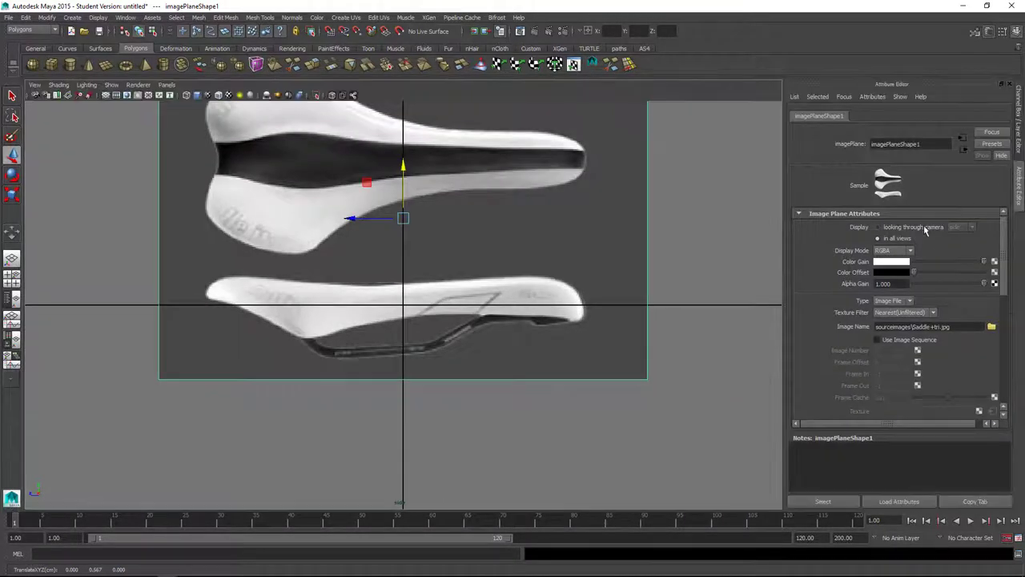
left_click(924, 230)
left_click(700, 262)
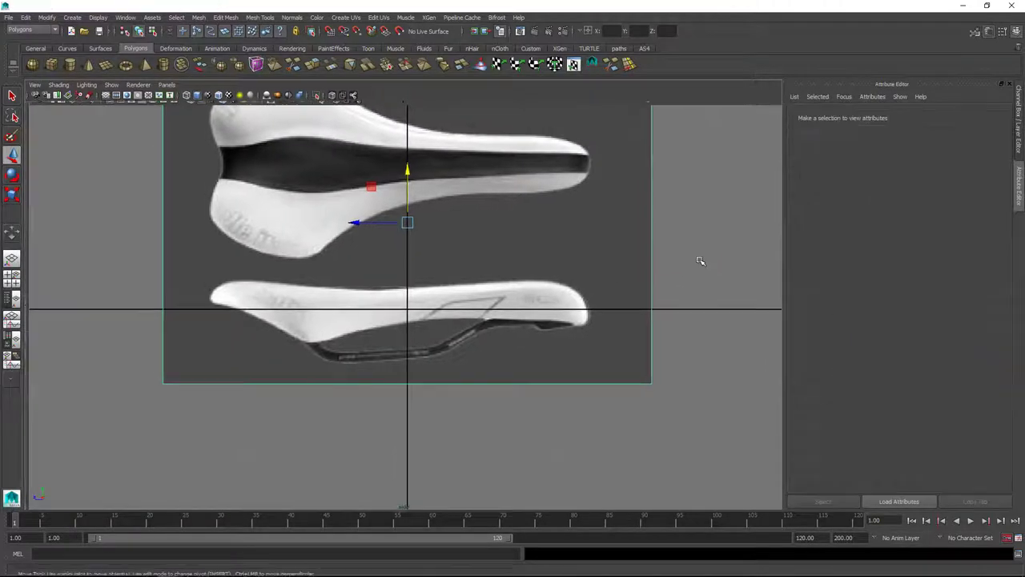
- In the top view, load Saddle+tri.jpg as a second image plane
key("space")
left_click_drag(692, 244, 658, 244)
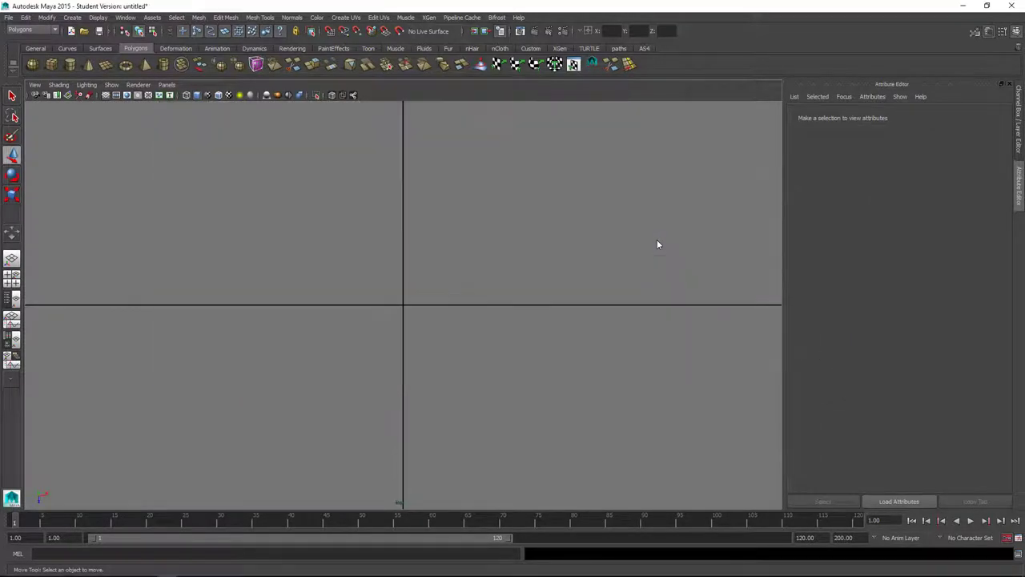
left_click(70, 96)
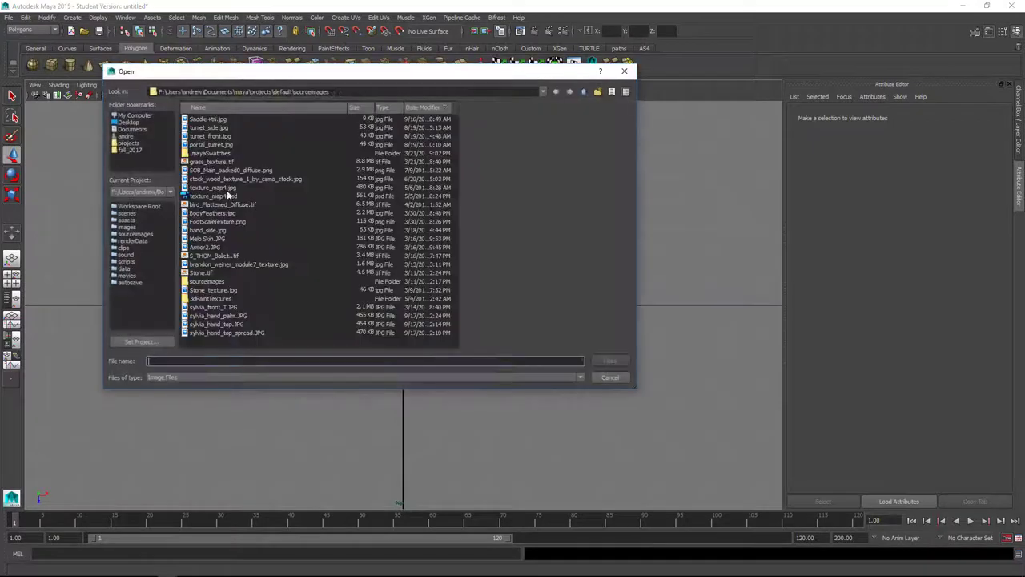
double_click(203, 121)
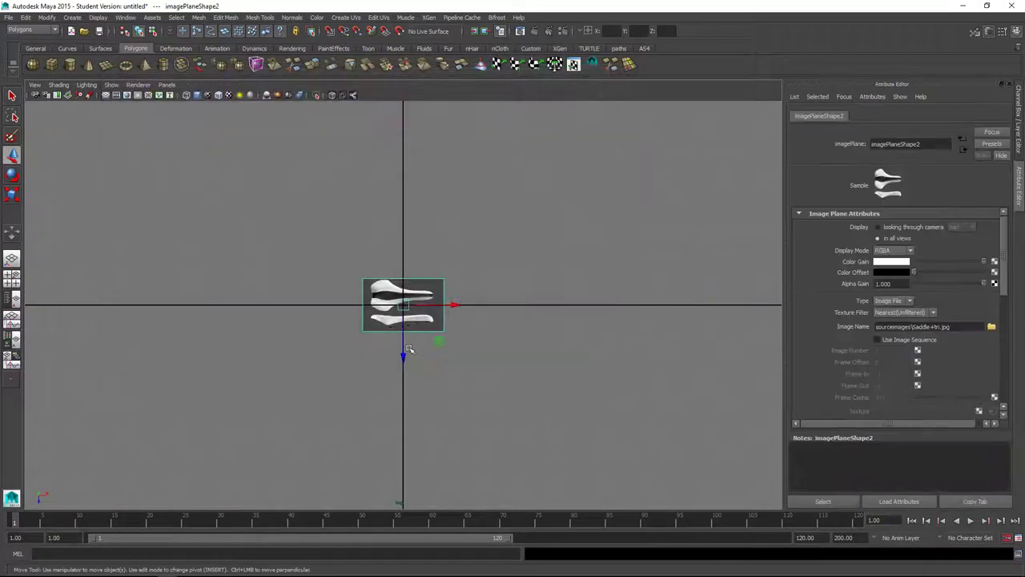
- Move the top image plane about 0.39 in Z to centre the top-view saddle on the axis, and display it only through its camera
left_click_drag(402, 355, 405, 362)
key("f")
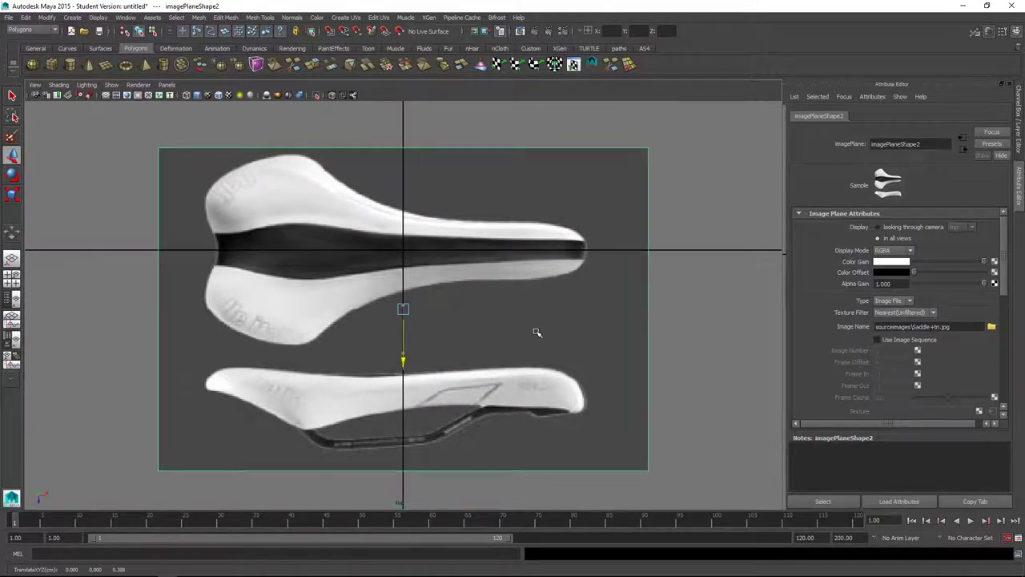
scroll(537, 330, "down", 3)
scroll(537, 330, "up", 1)
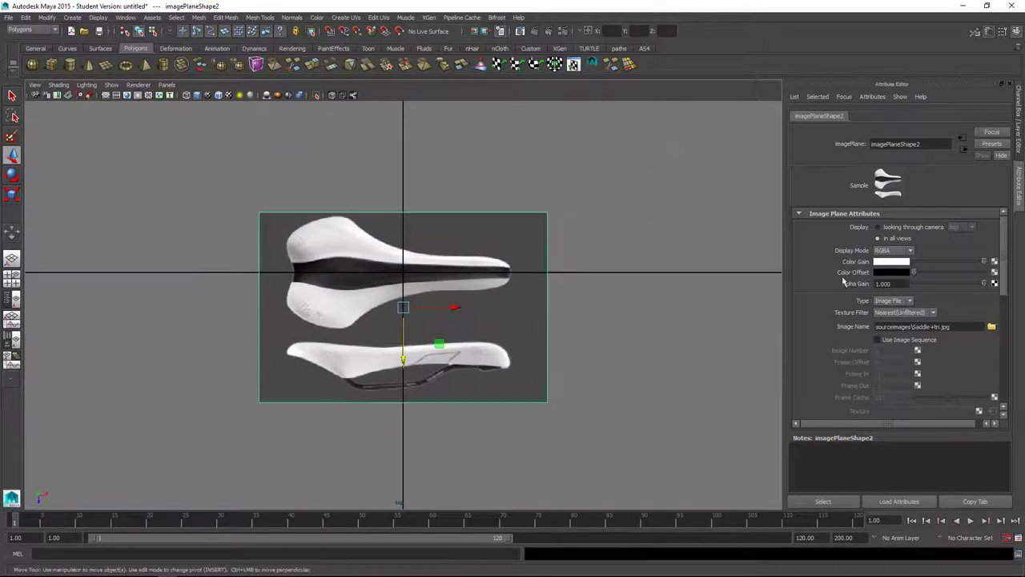
left_click(627, 273)
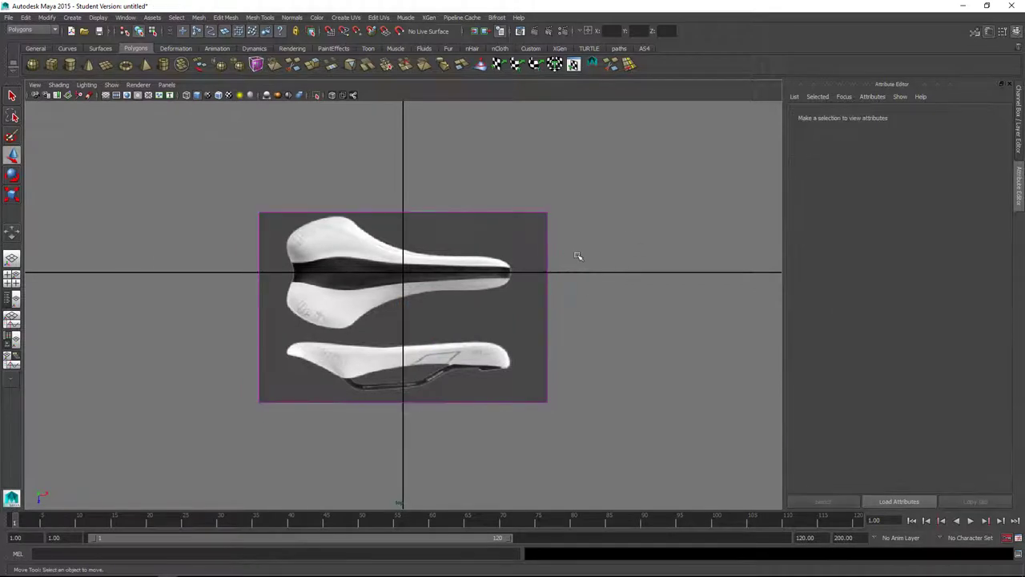
- In the right side view, create a polygon cube at the origin and show it in wireframe
key("space")
left_click_drag(595, 267, 631, 269)
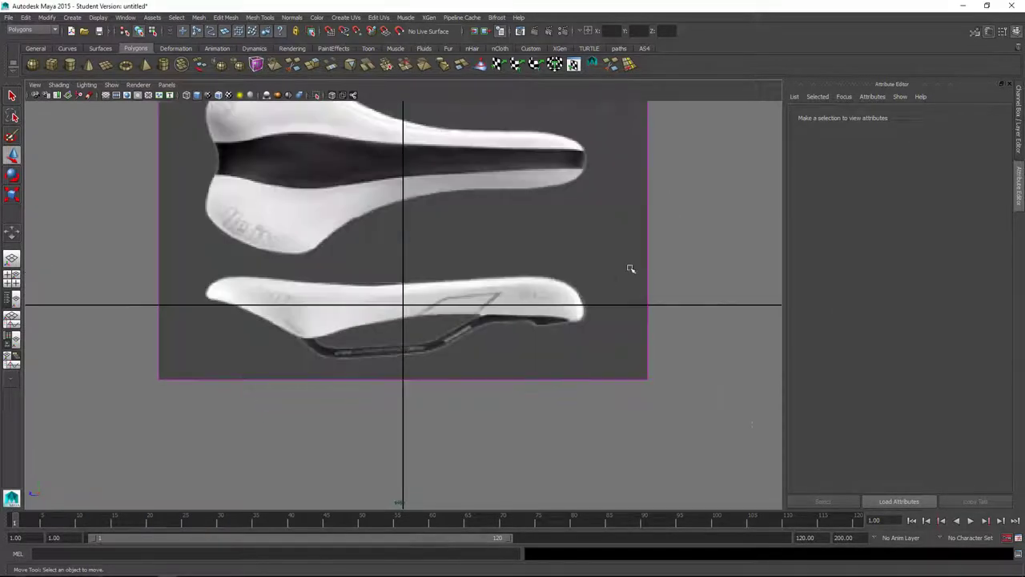
middle_click_drag(403, 258, 297, 184, "alt")
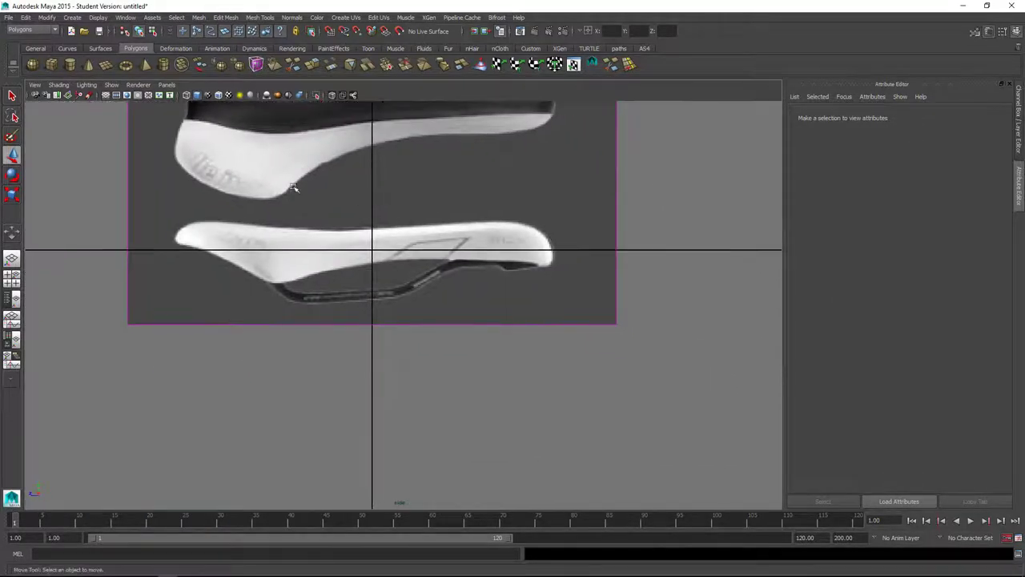
left_click(52, 68)
key("4")
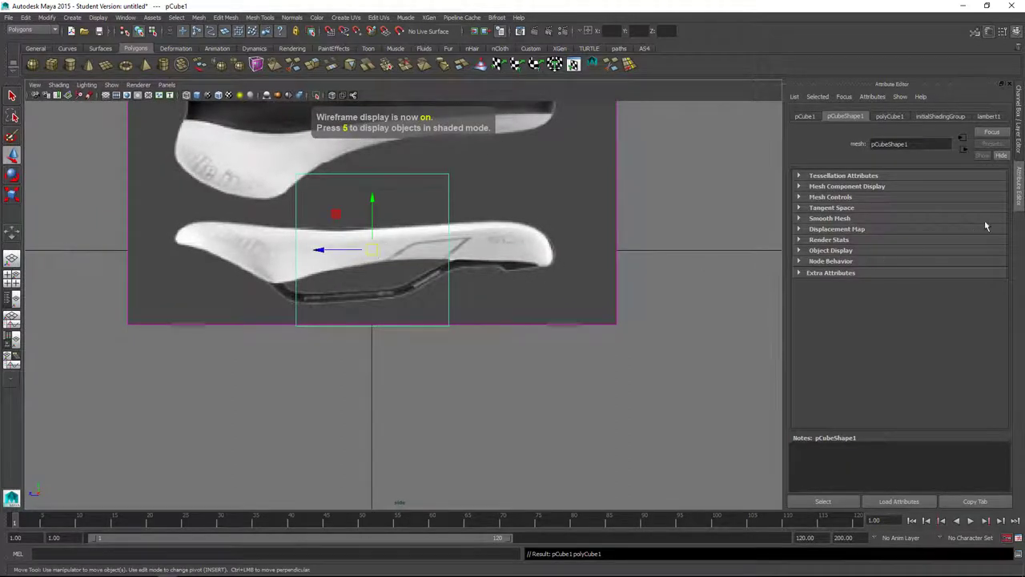
- Set the cube's width subdivisions to 6, checking the divisions in the perspective view
left_click(1019, 112)
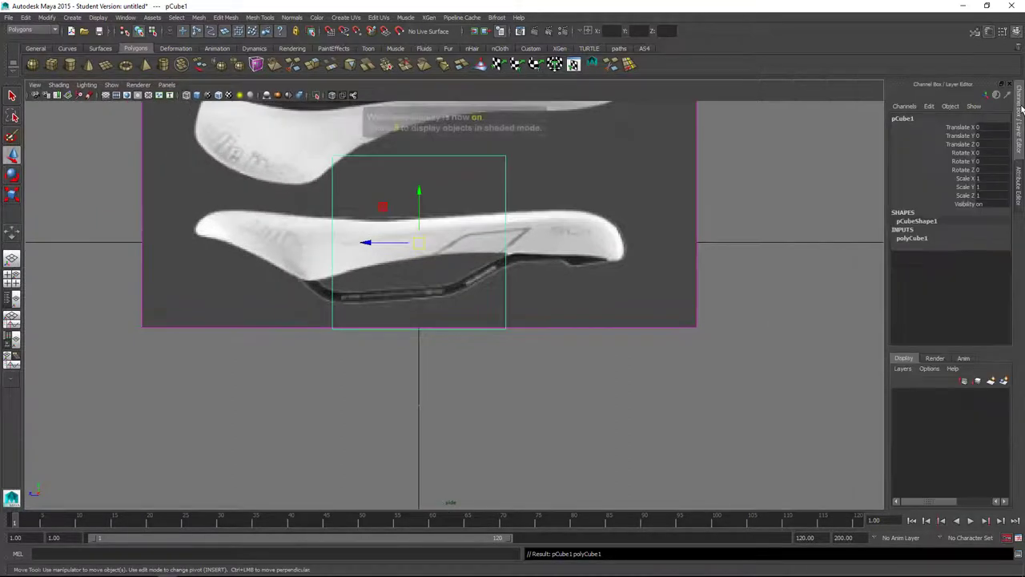
left_click(929, 238)
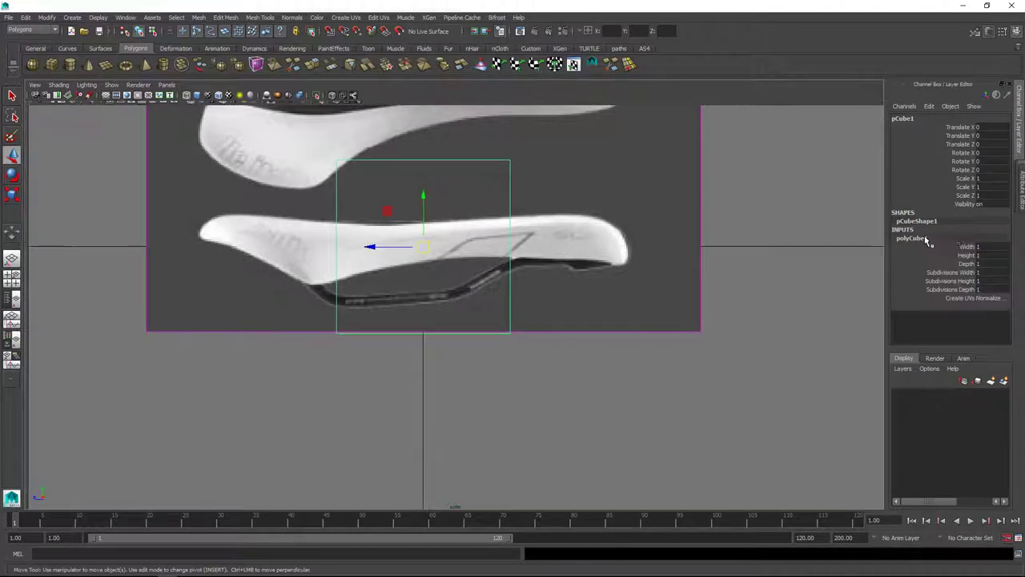
left_click(951, 272)
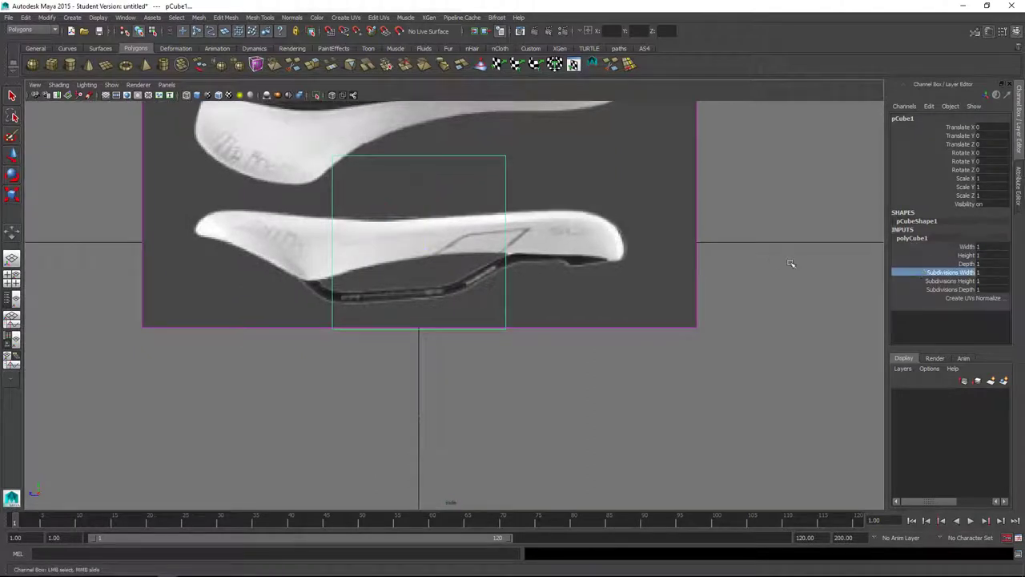
key("space")
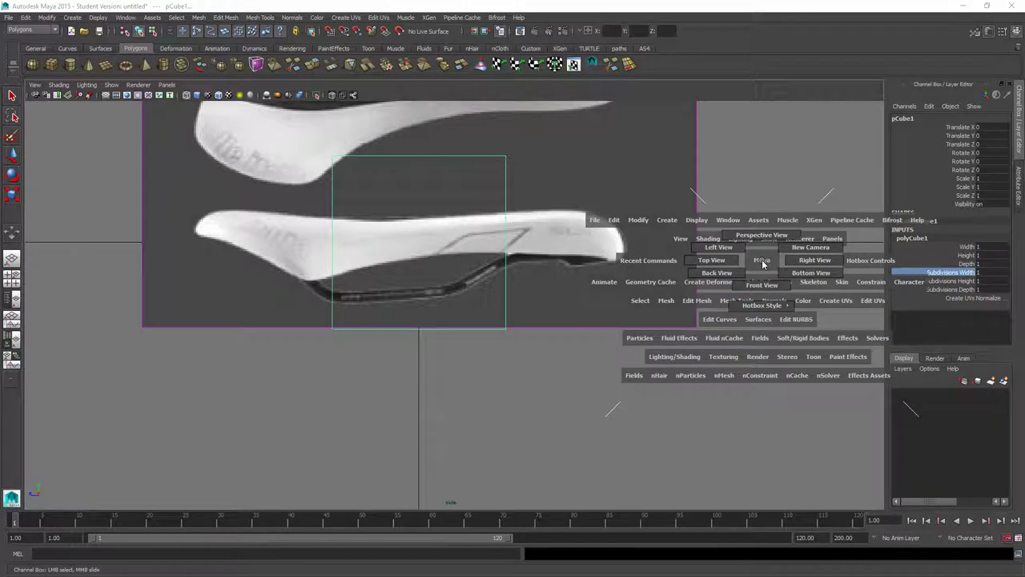
middle_click_drag(763, 260, 812, 264)
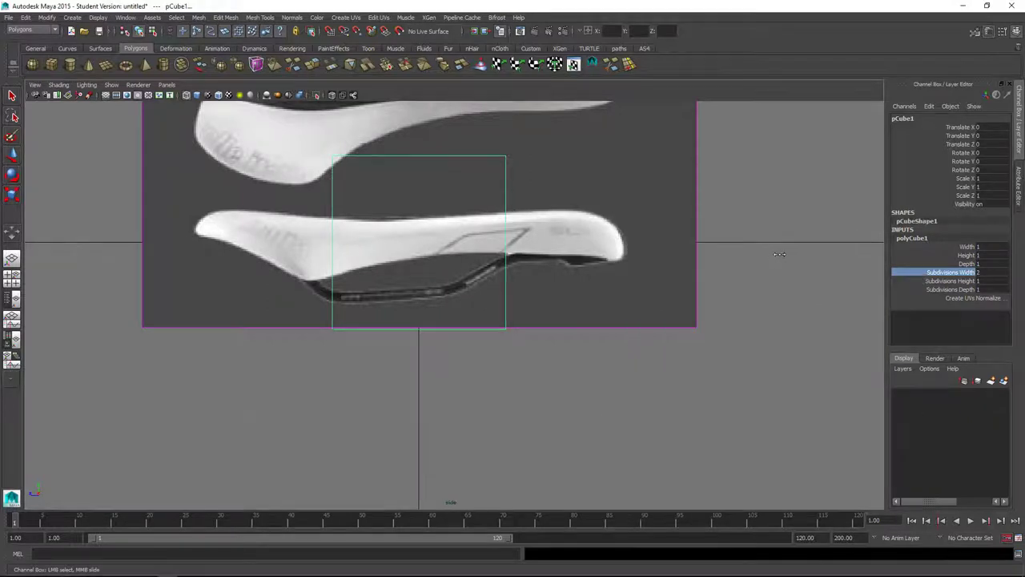
key("space")
left_click(781, 253)
left_click_drag(772, 245, 701, 277, "alt")
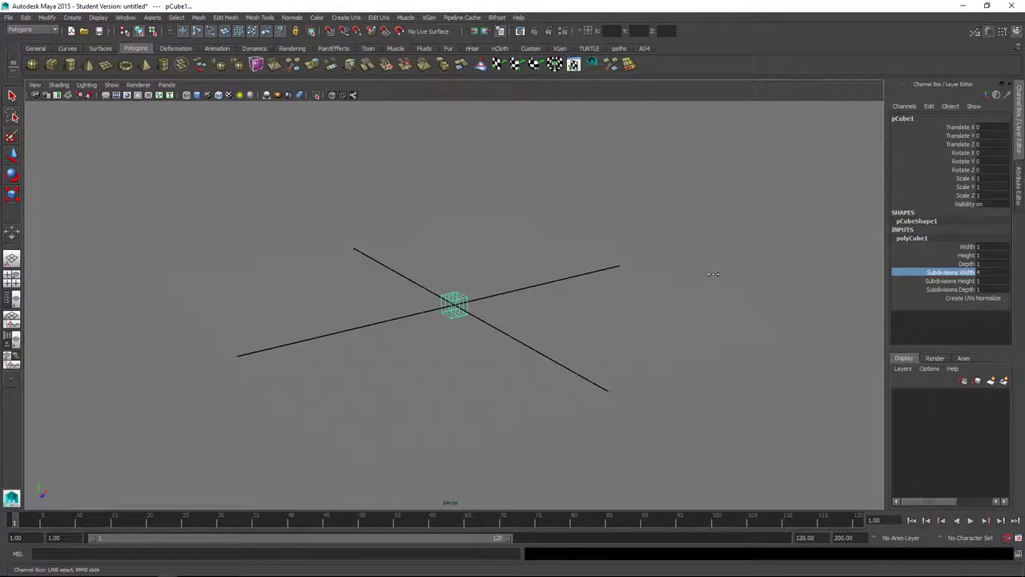
key("f")
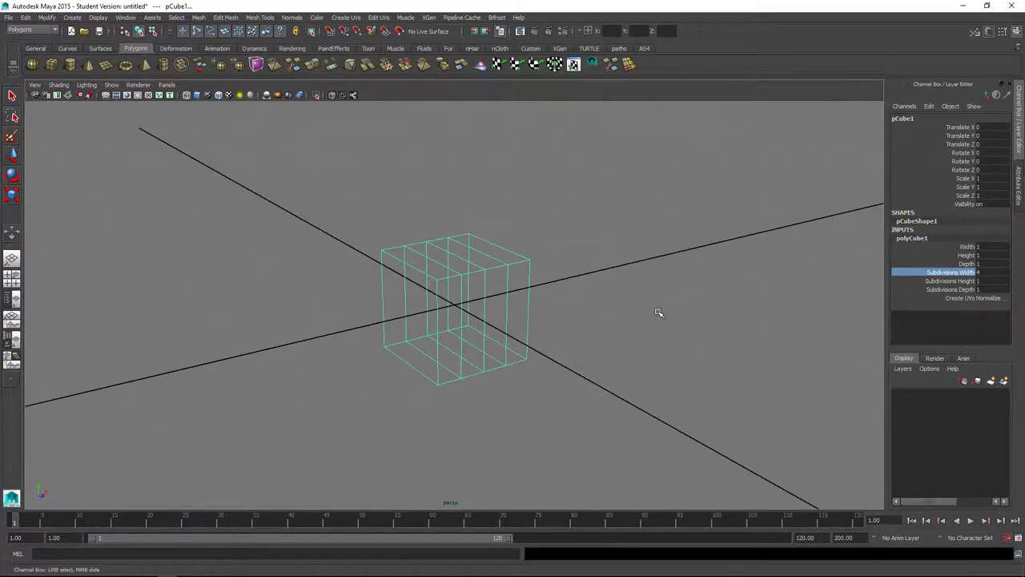
mouse_move(658, 312)
left_mouse_down("alt")
mouse_move(657, 294)
mouse_move(656, 319)
left_mouse_up("alt")
middle_click_drag(657, 319, 670, 318)
left_click_drag(616, 310, 579, 291, "alt")
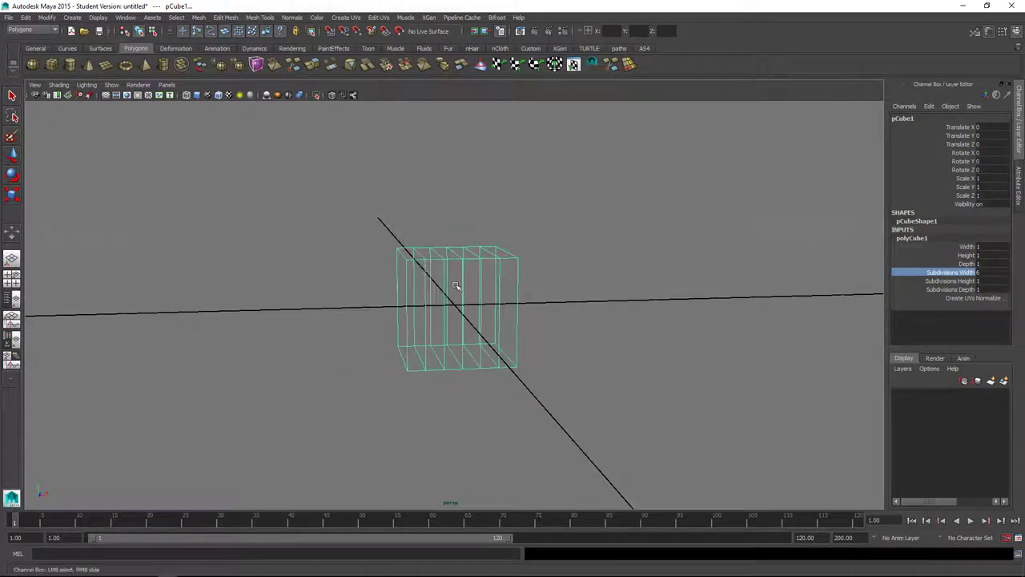
left_click_drag(638, 362, 716, 341, "alt")
- Back in the side view, set the cube's height subdivisions to 4 and depth subdivisions to 7
key("space")
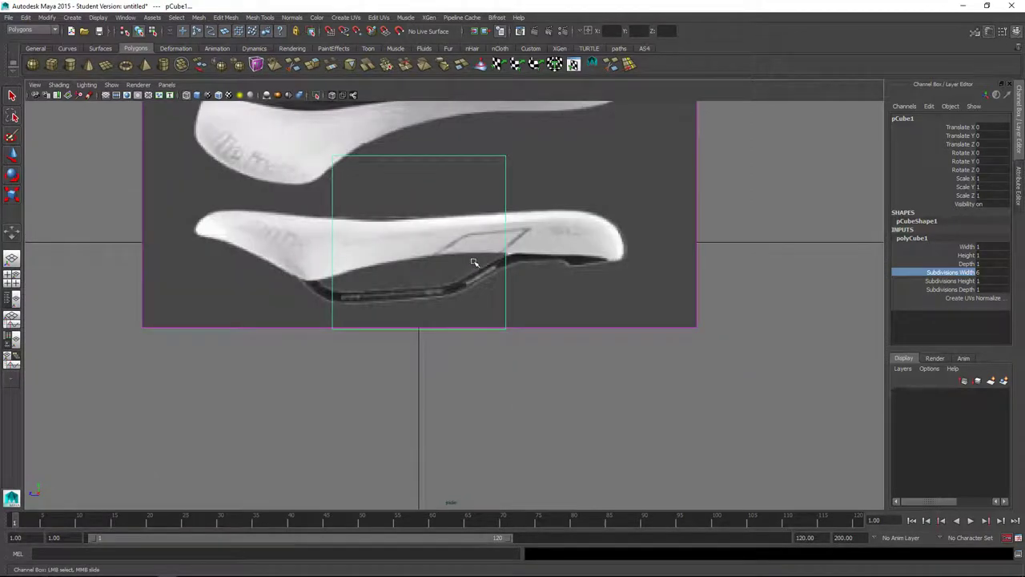
left_click(933, 282)
middle_click_drag(771, 276, 786, 273)
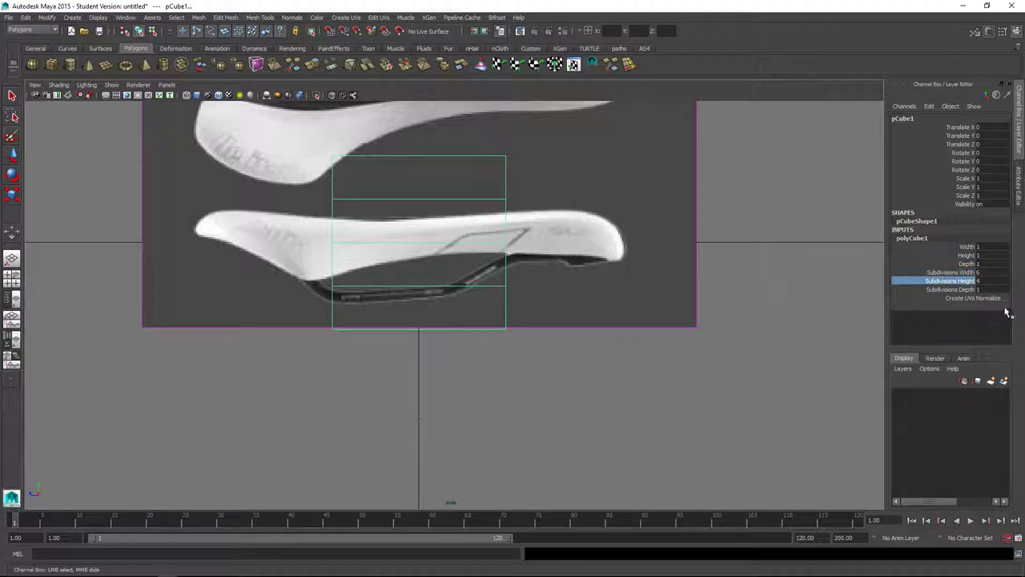
left_click(971, 289)
middle_click_drag(777, 294, 804, 293)
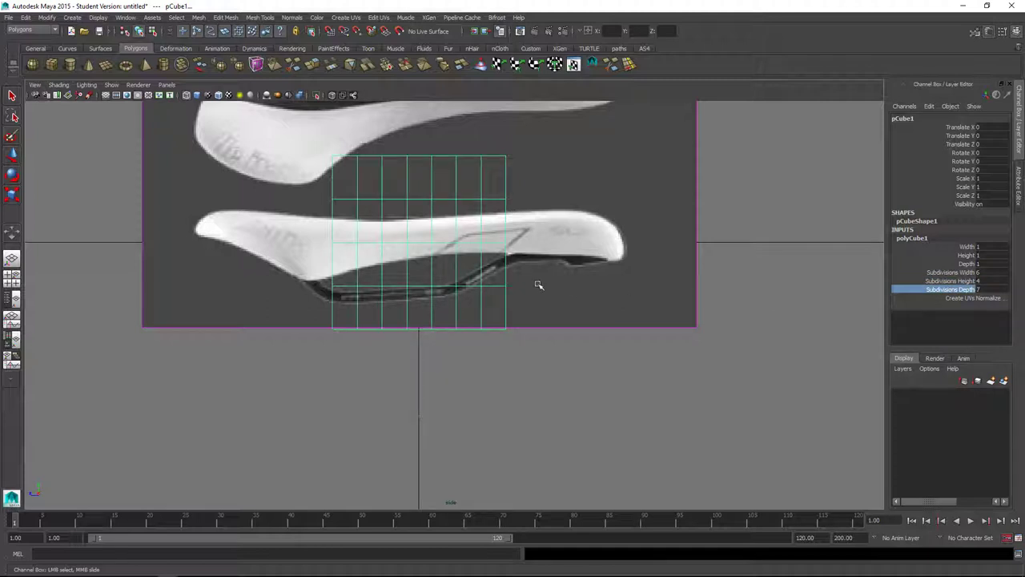
- Scale the cube to about 0.38 in Y and 2.36 in Z, and extend its rear end vertices to the saddle's rear tip
key("r")
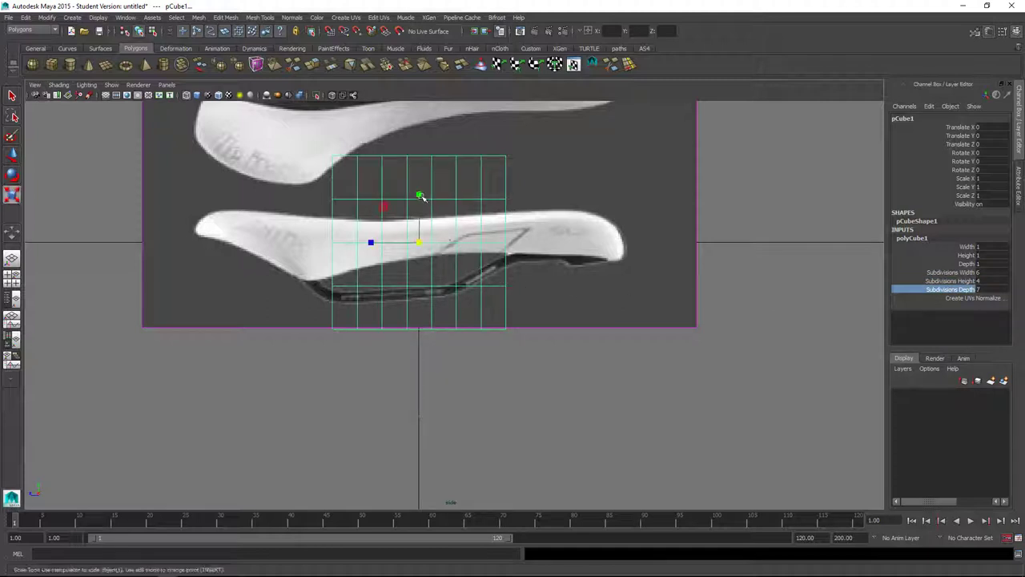
left_click_drag(419, 195, 305, 243)
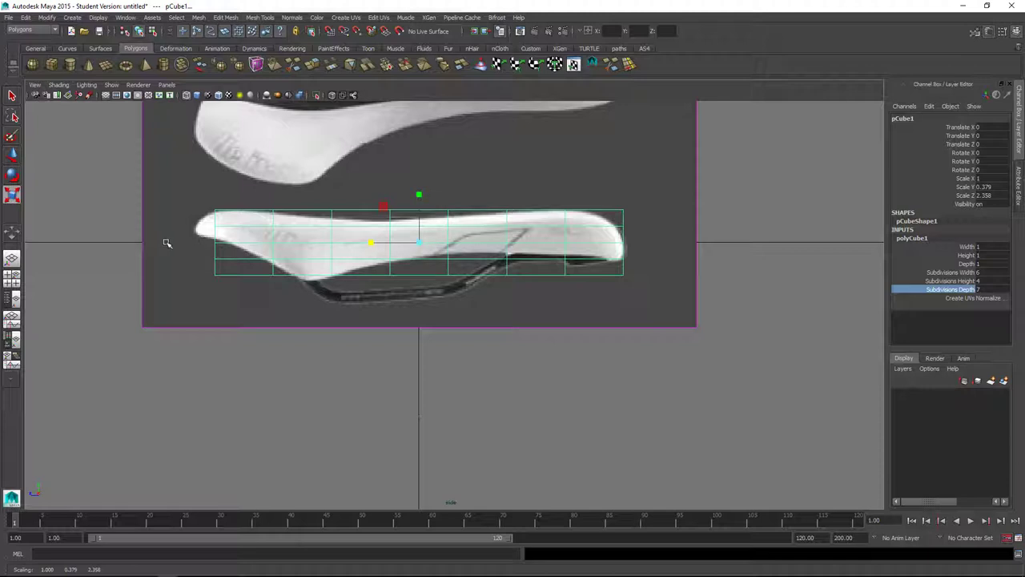
right_click_drag(216, 236, 178, 237)
left_click_drag(168, 186, 239, 305)
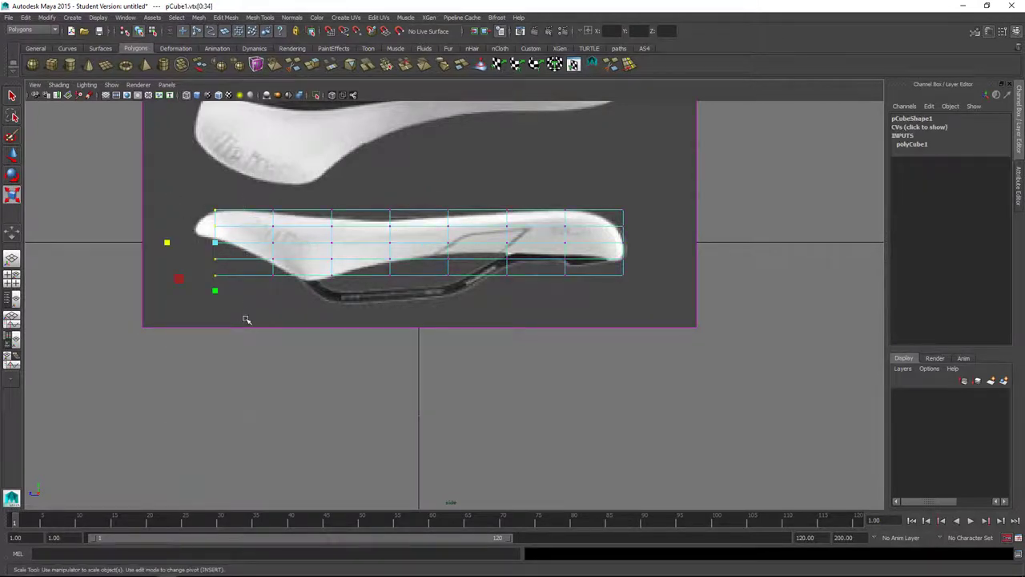
key("w")
left_click_drag(168, 240, 145, 242)
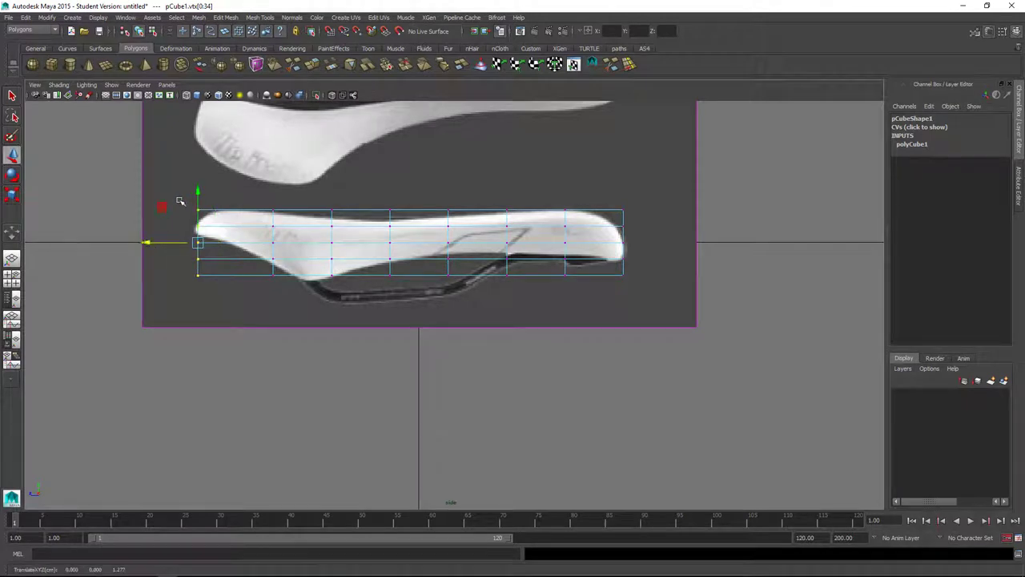
- Lower the upper two rows of rear end vertices to fit the saddle's rounded rear tip in the side reference
scroll(179, 201, "up", 5)
left_click_drag(422, 136, 509, 252)
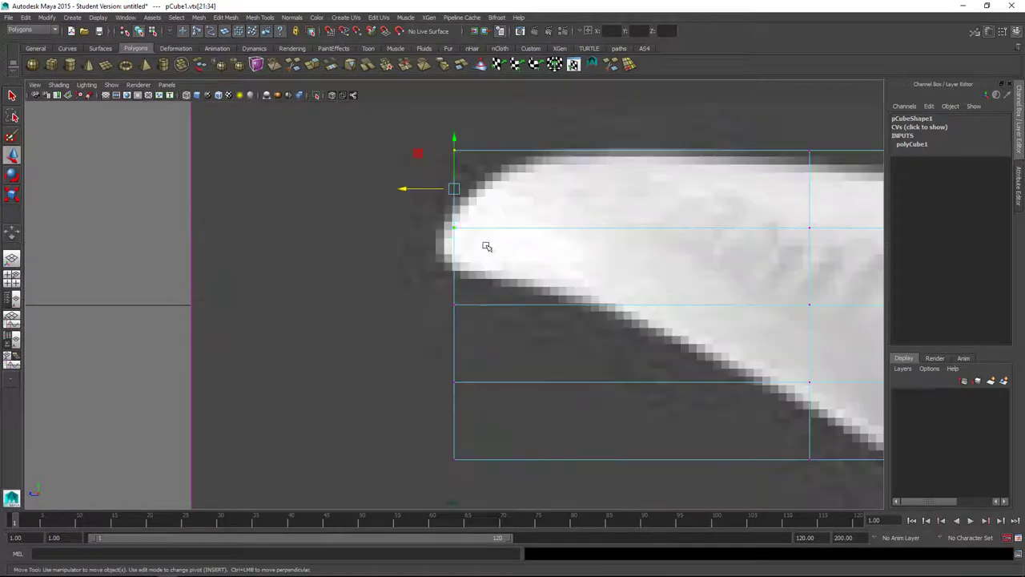
scroll(402, 232, "down", 5)
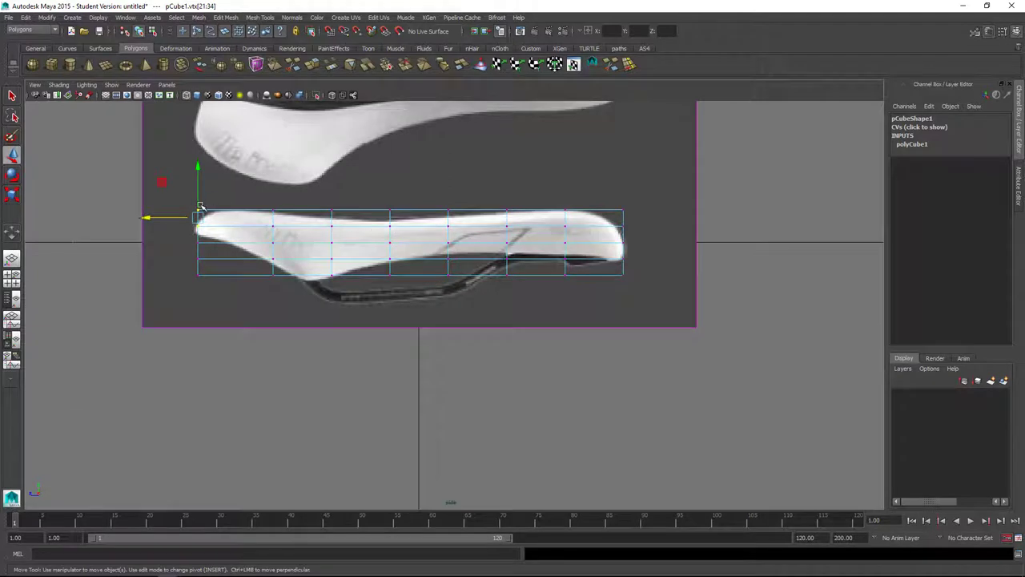
key("f")
left_click_drag(382, 217, 480, 280)
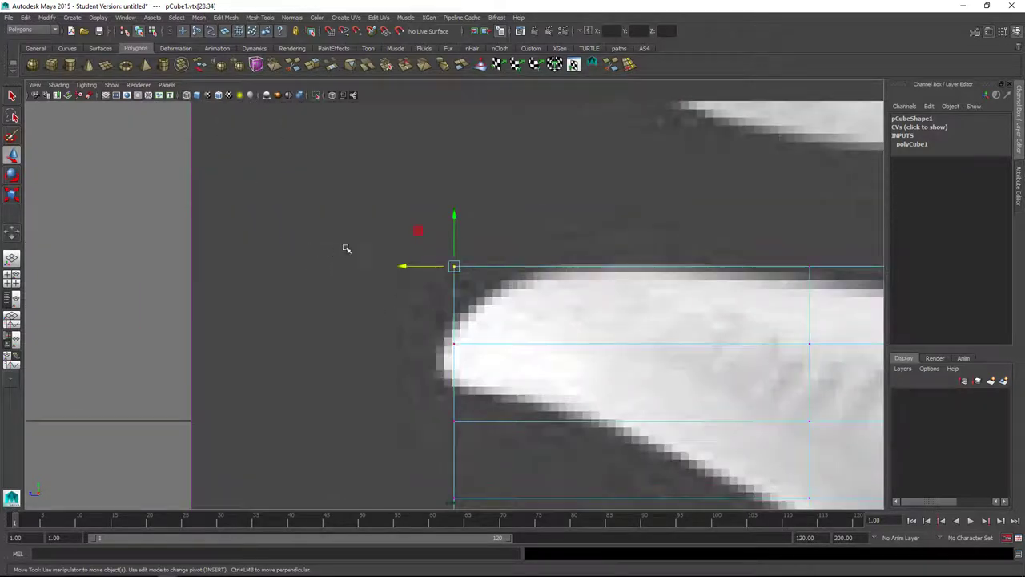
left_click_drag(359, 232, 445, 363)
left_click_drag(454, 260, 456, 298)
middle_click_drag(630, 377, 533, 291, "alt")
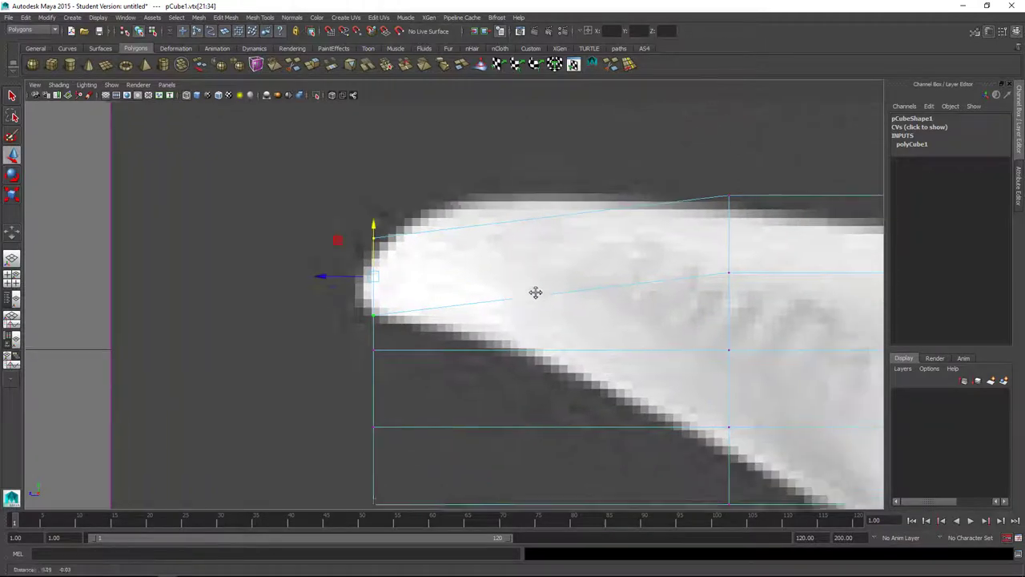
- Move the lower three rows of rear end vertices forward so the uppermost of them meets the saddle's sloped underside
left_click_drag(352, 330, 444, 481)
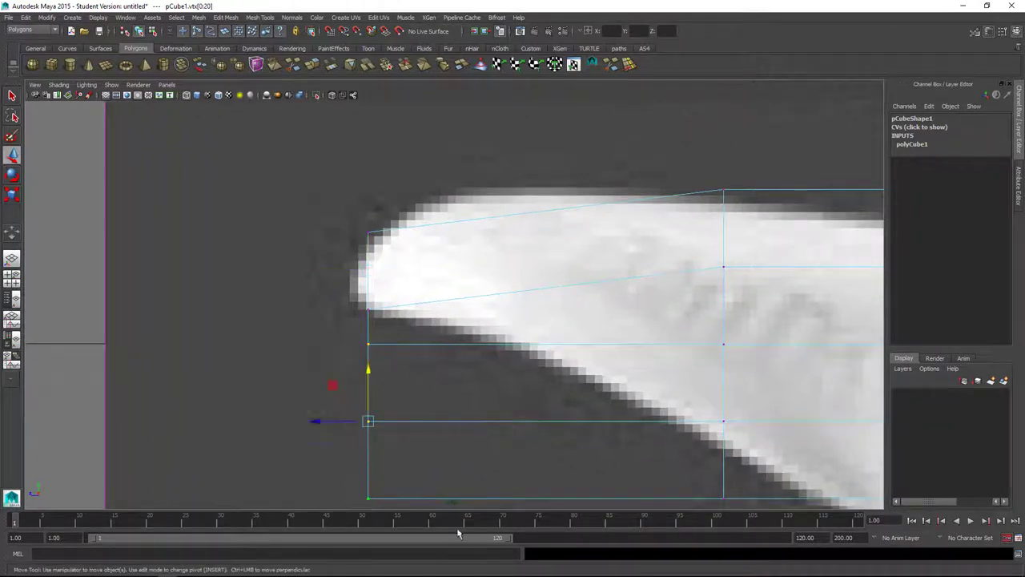
middle_click_drag(475, 477, 390, 395, "alt")
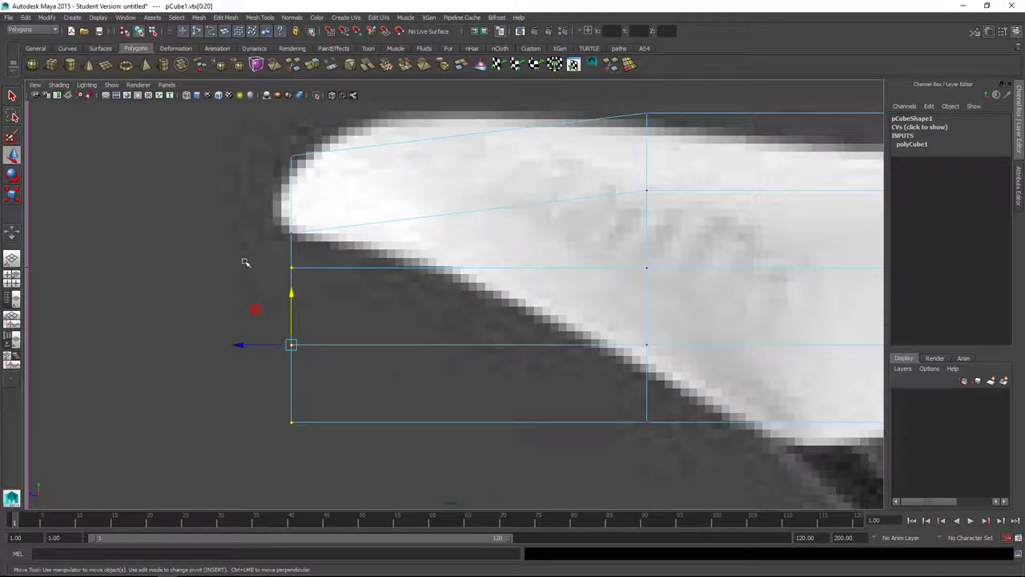
key("space")
left_click_drag(391, 388, 430, 401)
key("space")
left_click_drag(243, 346, 364, 343)
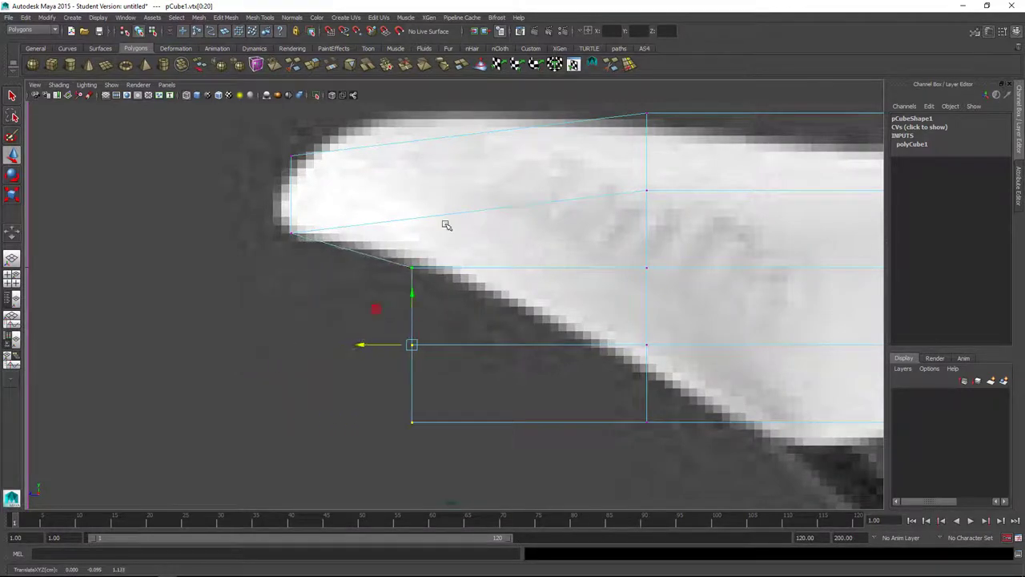
- Shift the two lowest rows of rear end vertices farther forward, staggering them along the sloped underside
left_click_drag(389, 257, 431, 284, "ctrl")
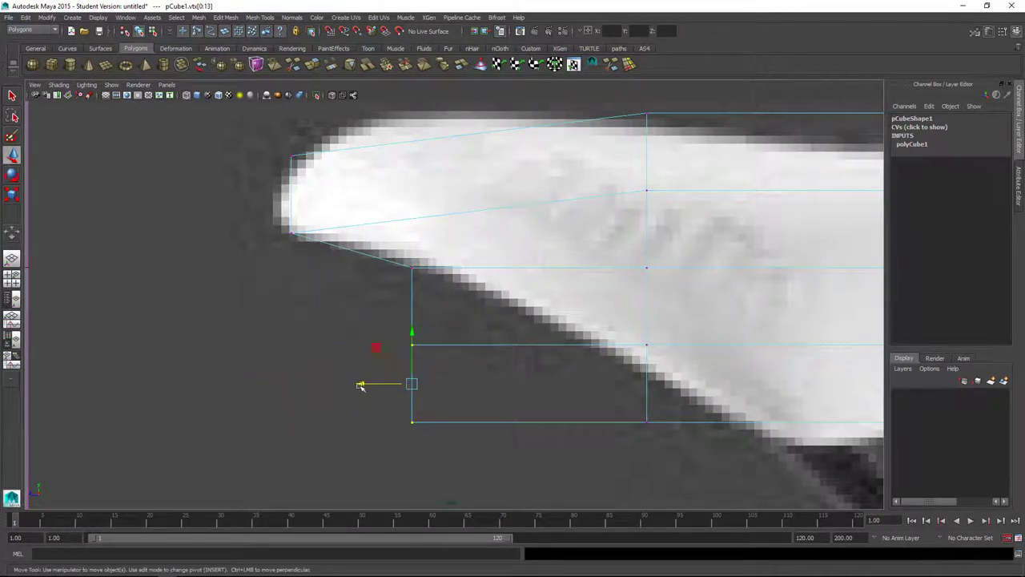
left_click_drag(360, 385, 525, 384)
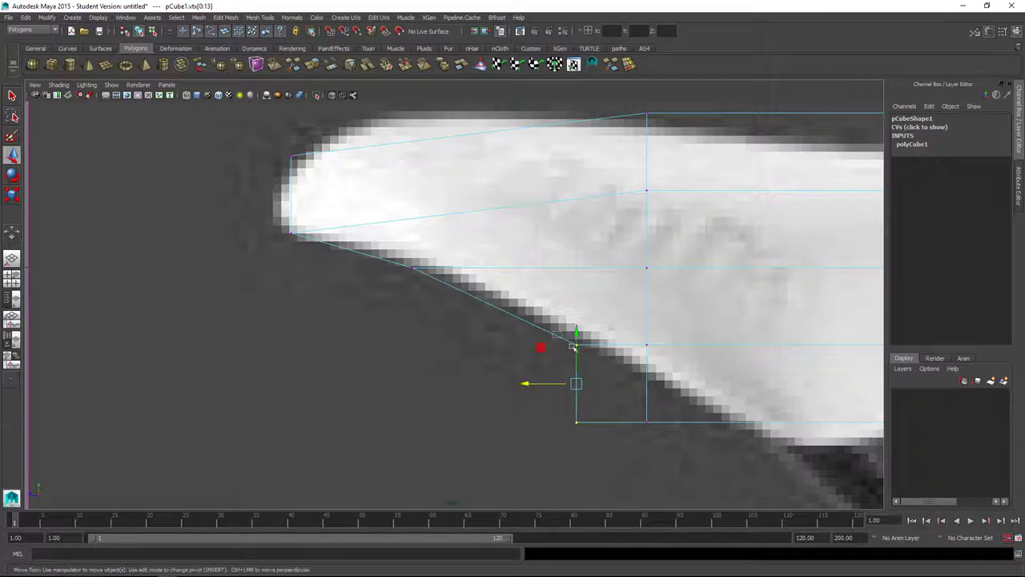
left_click_drag(573, 346, 576, 350, "ctrl")
left_click_drag(536, 433, 590, 434)
- Move the second vertex column forward near the saddle's lowest point and fit the bottom rear row to the underside
left_click_drag(659, 249, 637, 88)
middle_click_drag(633, 329, 458, 320, "alt")
left_click_drag(427, 258, 558, 267)
left_click_drag(441, 389, 517, 387)
middle_click_drag(544, 390, 500, 438, "alt")
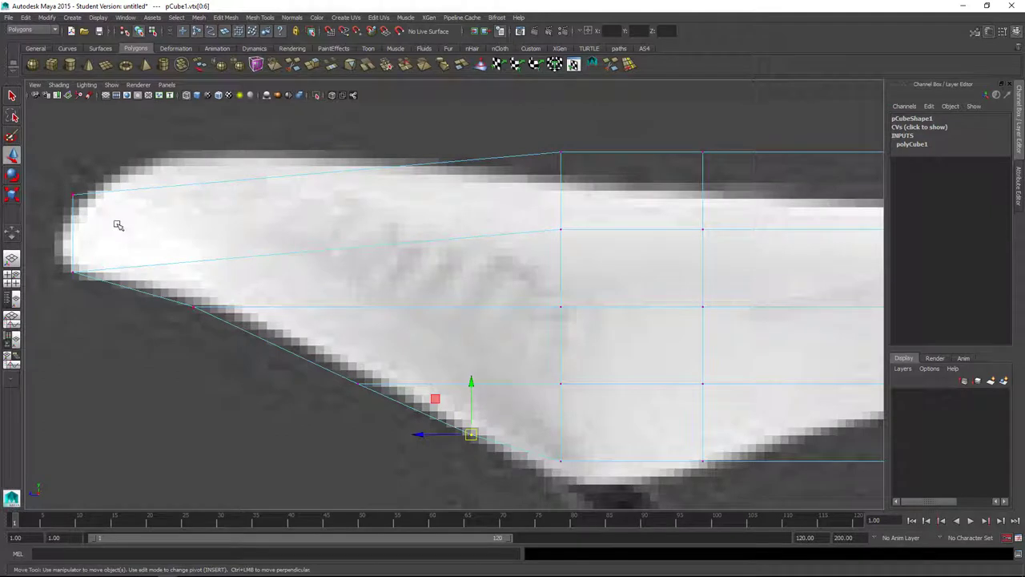
- Fit the top rear vertex row to the rounded upper edge and the row below it to the rear tip
left_click_drag(90, 207, 126, 166)
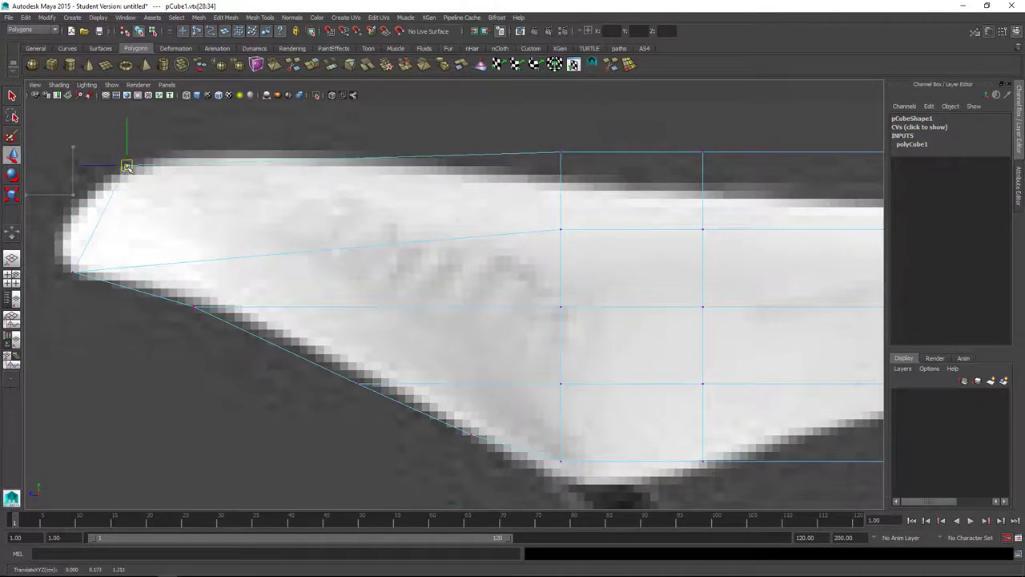
left_click_drag(60, 242, 63, 268)
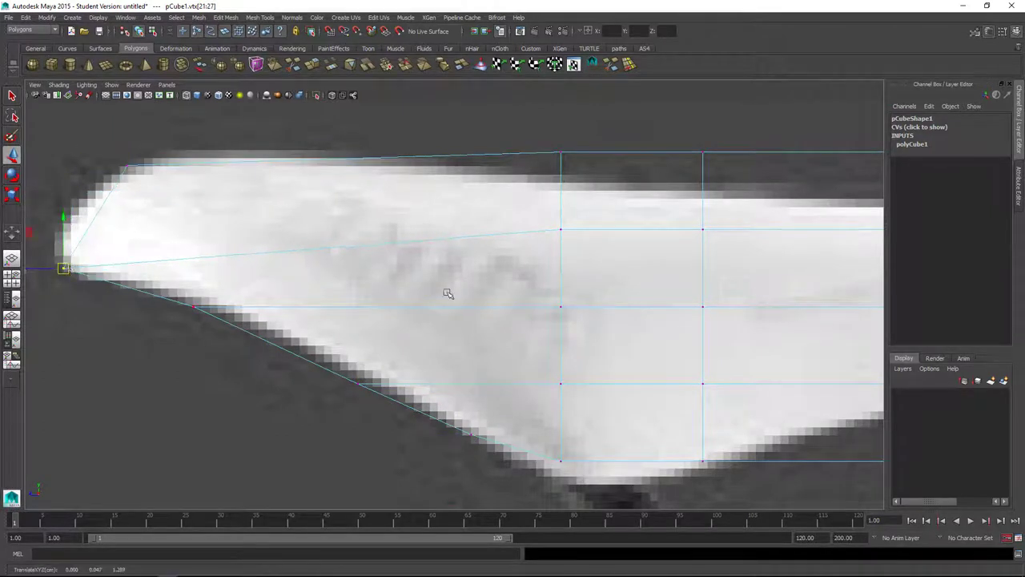
middle_click_drag(447, 294, 316, 281, "alt")
- Lower the upper two rows of the second vertex column to follow the saddle's top edge
left_click_drag(413, 120, 427, 148)
left_click_drag(416, 210, 441, 240)
left_click_drag(429, 181, 430, 202)
right_click_drag(657, 326, 535, 325, "alt")
scroll(654, 320, "up", 10)
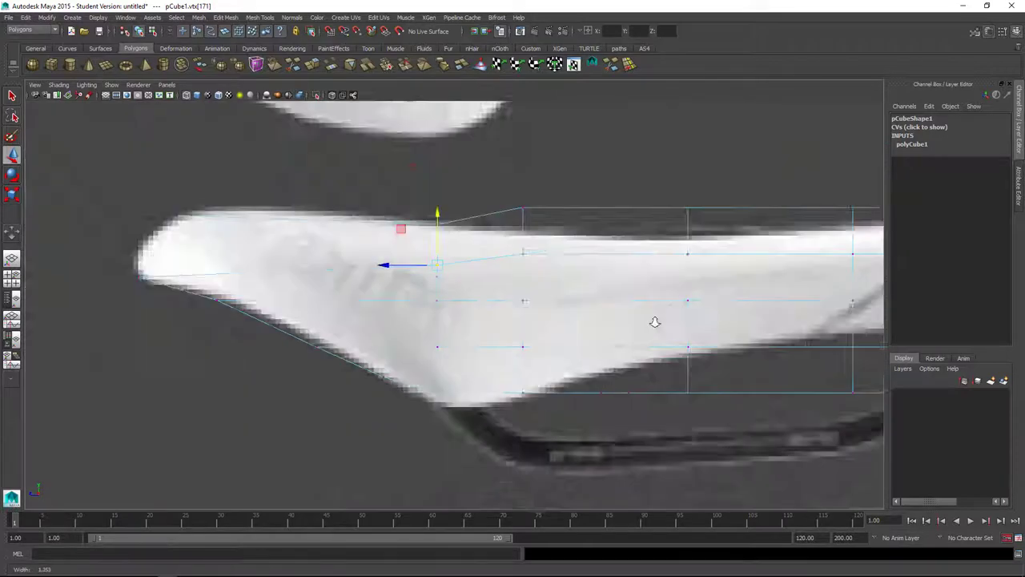
middle_click_drag(671, 325, 595, 323, "alt")
scroll(652, 323, "down", 8)
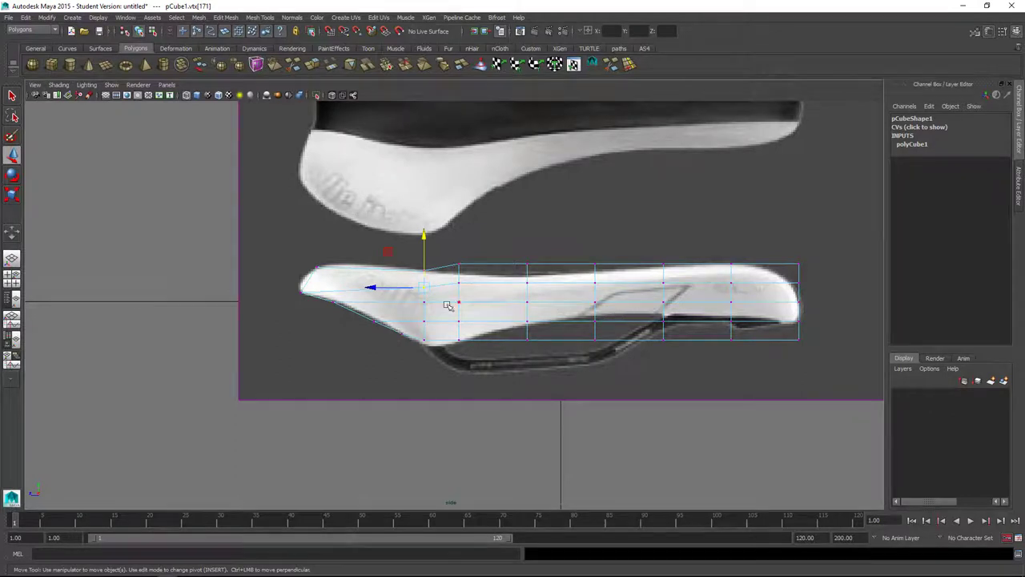
scroll(439, 312, "up", 3)
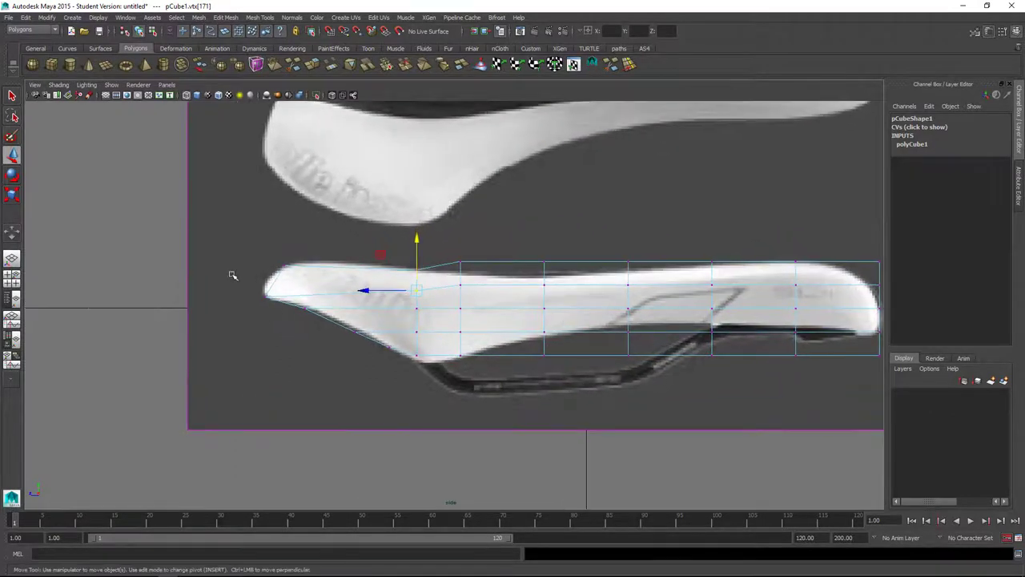
- Darken the side reference image plane by reducing its Color Gain to a mid grey
left_click_drag(181, 250, 220, 274)
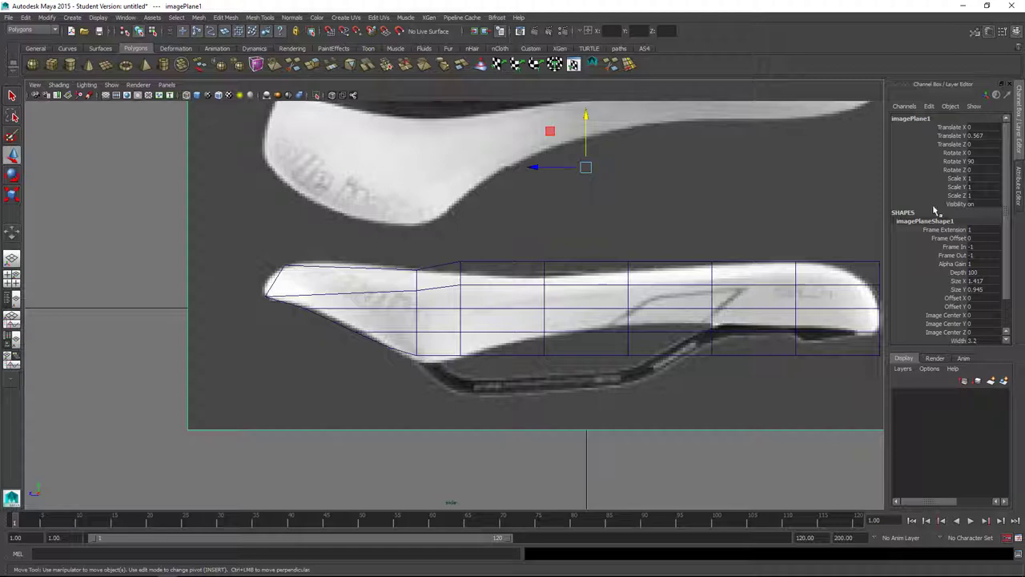
left_click(1021, 183)
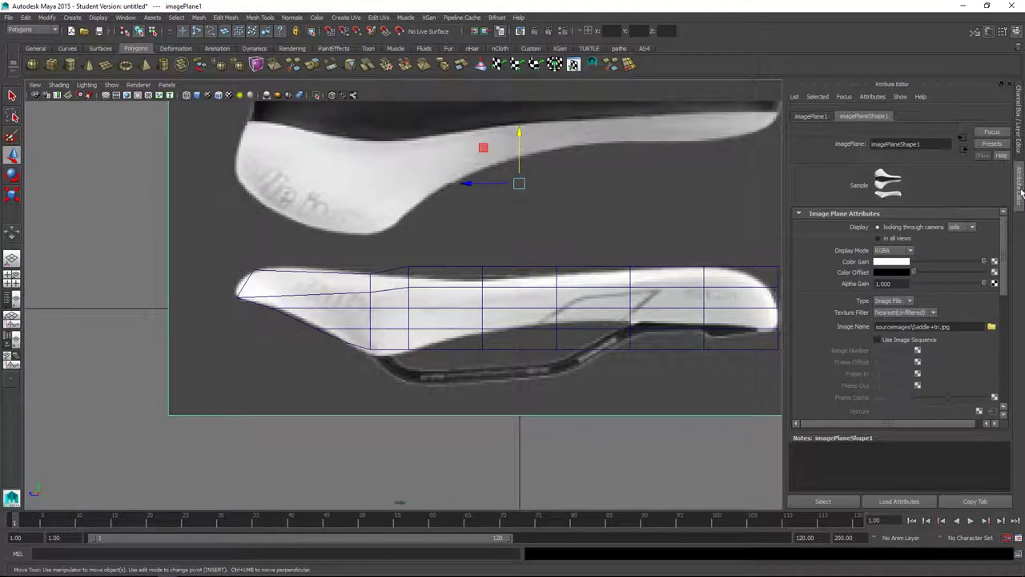
left_click_drag(983, 261, 951, 266)
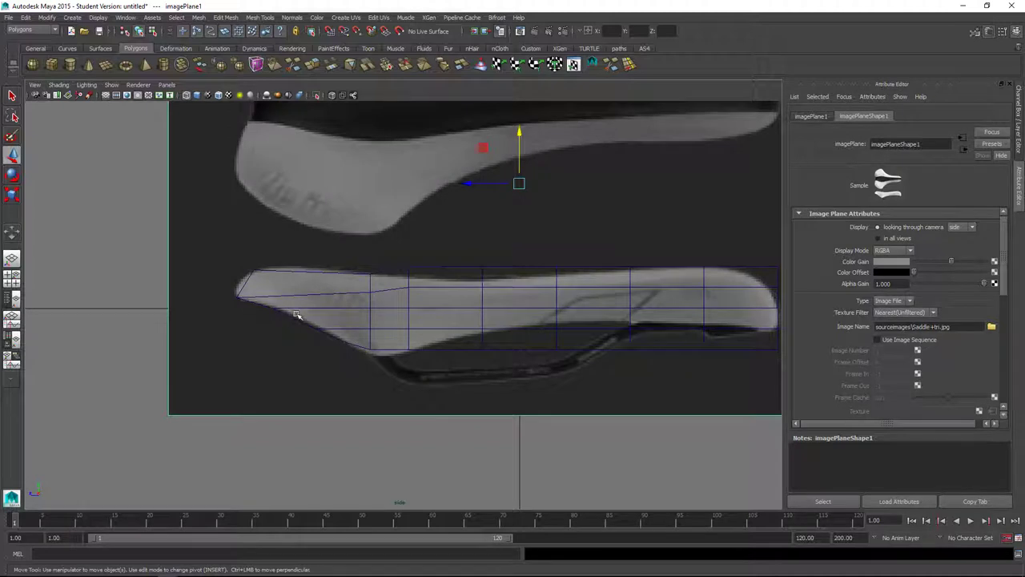
- Move the cube's third vertex column forward, then scale it vertically and lower it to match the saddle's thickness
left_click(356, 290)
middle_click_drag(316, 292, 326, 269, "alt")
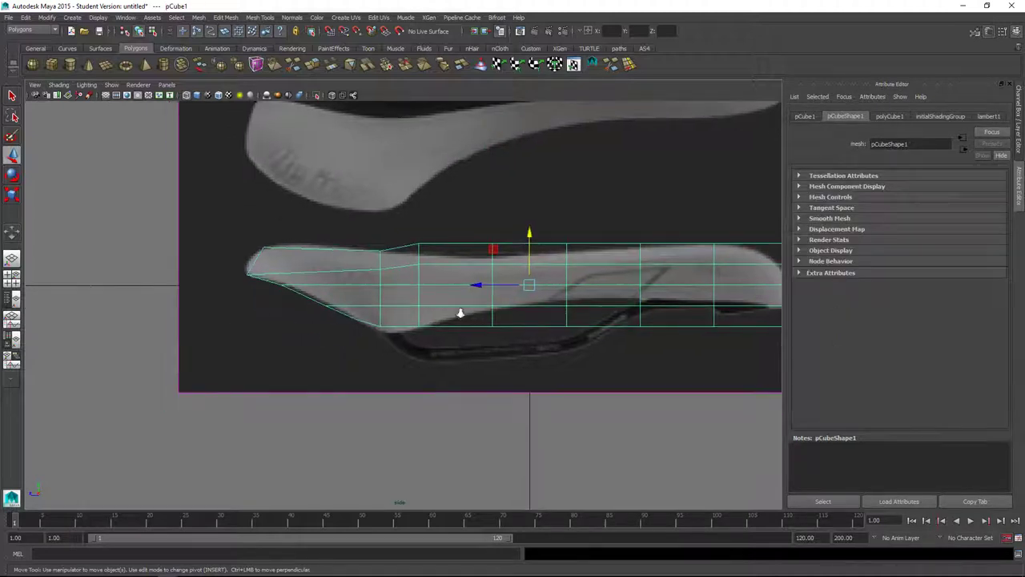
right_click_drag(459, 312, 674, 311, "alt")
middle_click_drag(461, 301, 412, 310, "alt")
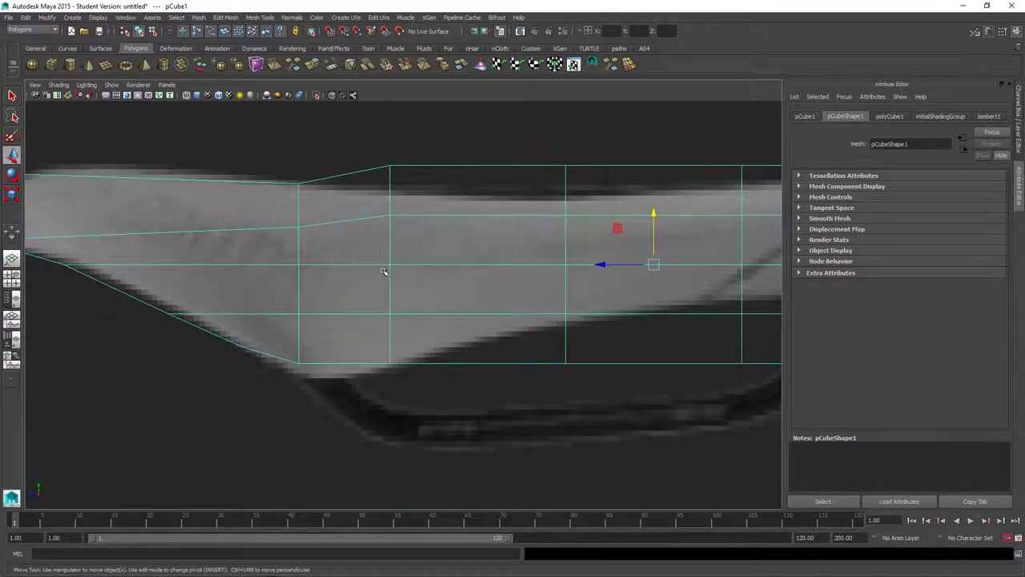
right_click_drag(386, 270, 337, 268)
left_click_drag(366, 142, 427, 402)
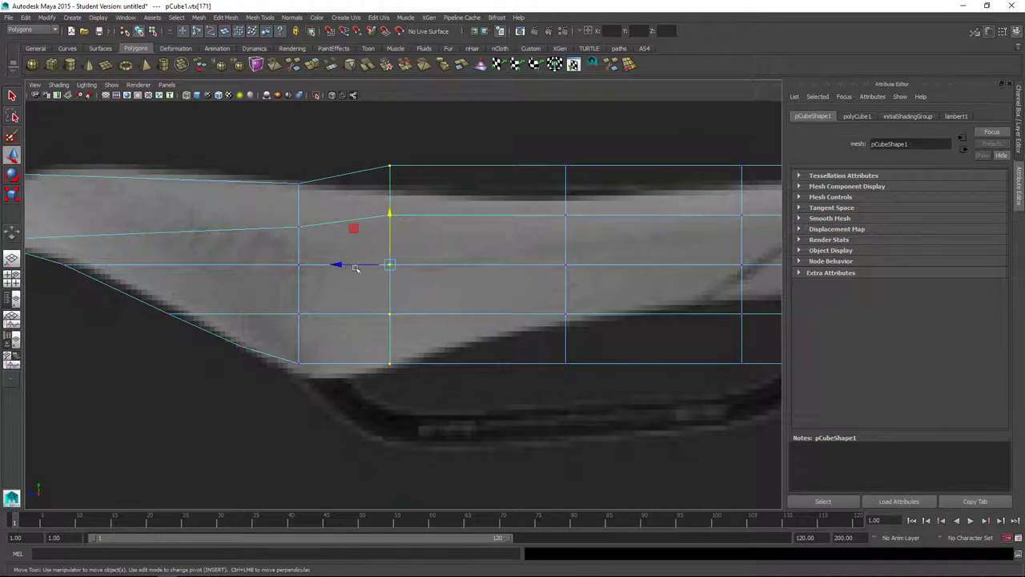
left_click_drag(356, 269, 402, 273)
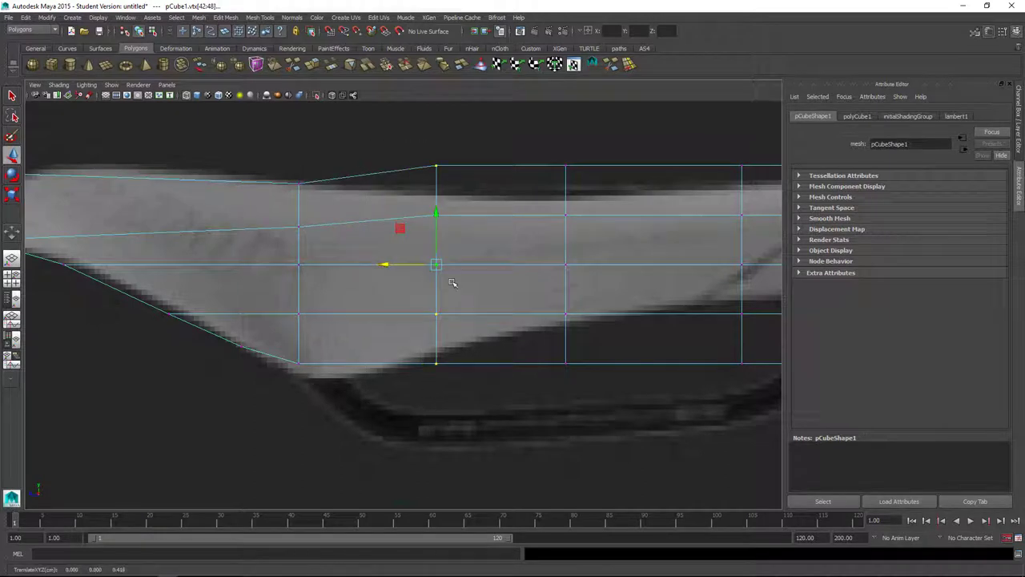
key("r")
left_click_drag(436, 227, 435, 227)
key("w")
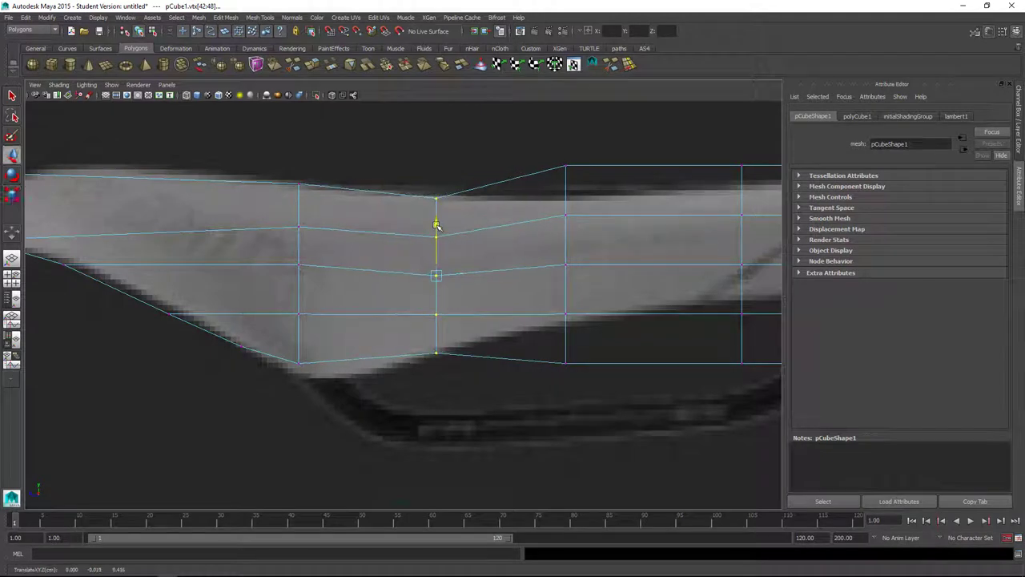
- Scale the remaining five front vertex columns vertically to about two-thirds of their height
left_click_drag(607, 413, 614, 430)
middle_click_drag(541, 394, 189, 366, "alt")
right_click_drag(644, 413, 618, 412, "alt")
left_click_drag(365, 233, 561, 346)
key("r")
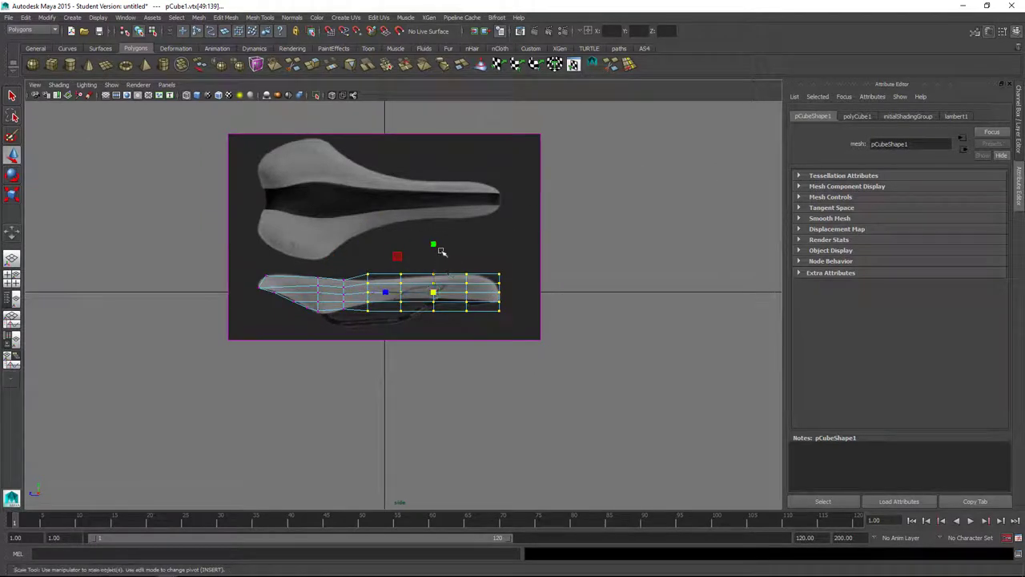
mouse_move(435, 251)
left_mouse_down()
mouse_move(434, 243)
mouse_move(440, 260)
left_mouse_up()
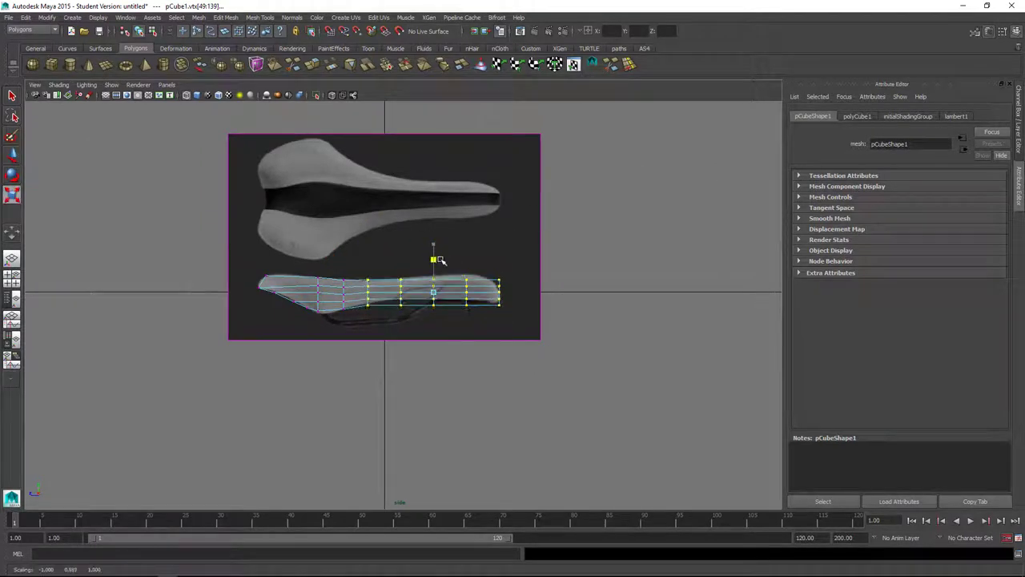
key("f")
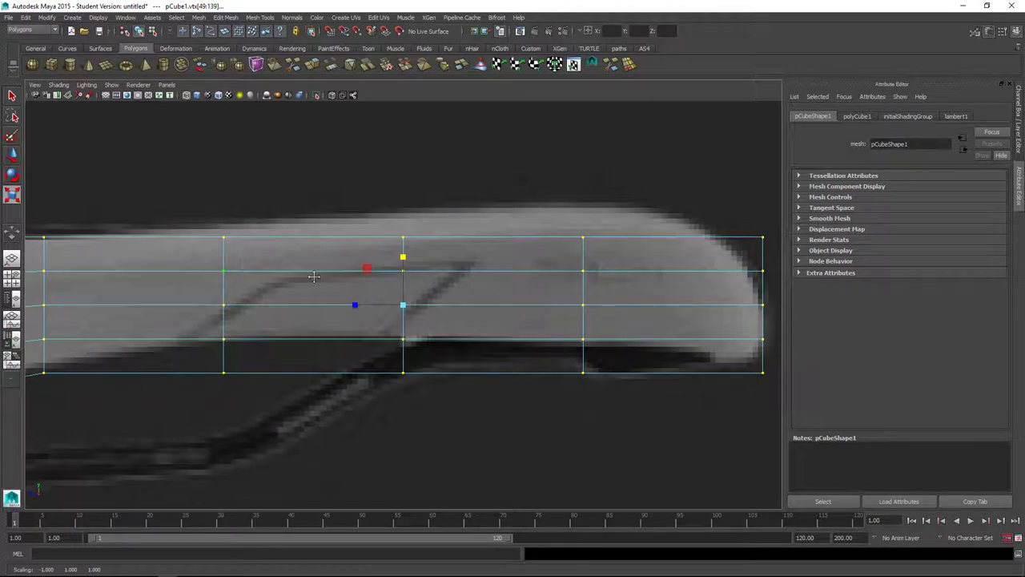
- Reduce the fourth vertex column's height and raise it to fit between the saddle's top and bottom edges
middle_click_drag(313, 276, 392, 261, "alt")
left_click_drag(280, 209, 348, 432)
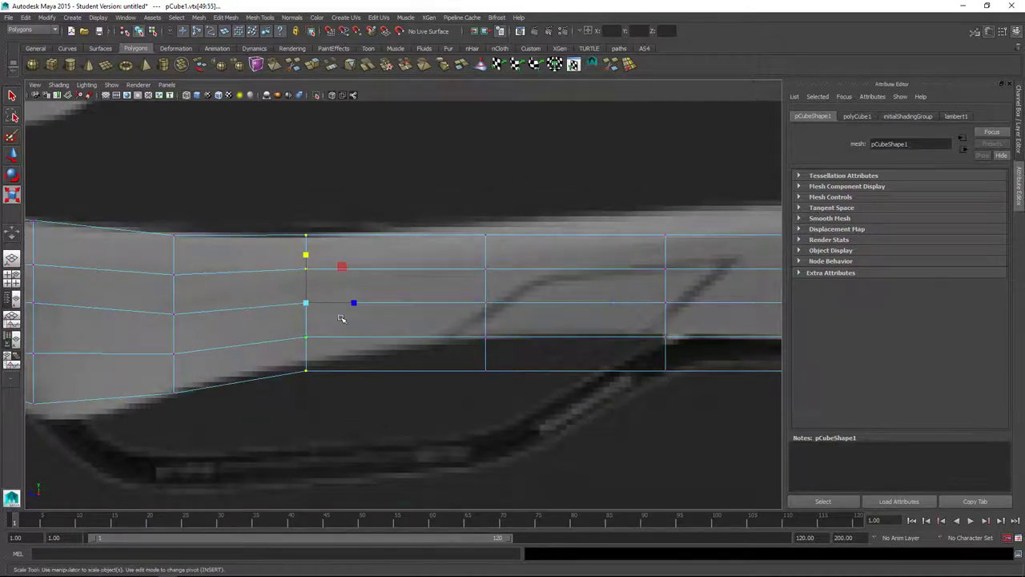
left_click_drag(307, 255, 308, 249)
key("w")
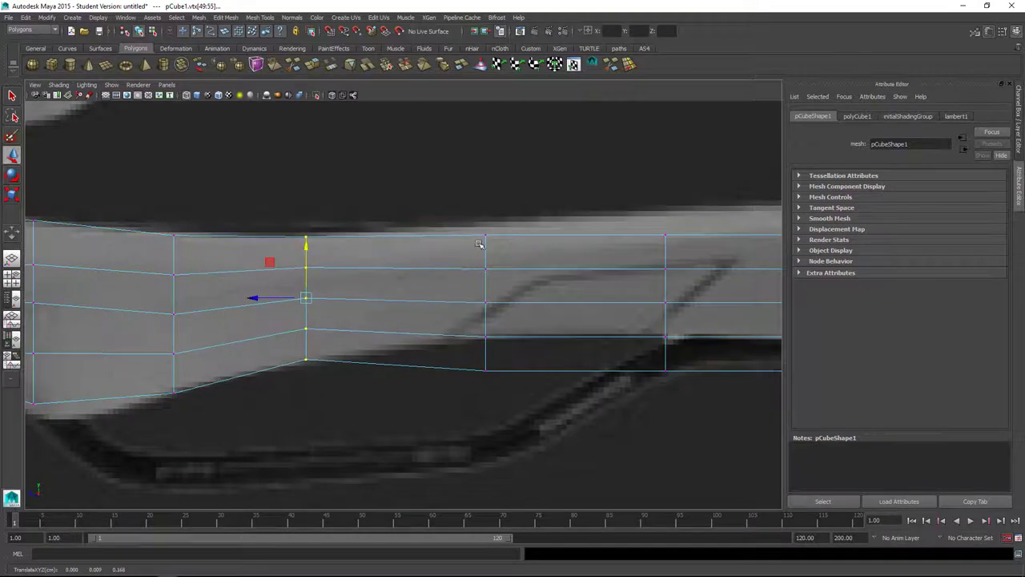
- Raise the fifth vertex column and scale it vertically to match the side reference outline
left_click_drag(458, 210, 535, 434)
mouse_move(486, 253)
left_mouse_down()
mouse_move(494, 218)
mouse_move(487, 244)
left_mouse_up()
key("r")
- Raise the sixth vertex column and scale its height to fit the saddle's side profile
key("r")
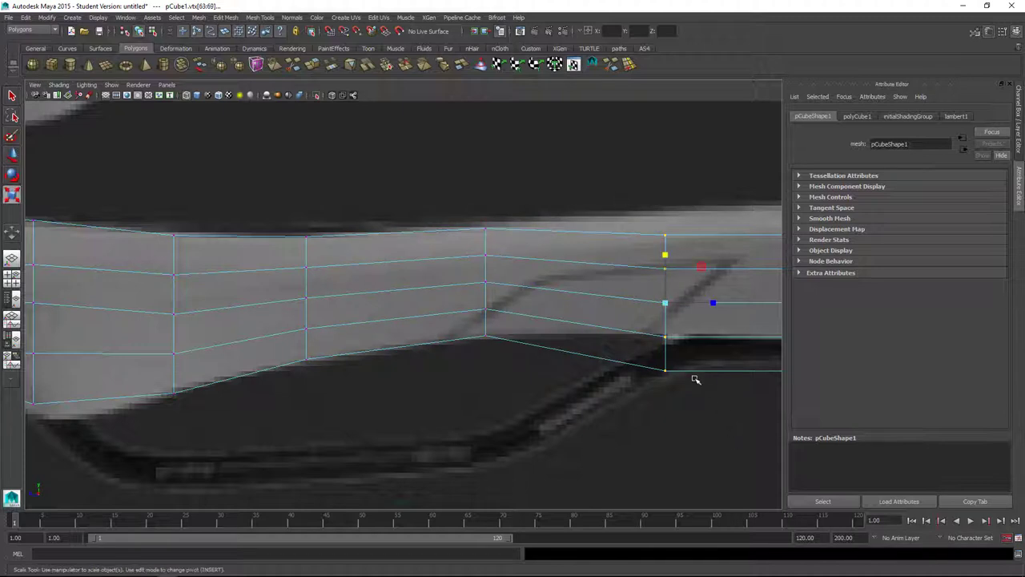
middle_click_drag(695, 379, 500, 428, "alt")
key("w")
left_click_drag(527, 301, 522, 276)
key("r")
- Raise the two frontmost vertex columns together so their top row reaches the saddle's upper edge
middle_click_drag(606, 360, 102, 354, "alt")
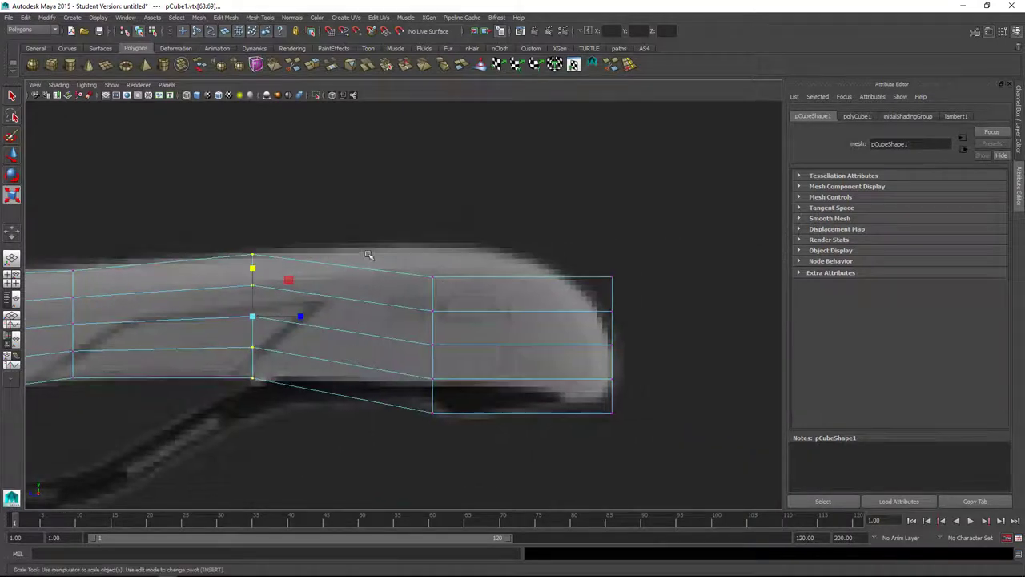
left_click_drag(381, 246, 701, 489)
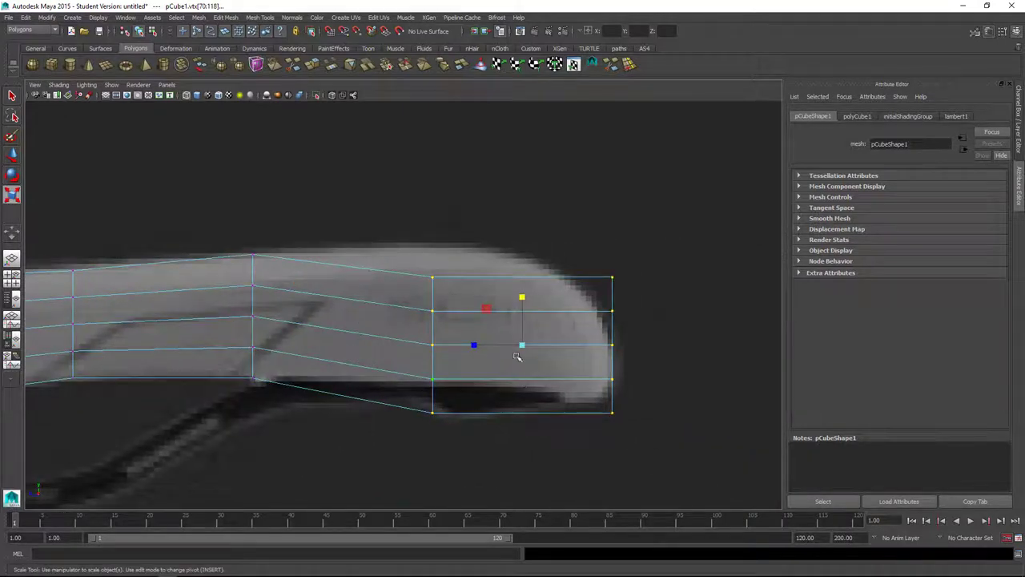
key("w")
key("ctrl+z")
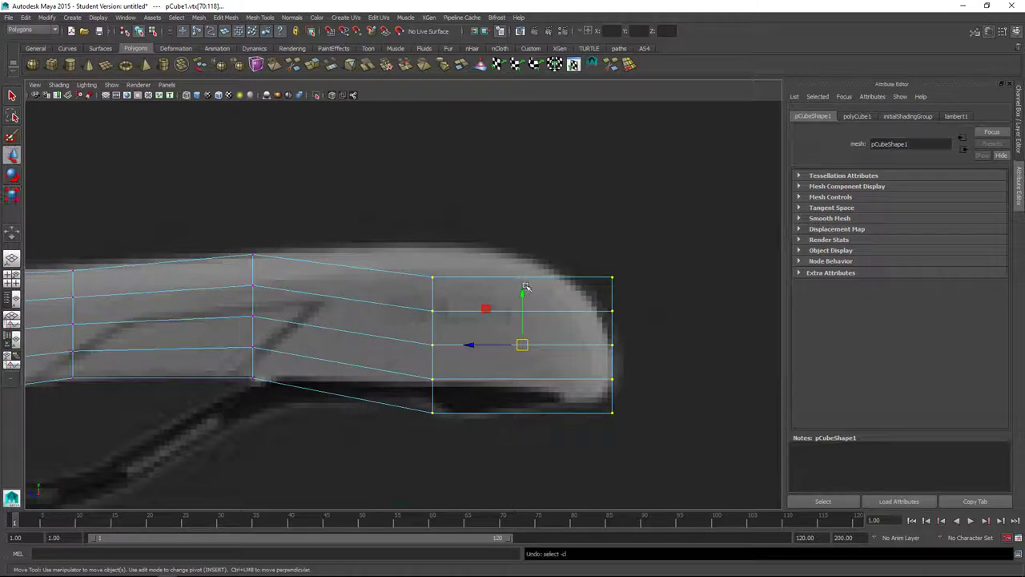
left_click_drag(522, 292, 545, 264)
- Reposition the front end vertex rows individually to follow the rounded nose in the side reference
left_click_drag(575, 222, 681, 436)
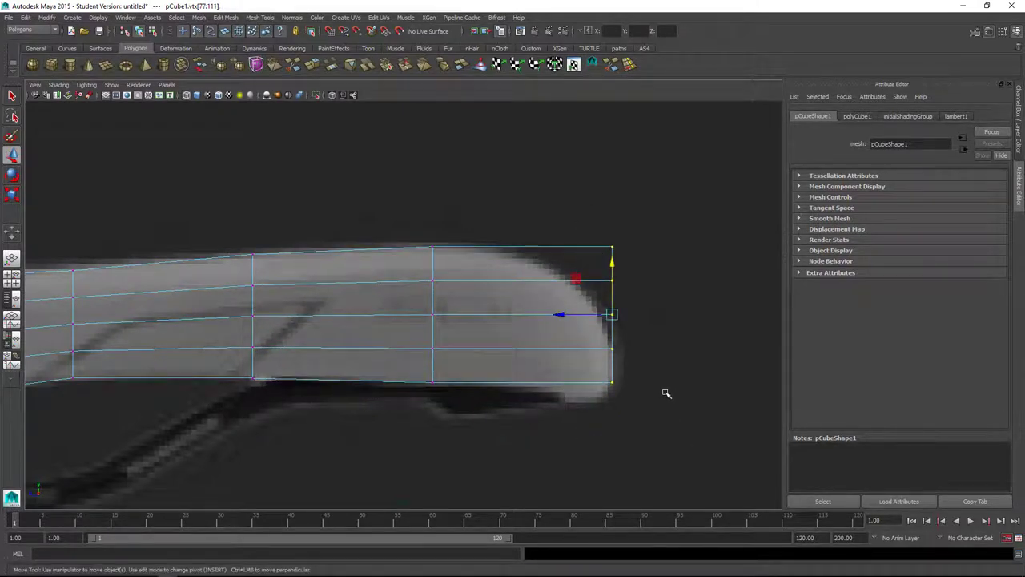
middle_click_drag(665, 381, 643, 414, "alt")
left_click_drag(565, 270, 588, 381)
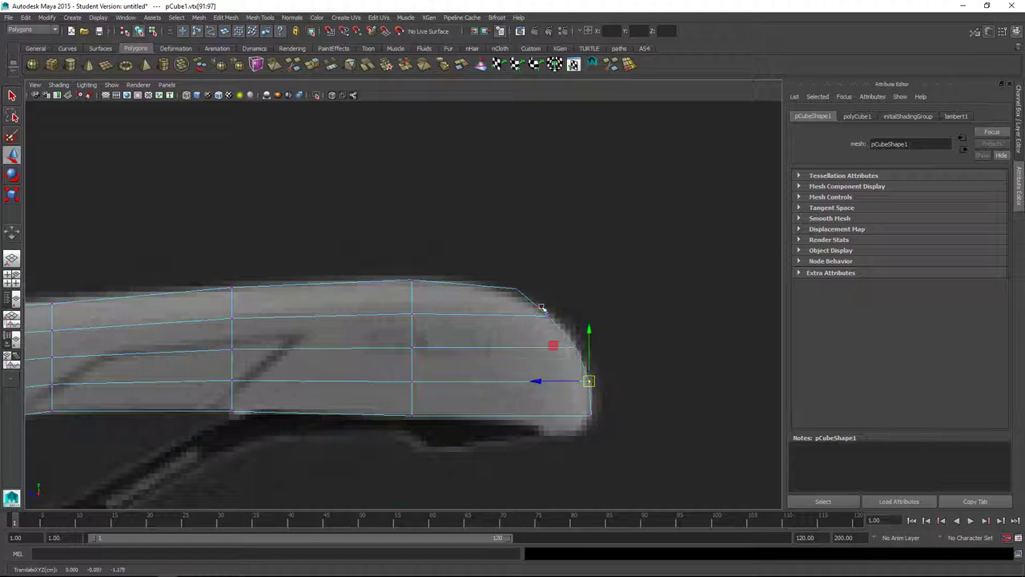
left_click(512, 287)
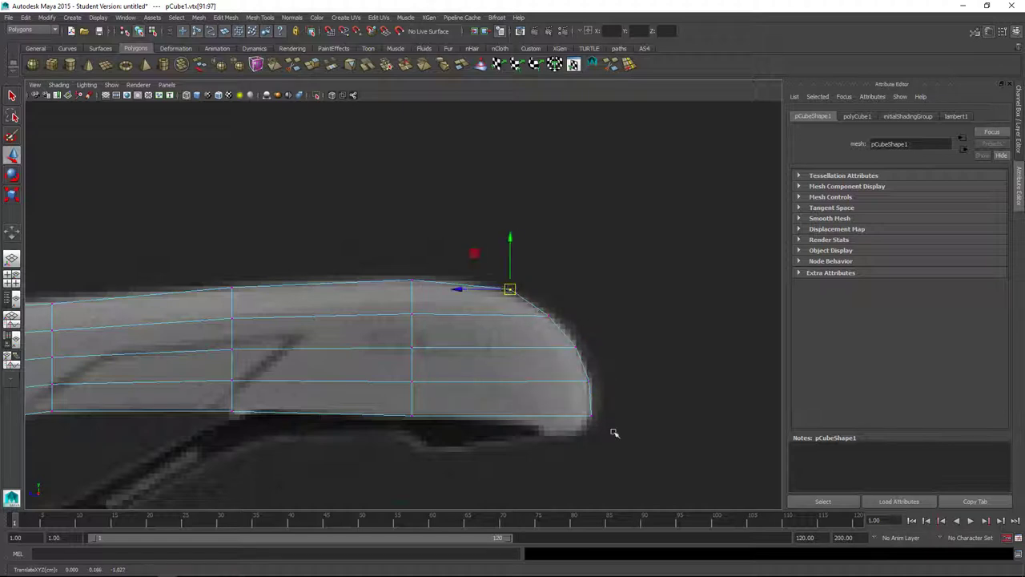
mouse_move(612, 429)
left_mouse_down()
mouse_move(573, 401)
mouse_move(590, 417)
mouse_move(581, 436)
mouse_move(573, 370)
mouse_move(592, 388)
mouse_move(582, 381)
mouse_move(471, 416)
left_mouse_up()
- Show the mesh shaded in the perspective view and examine its shape from several angles
key("space")
key("5")
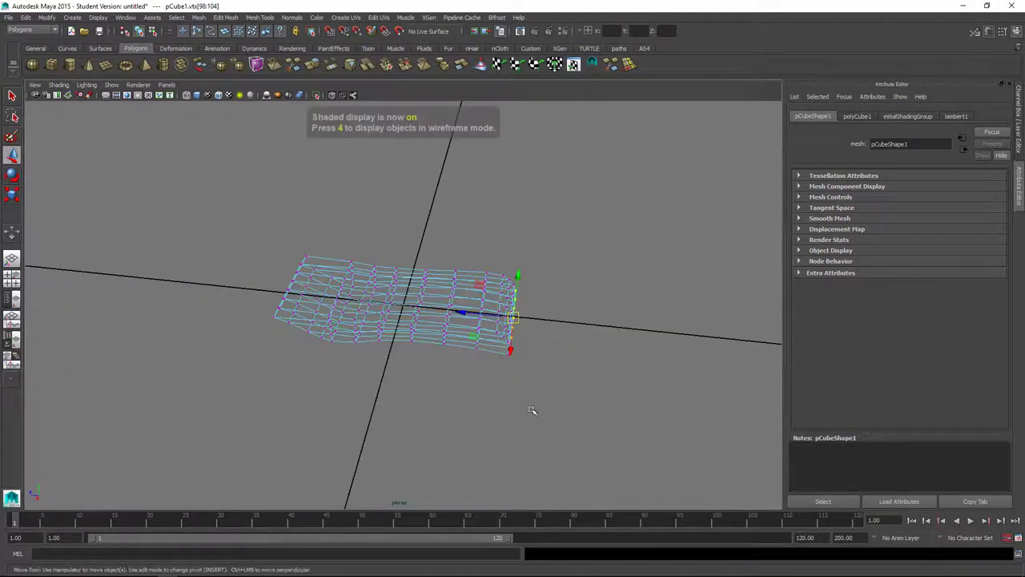
left_click_drag(534, 400, 464, 393, "alt")
left_click_drag(560, 389, 603, 407, "alt")
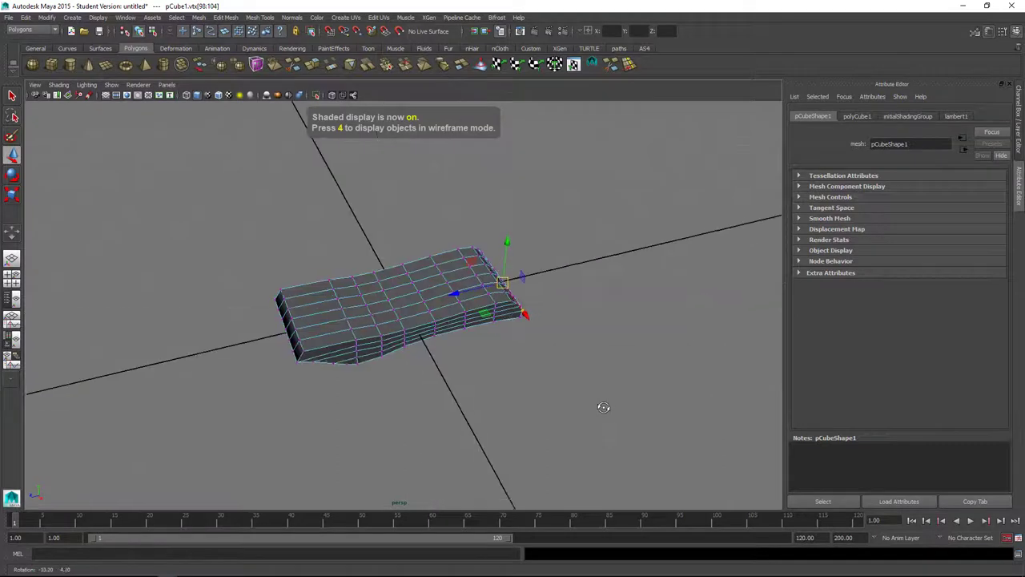
mouse_move(489, 401)
left_mouse_down("alt")
mouse_move(451, 389)
mouse_move(544, 390)
mouse_move(504, 406)
mouse_move(530, 396)
mouse_move(478, 394)
mouse_move(486, 402)
left_mouse_up("alt")
- In the top view, select the saddle reference image plane and enable discrete rotation for the Rotate tool
key("space")
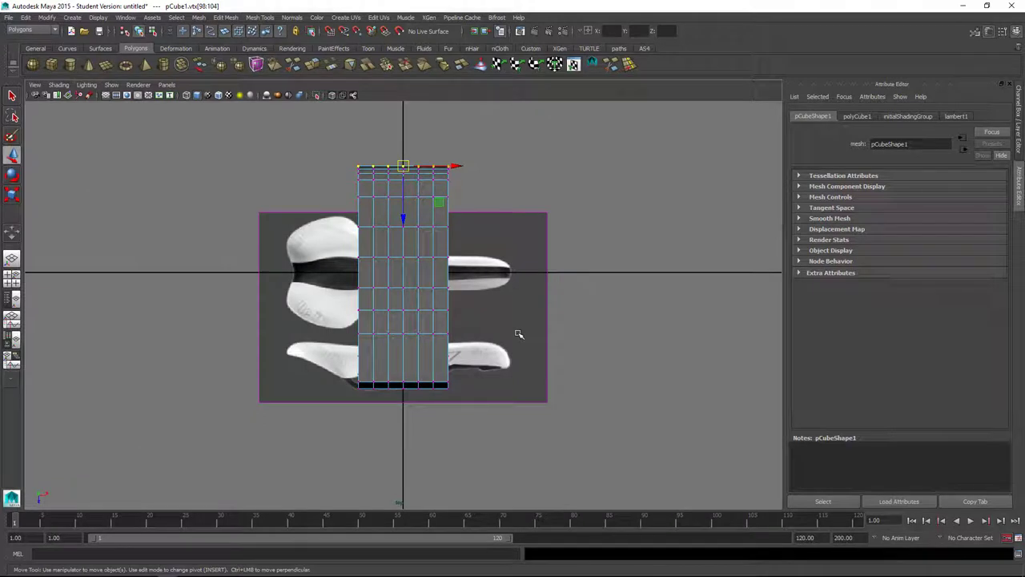
left_click(515, 210)
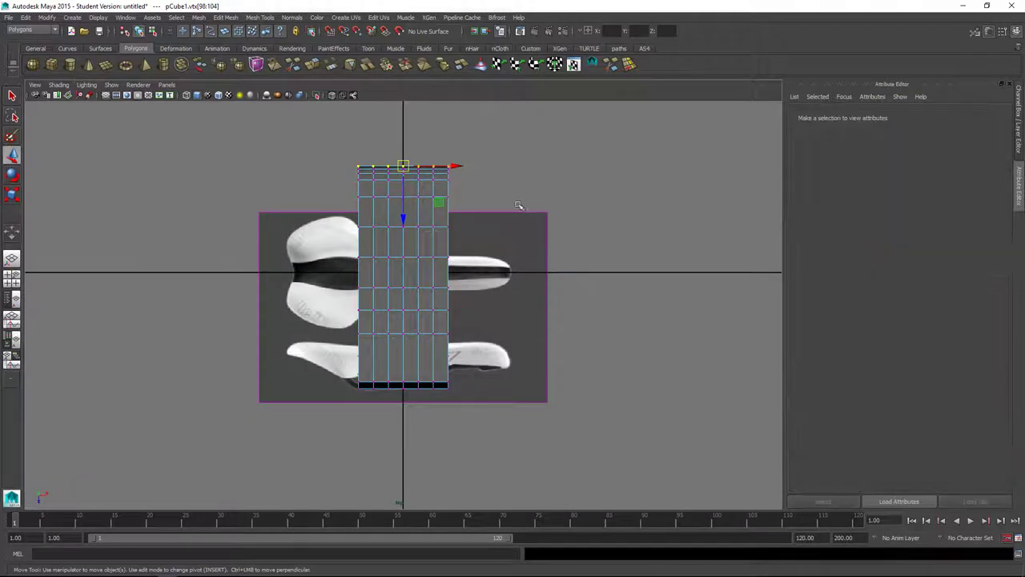
left_click(536, 250)
left_click(540, 256)
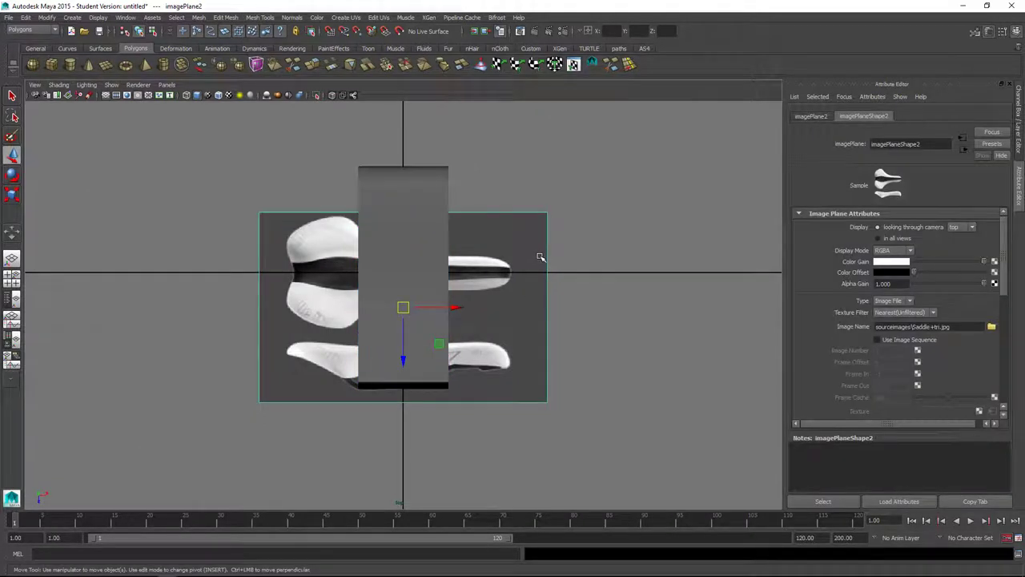
key("e")
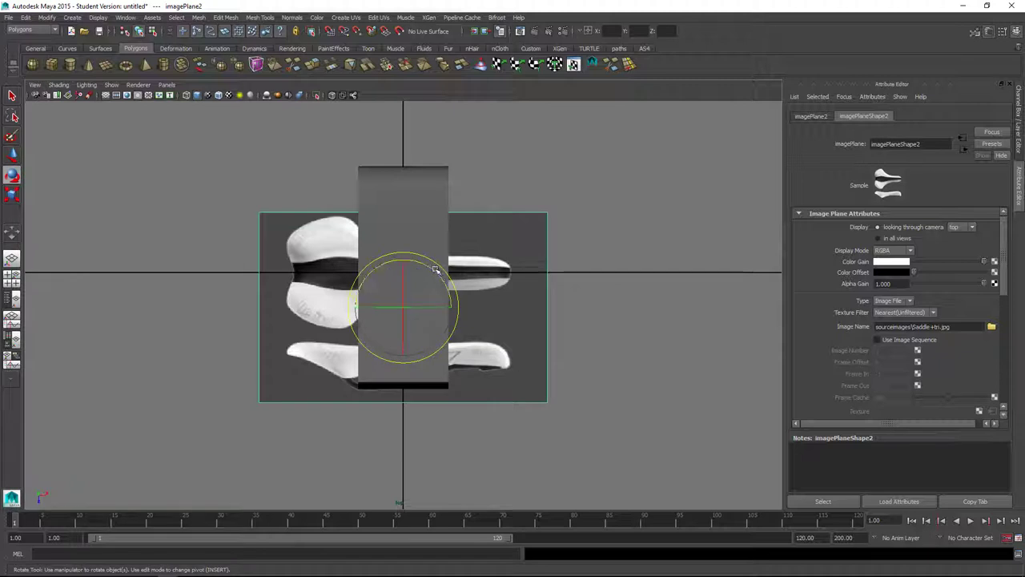
left_click(510, 271)
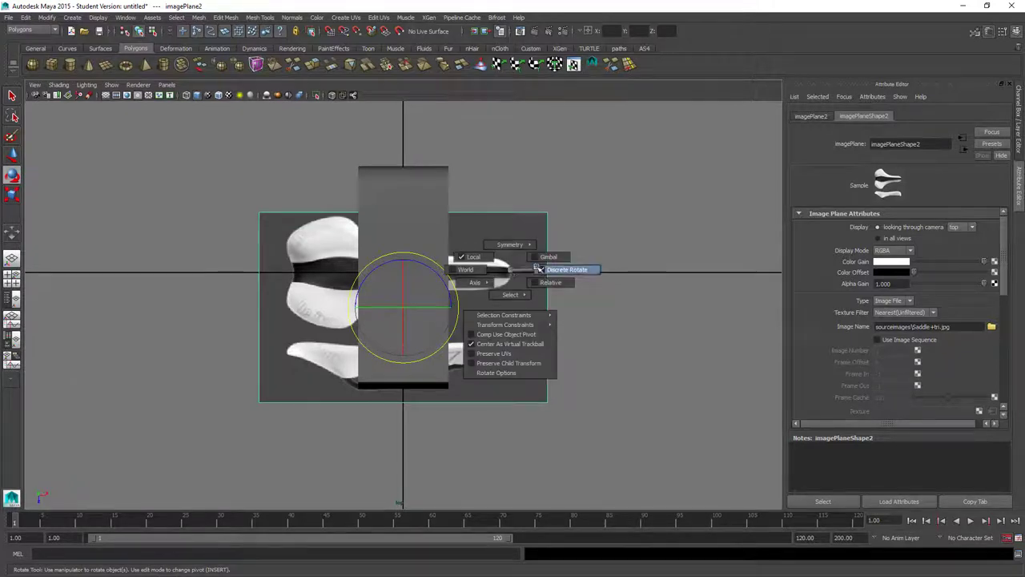
left_click_drag(508, 269, 549, 269)
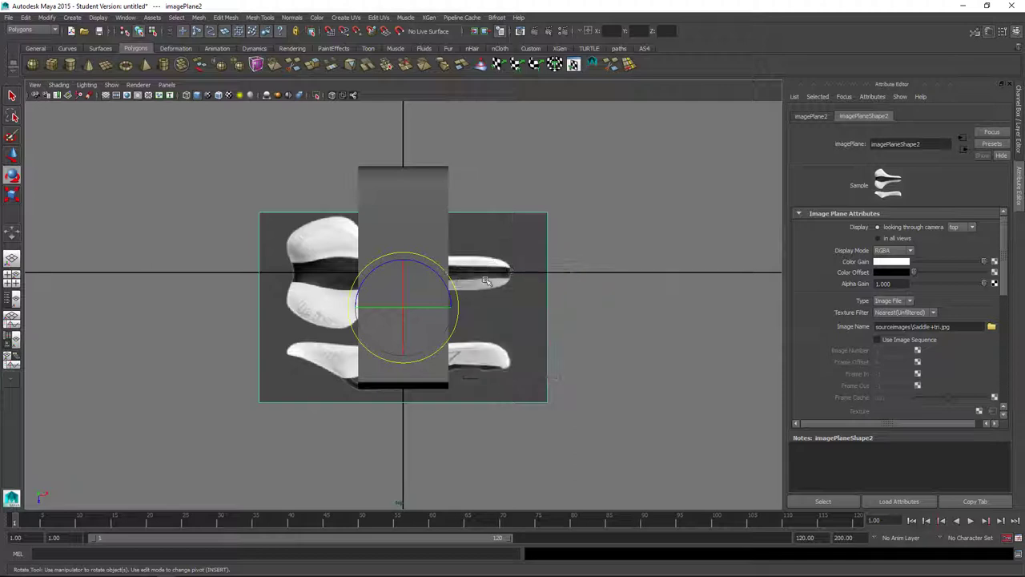
- Show the top view in wireframe, rotate the image plane a quarter turn and move its top-down saddle over the mesh
key("4")
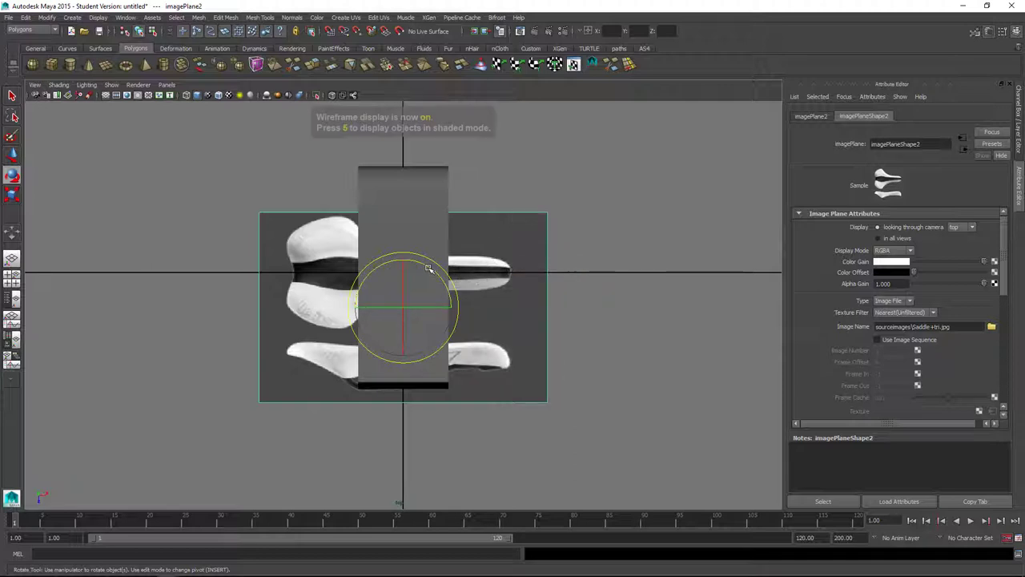
mouse_move(429, 269)
left_mouse_down()
mouse_move(442, 301)
mouse_move(428, 340)
mouse_move(522, 324)
mouse_move(422, 308)
left_mouse_up()
key("w")
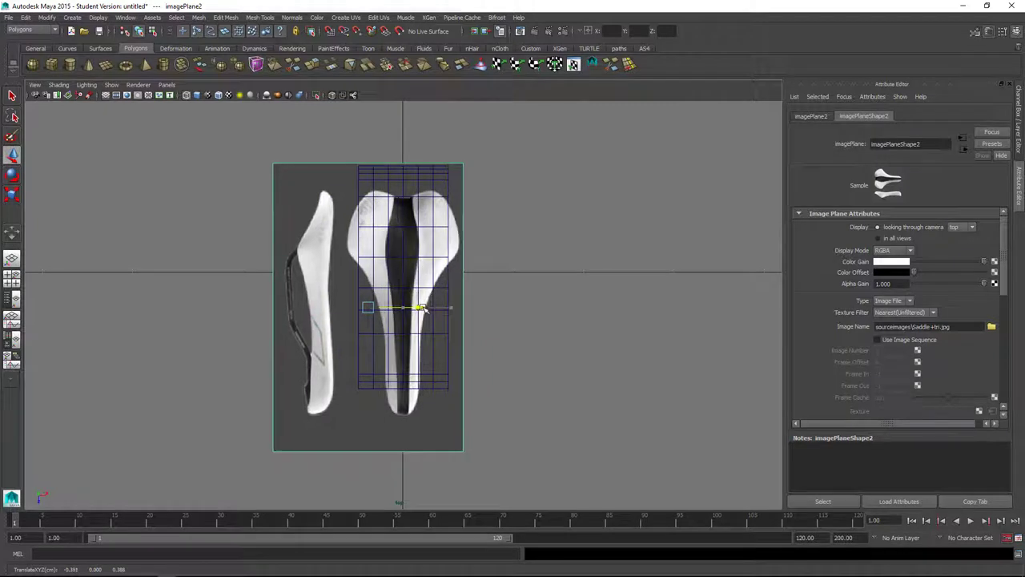
left_click_drag(367, 335, 368, 311)
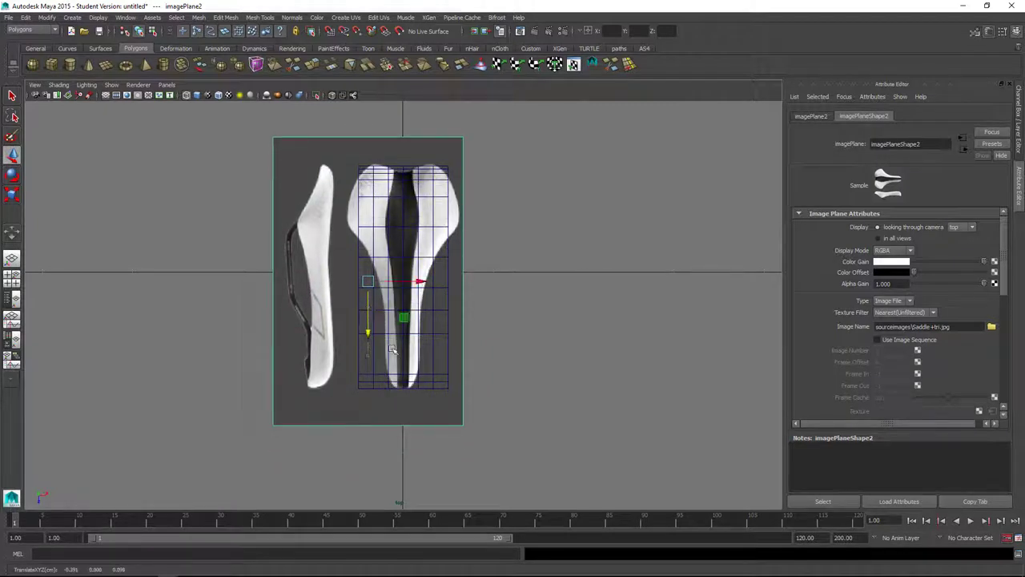
- Select the mesh's vertex row at one end in the top view and check in the side view which saddle end it is
left_click(431, 375)
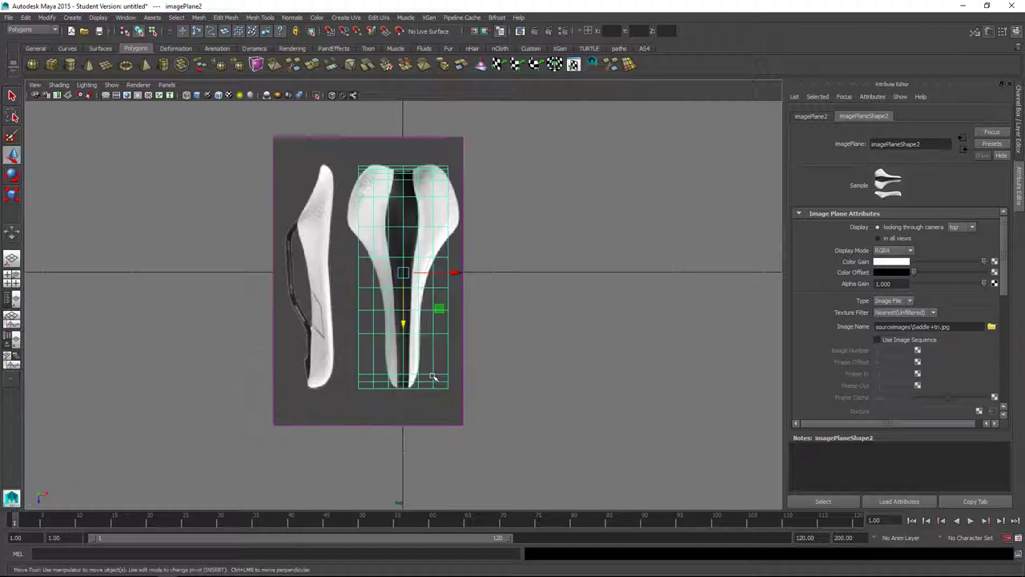
right_click_drag(432, 375, 376, 376)
left_click_drag(346, 379, 474, 409)
key("space")
left_click_drag(524, 361, 566, 364)
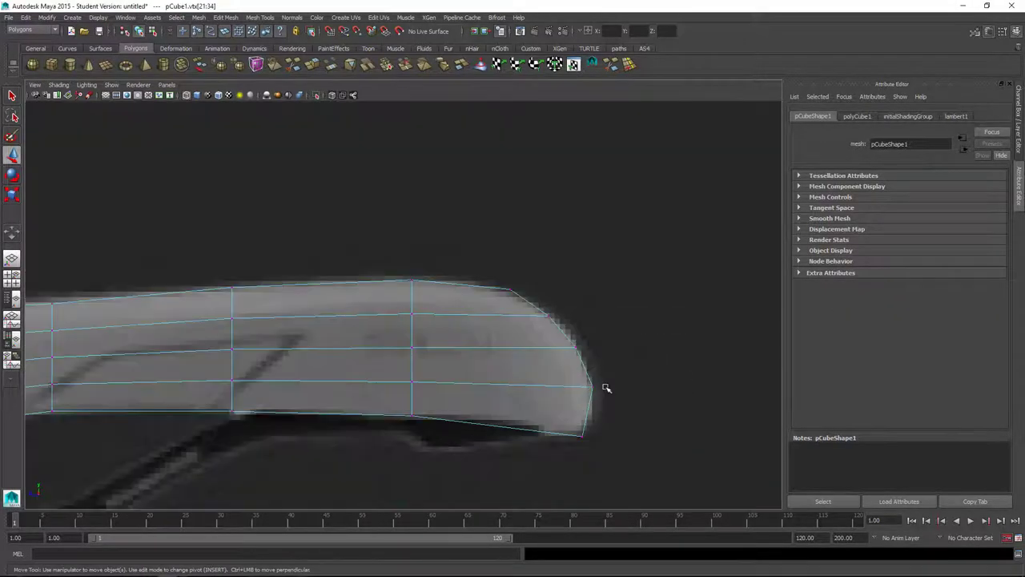
scroll(475, 365, "down", 5)
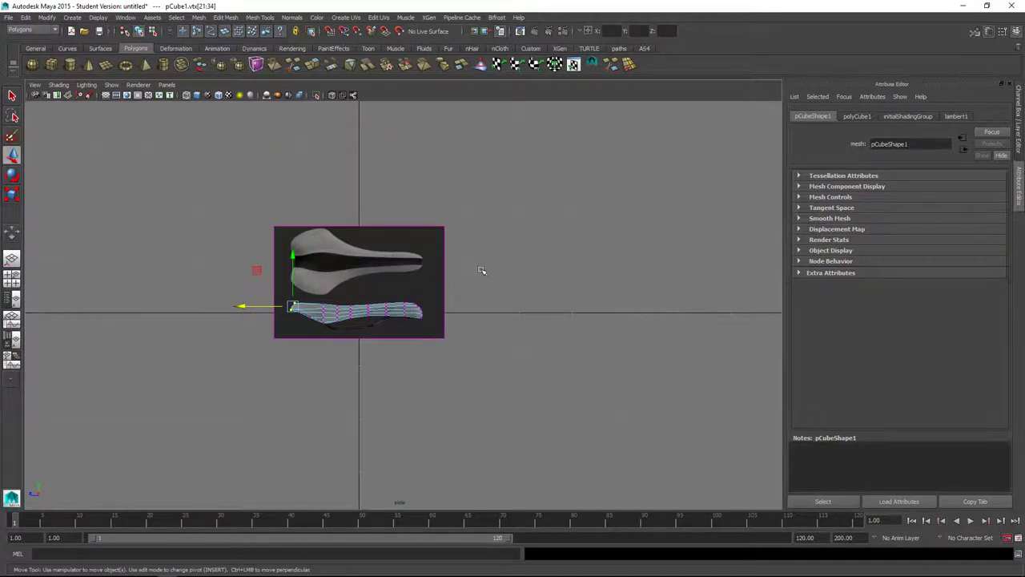
key("space")
left_click(501, 286)
left_click_drag(501, 286, 500, 306)
- Rotate the top image plane a half turn and move it so its top-down saddle lines up with the mesh's centre and ends
left_click(398, 141)
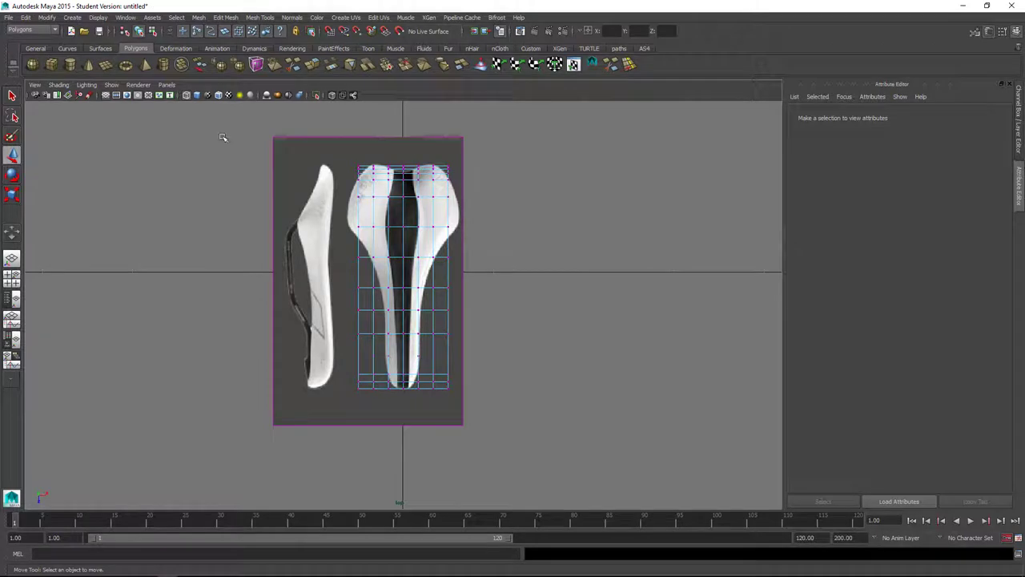
key("q")
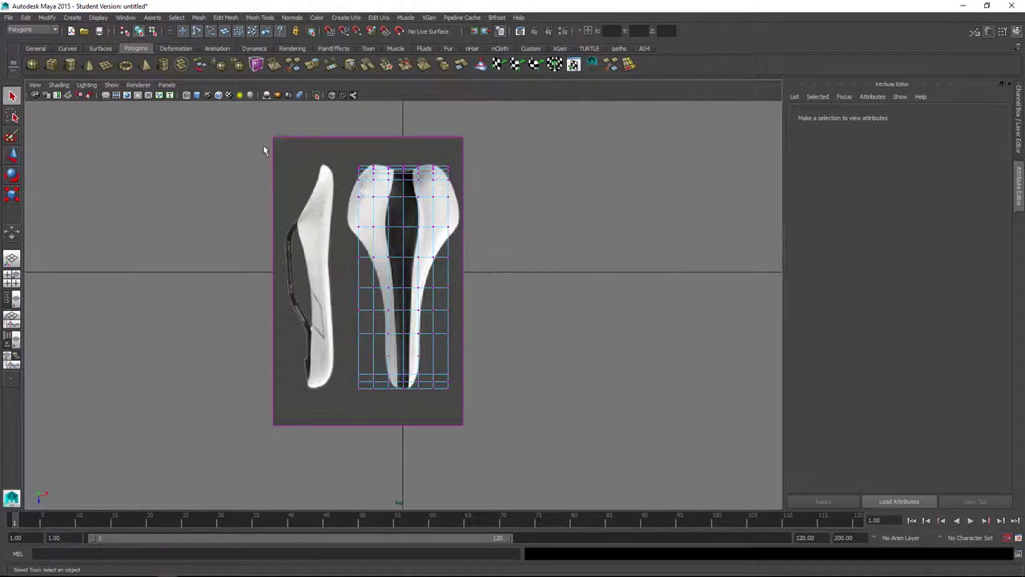
left_click(323, 154)
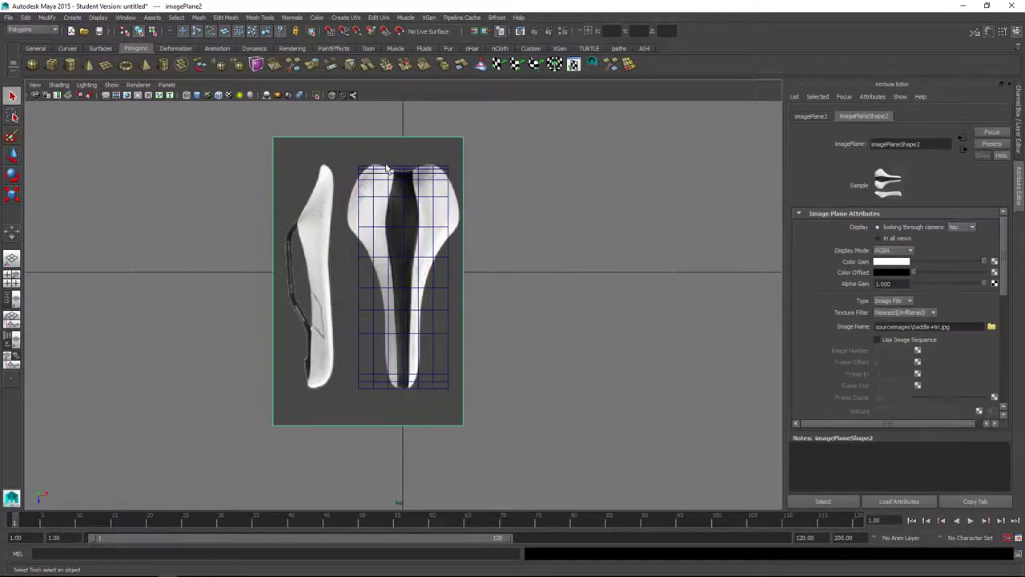
key("e")
left_click_drag(412, 266, 290, 377)
middle_click_drag(455, 429, 416, 431)
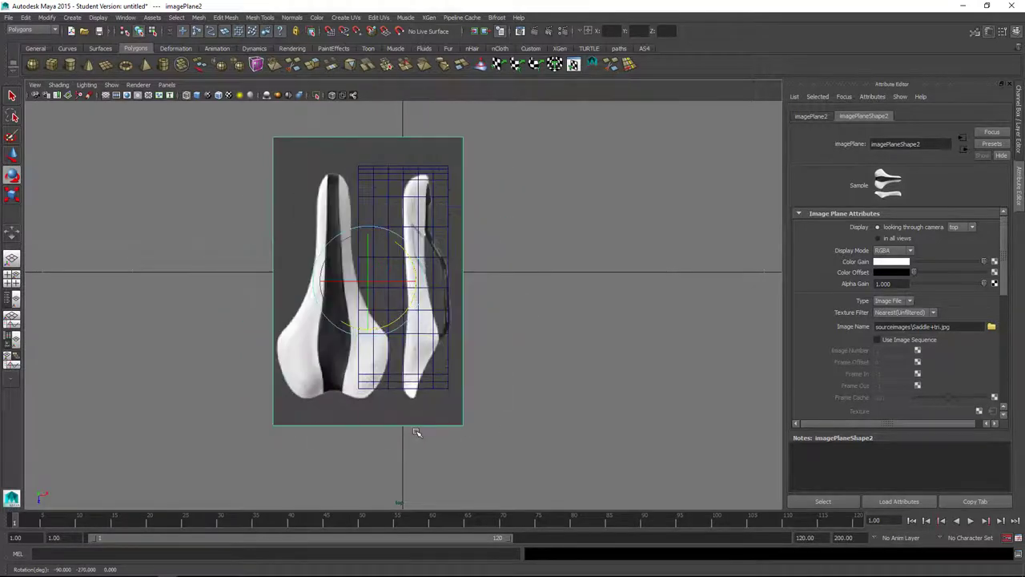
key("w")
left_click_drag(421, 282, 491, 283)
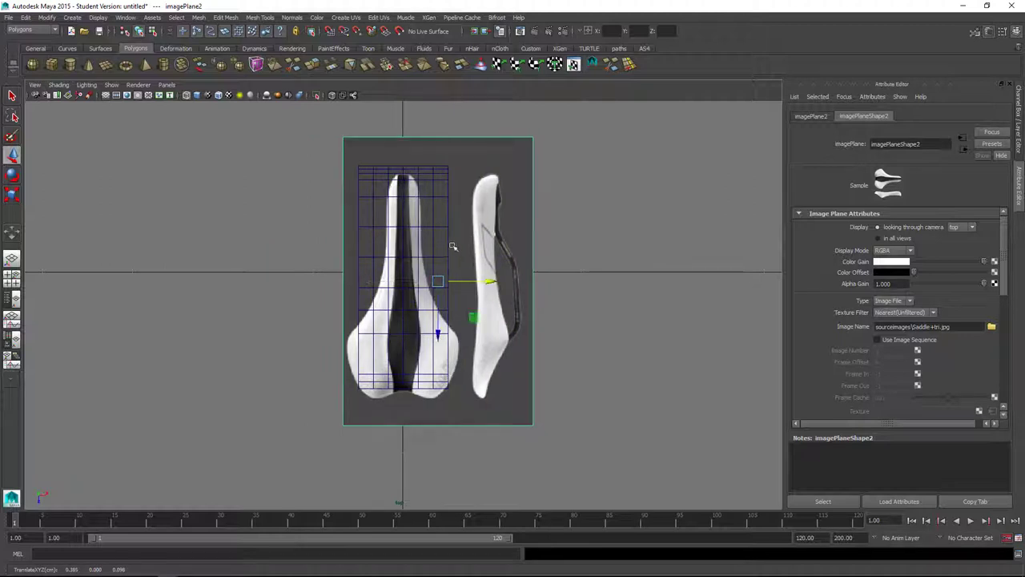
left_click_drag(437, 322, 439, 311)
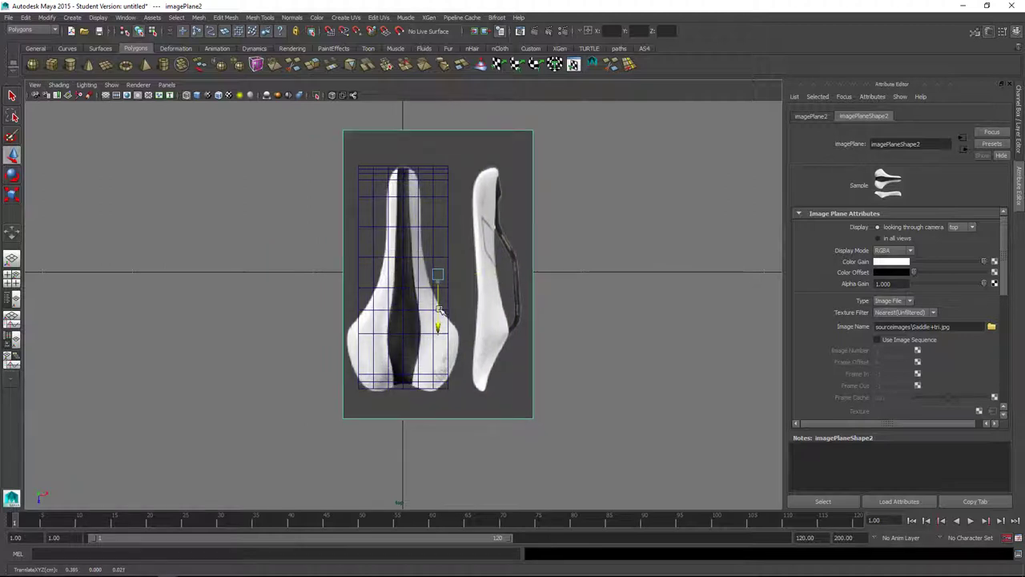
- Select the mesh's end vertices over the reference nose and check in the side view that they are the nose vertices
right_click(413, 188)
right_click_drag(426, 197, 317, 175)
left_click(328, 167)
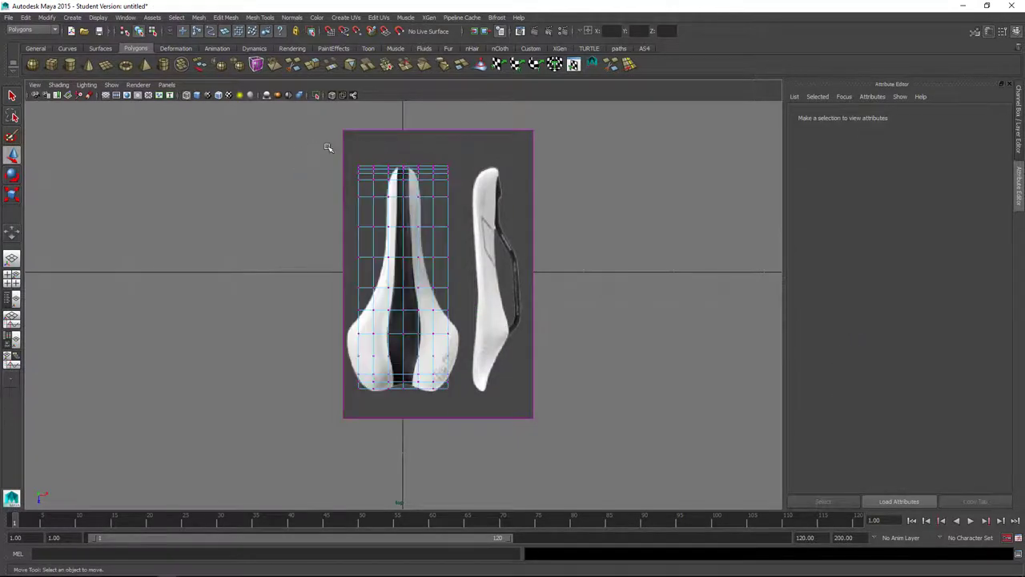
left_click_drag(311, 135, 570, 191)
key("space")
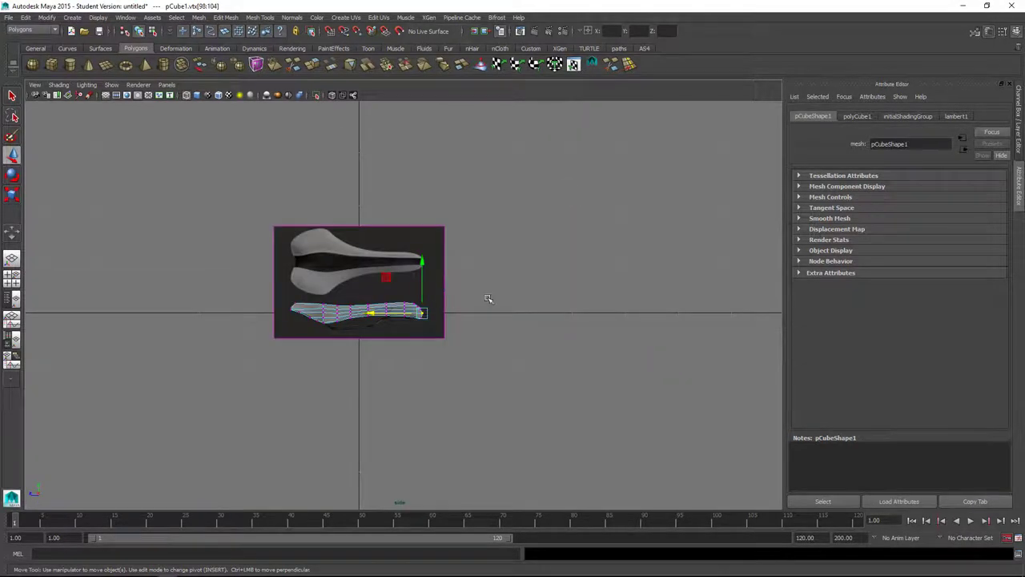
key("space")
mouse_move(488, 298)
left_mouse_down()
mouse_move(537, 283)
mouse_move(498, 285)
left_mouse_up()
key("space")
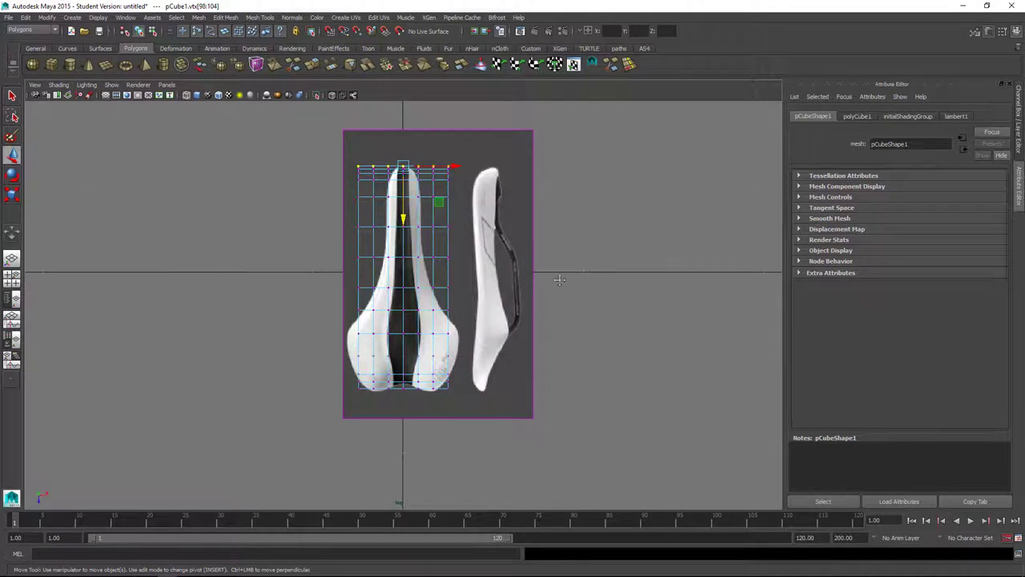
- Select all vertex rows of the front section and scale their width down to match the saddle's narrow nose in the top reference
middle_click_drag(559, 280, 597, 269, "alt")
middle_click_drag(434, 314, 424, 267, "alt")
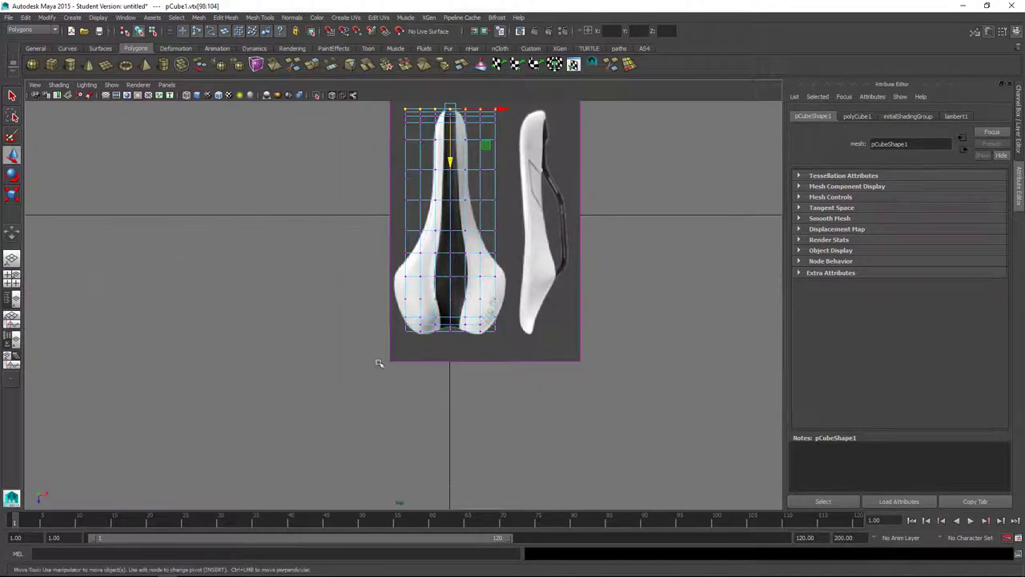
scroll(688, 352, "up", 5)
middle_click_drag(628, 350, 605, 376, "alt")
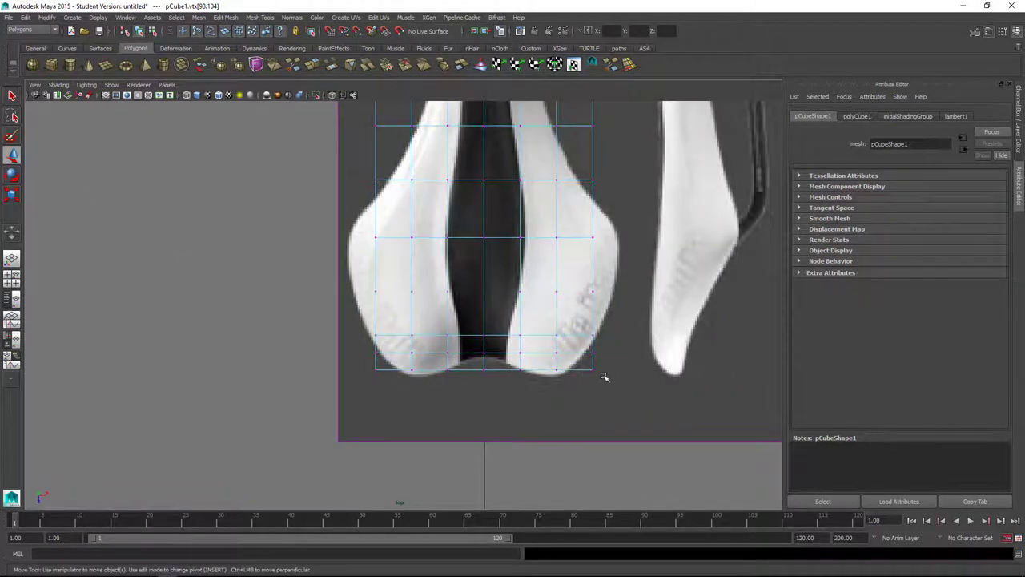
middle_click_drag(543, 224, 520, 455, "alt")
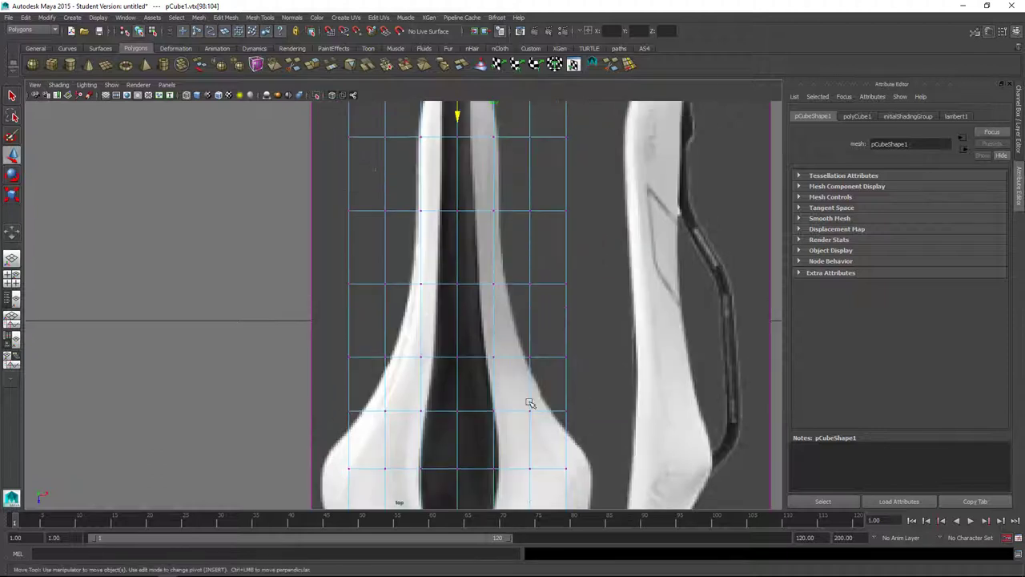
middle_click_drag(535, 258, 531, 348, "alt")
left_click_drag(329, 129, 585, 381)
key("r")
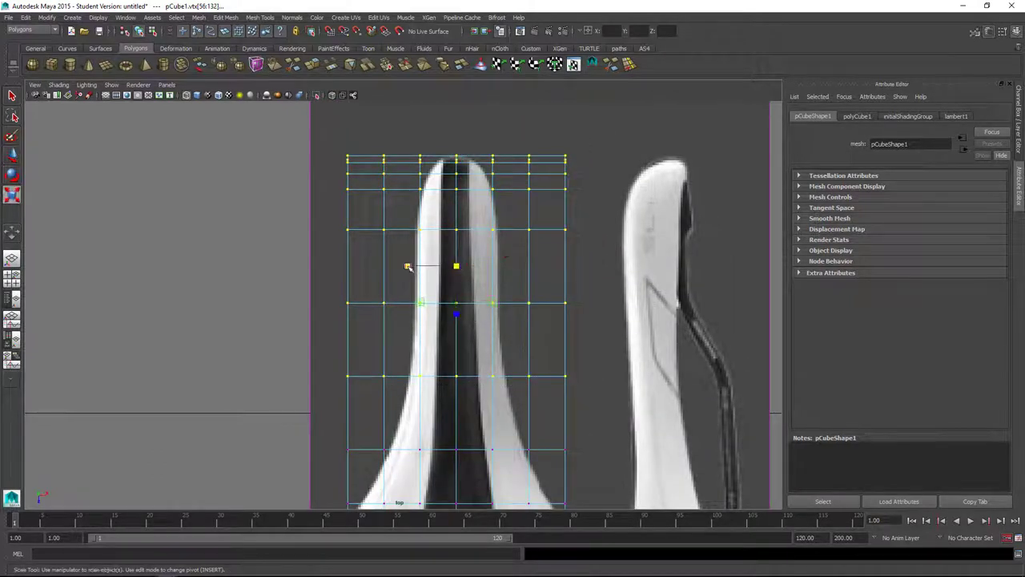
left_click_drag(408, 267, 438, 268)
- Scale the vertex rows nearest the nose slightly narrower where the reference outline begins to taper
middle_click_drag(486, 269, 476, 309, "alt")
right_click_drag(367, 313, 370, 313, "alt")
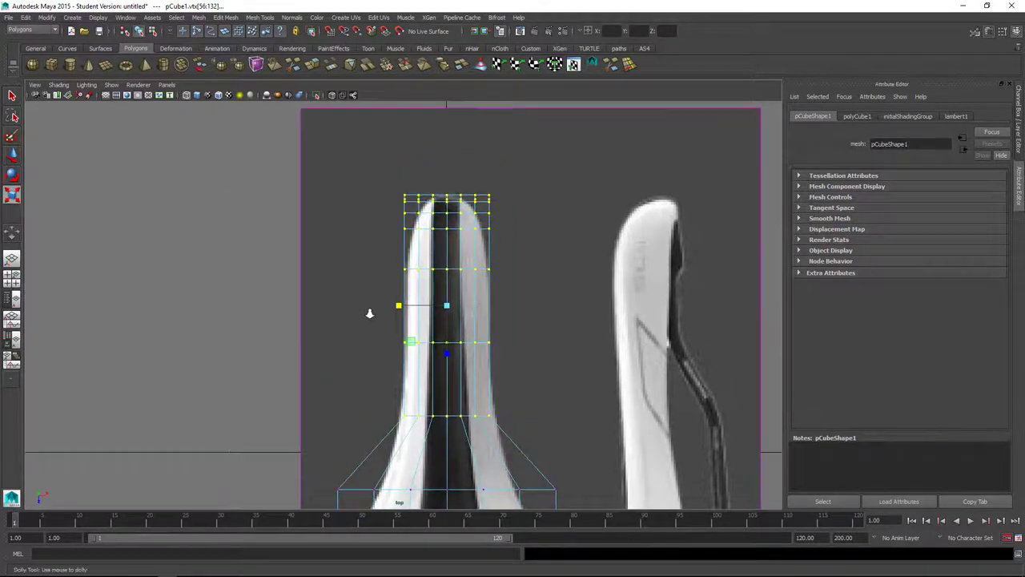
scroll(716, 305, "up", 4)
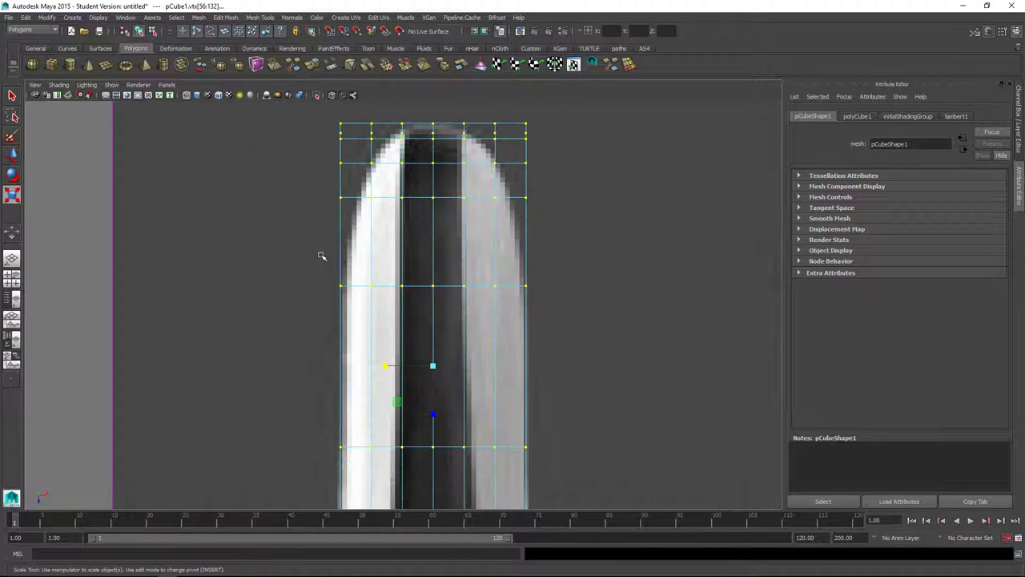
left_click_drag(319, 112, 564, 346)
left_click_drag(385, 206, 389, 208)
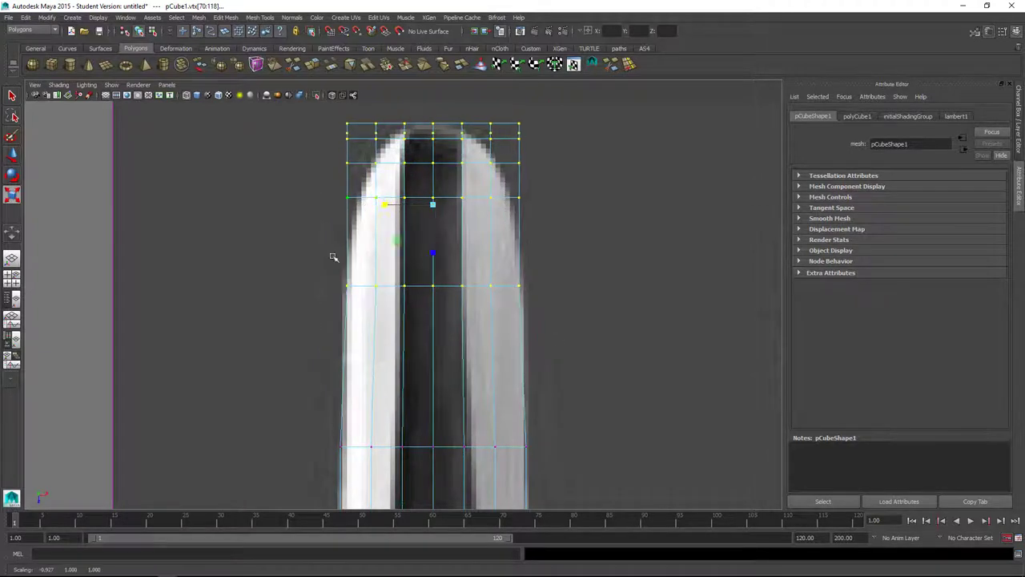
- Scale progressively smaller groups of vertex rows toward the tip narrower to follow the rounded nose in the top reference
left_click_drag(305, 245, 551, 309, "ctrl")
left_click_drag(397, 196, 402, 199)
key("ctrl+z")
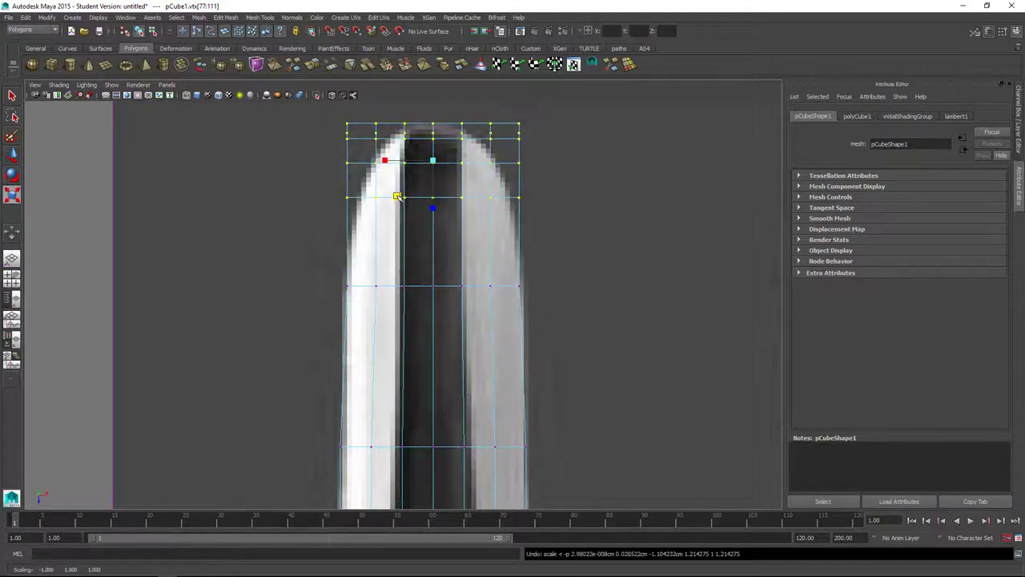
left_click_drag(389, 159, 650, 231)
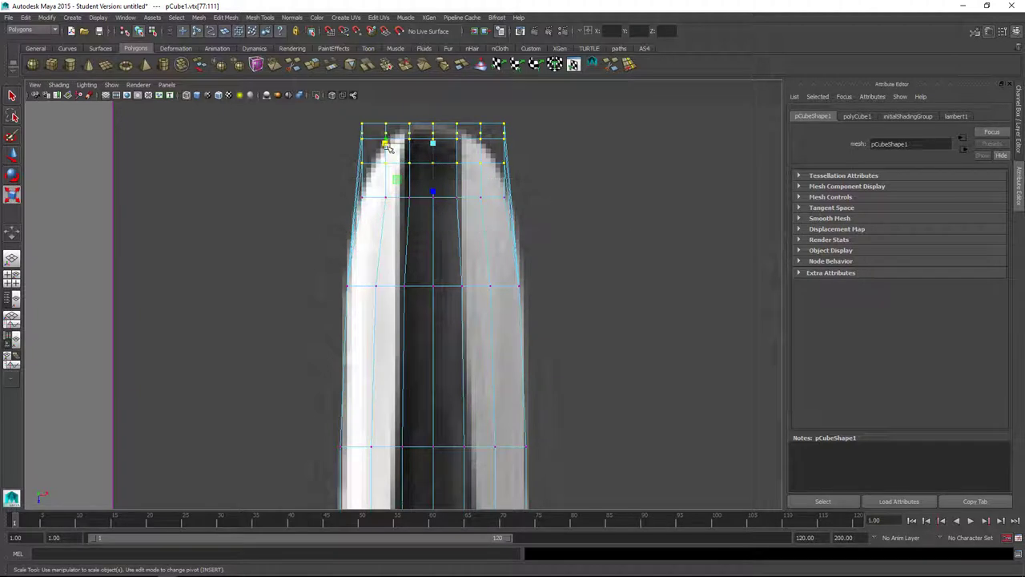
left_click_drag(385, 144, 549, 184)
left_click_drag(391, 131, 406, 133)
- Examine the tapered mesh from several angles in the perspective view, with shading turned on
key("space")
left_click_drag(437, 168, 445, 131)
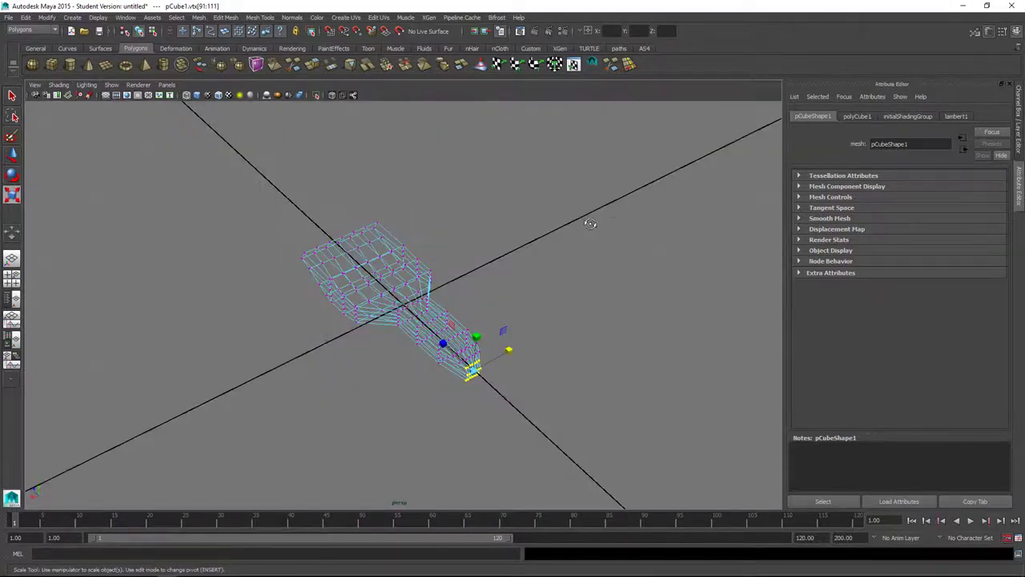
left_click_drag(590, 223, 665, 206, "alt")
left_click_drag(572, 319, 564, 345, "alt")
mouse_move(519, 280)
left_mouse_down()
mouse_move(482, 296)
mouse_move(604, 317)
mouse_move(567, 313)
left_mouse_up()
key("5")
key("space")
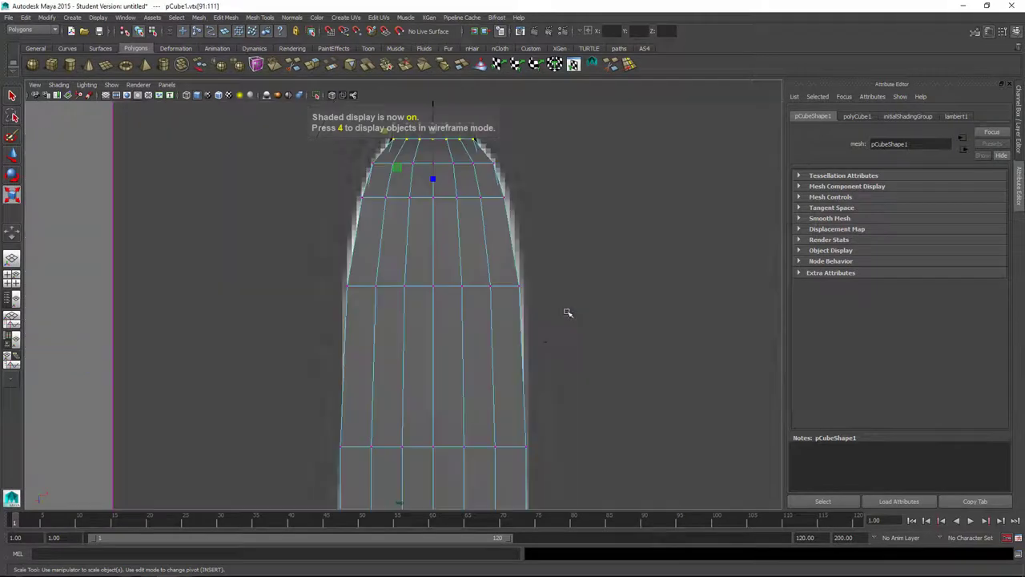
- Scale the two vertex rows behind the narrow nose section down in width to follow the flaring outline in the top reference
scroll(545, 264, "down", 6)
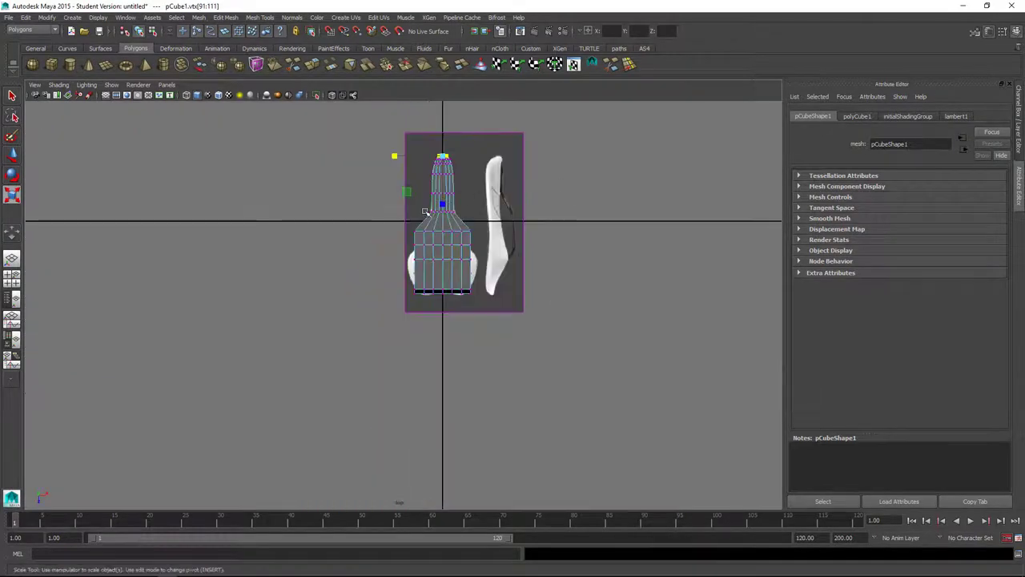
scroll(565, 328, "up", 6)
key("4")
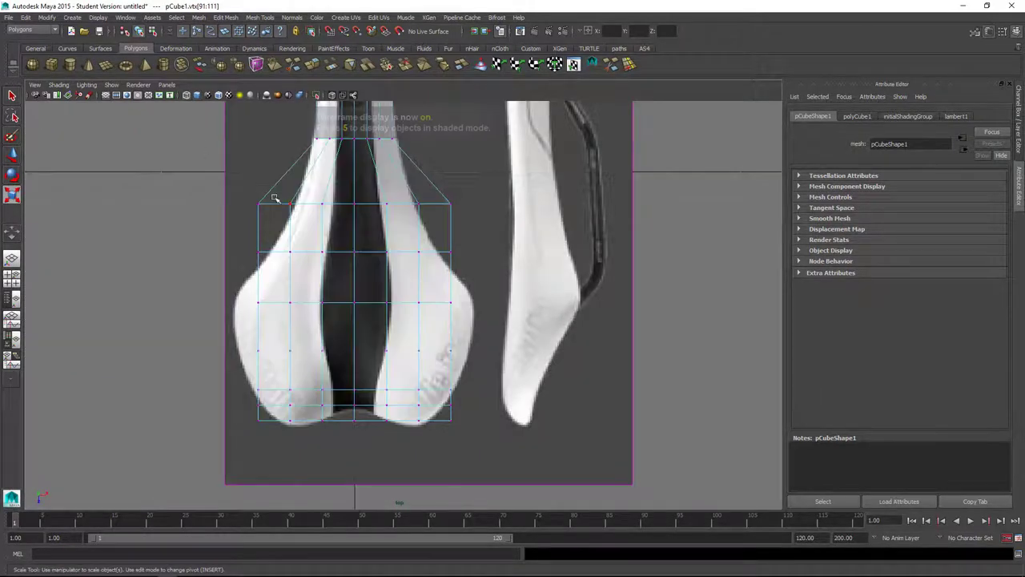
left_click_drag(239, 187, 453, 222)
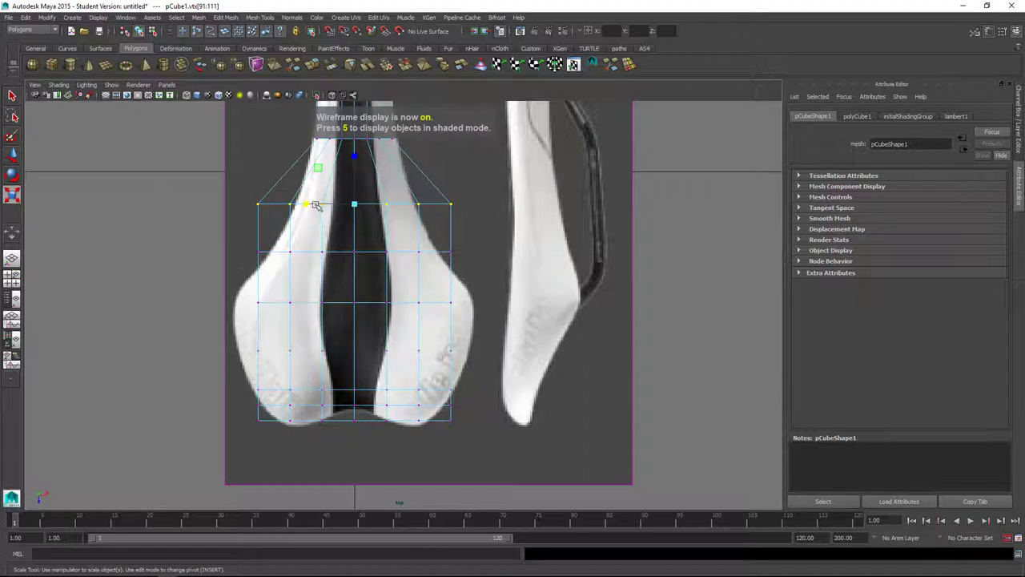
left_click_drag(317, 206, 330, 204)
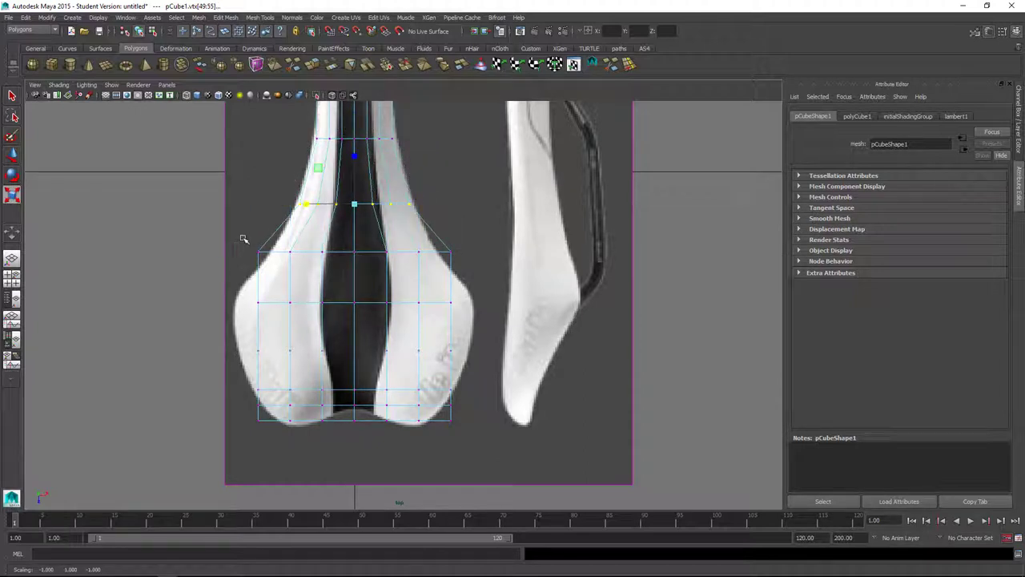
left_click_drag(244, 238, 480, 269)
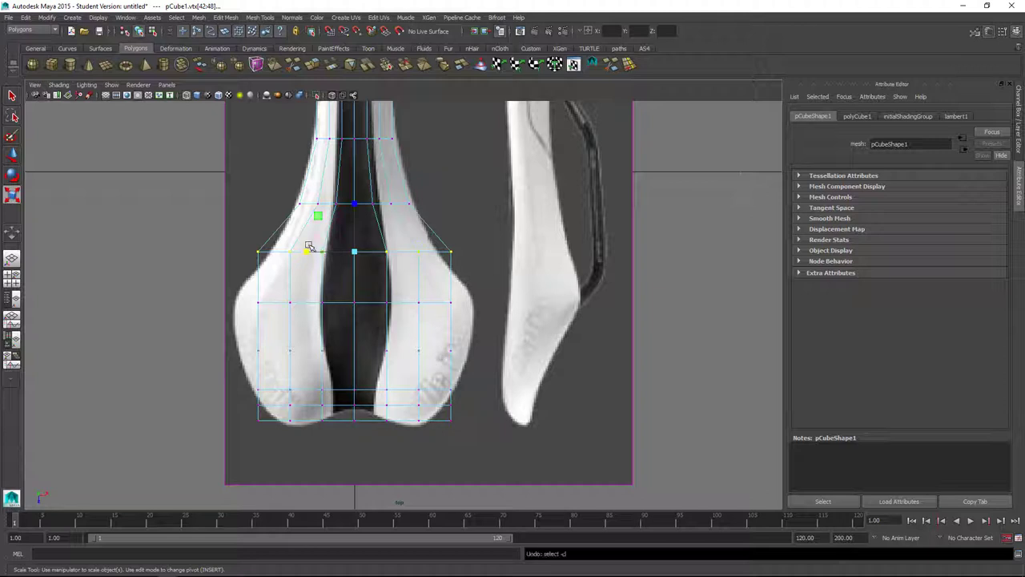
left_click_drag(308, 252, 313, 251)
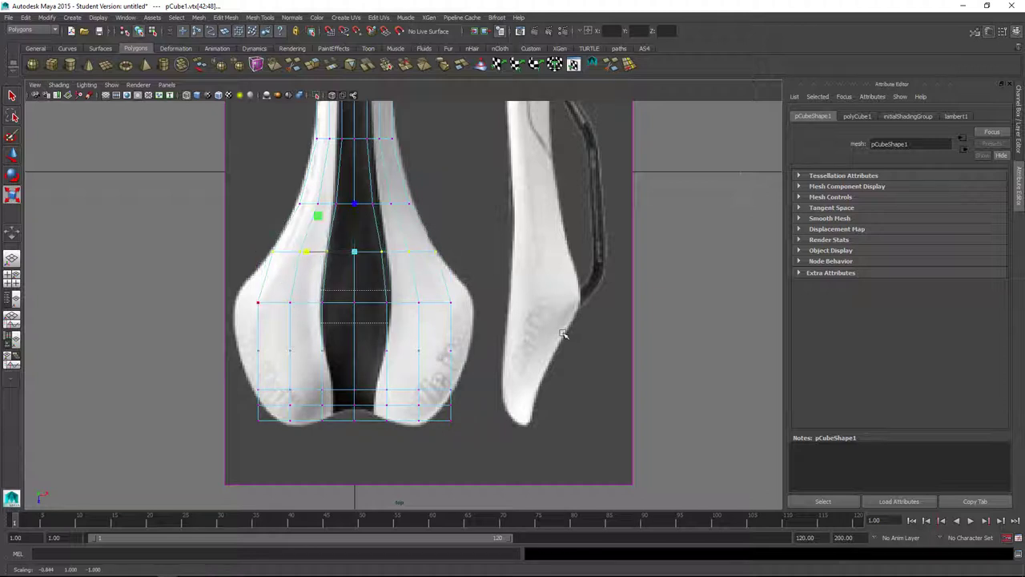
- Darken the top view's reference image plane by lowering its Color Gain, and deselect the plane
left_click(662, 328)
left_click(640, 326)
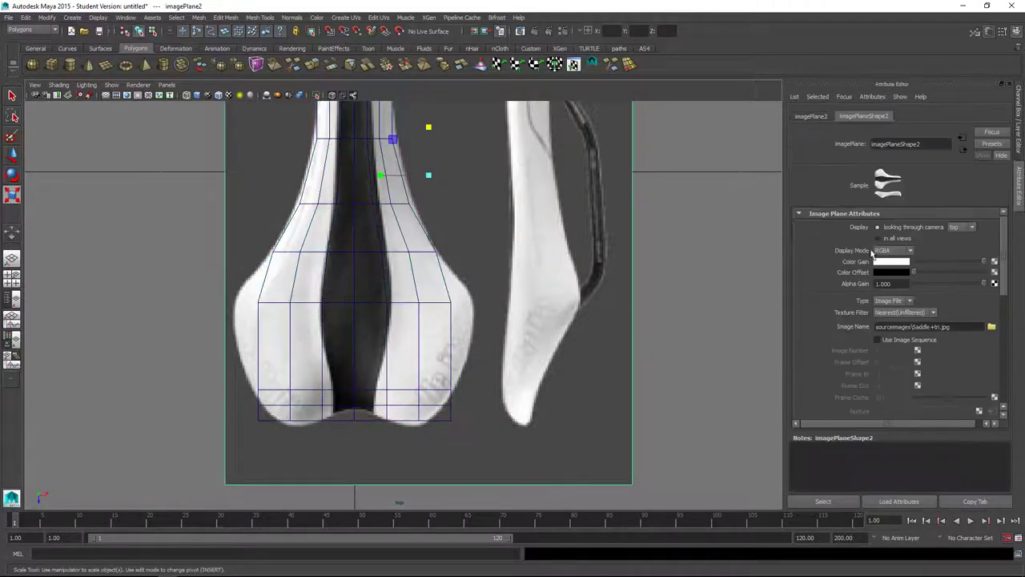
left_click_drag(974, 263, 962, 263)
right_click(411, 300)
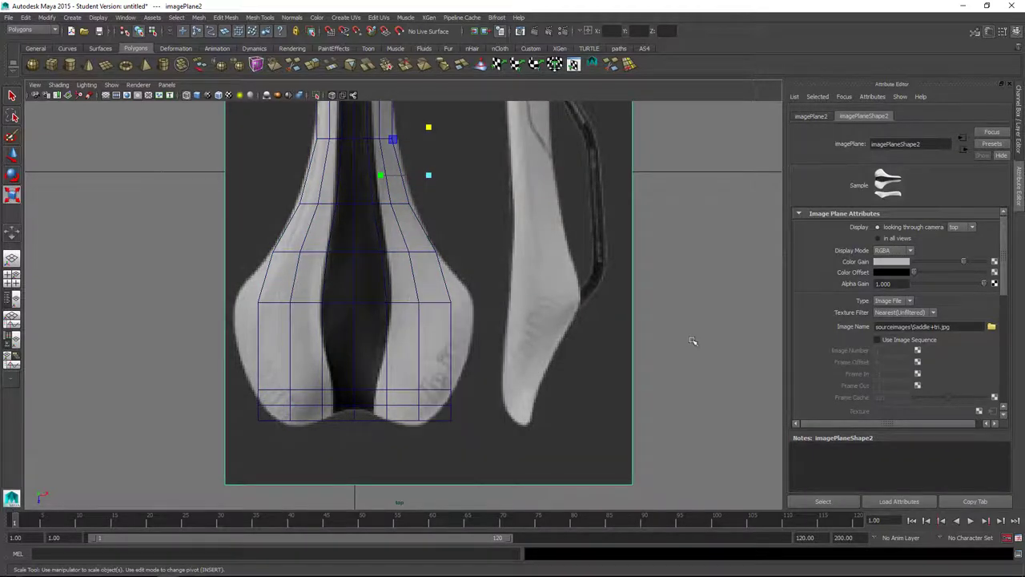
left_click(533, 341)
- Return the saddle mesh to vertex editing and widen the vertex row at the broadest part to meet the reference outline
right_click(409, 306)
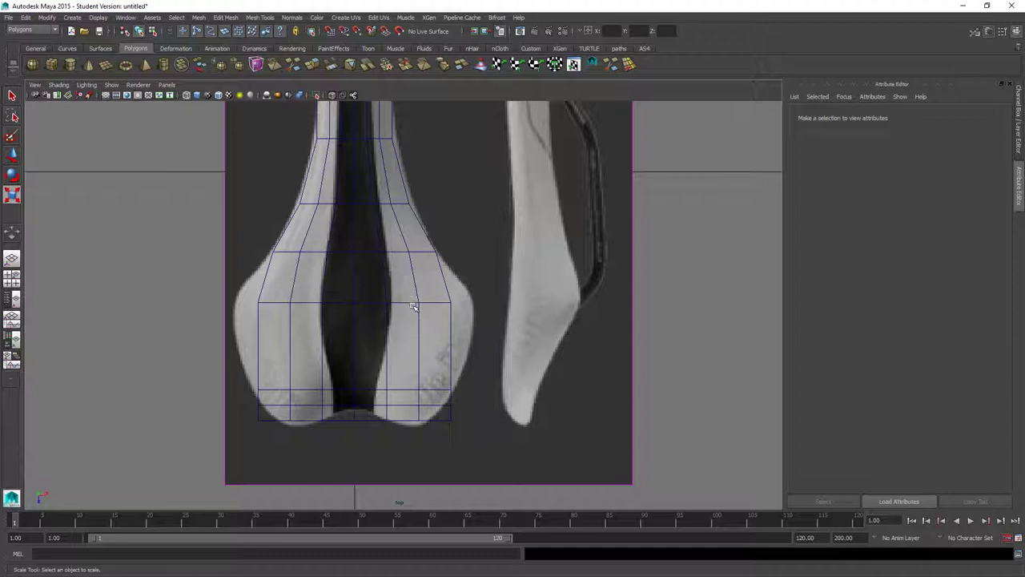
right_click(411, 303)
right_click_drag(411, 303, 360, 301)
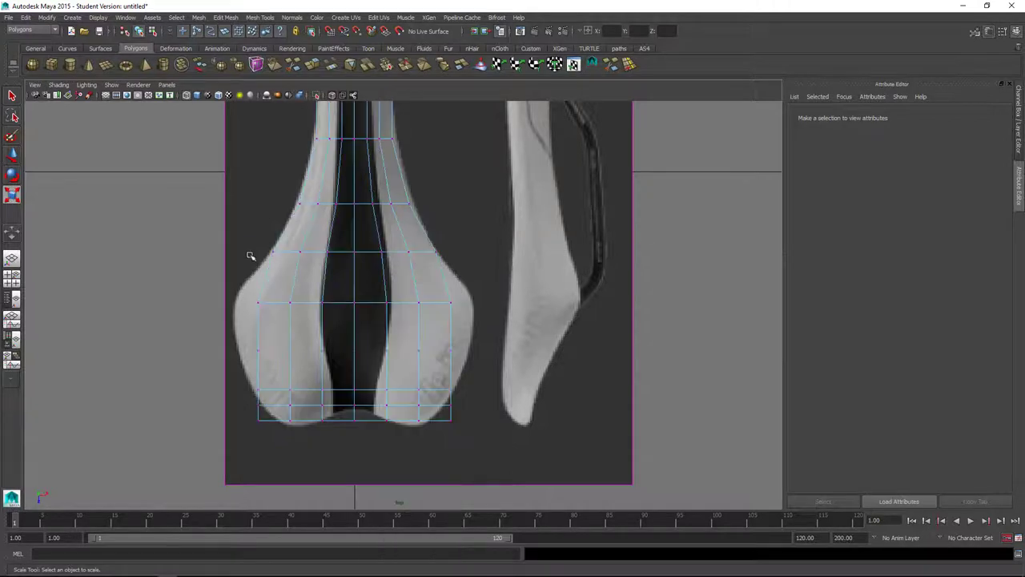
left_click_drag(221, 256, 550, 341)
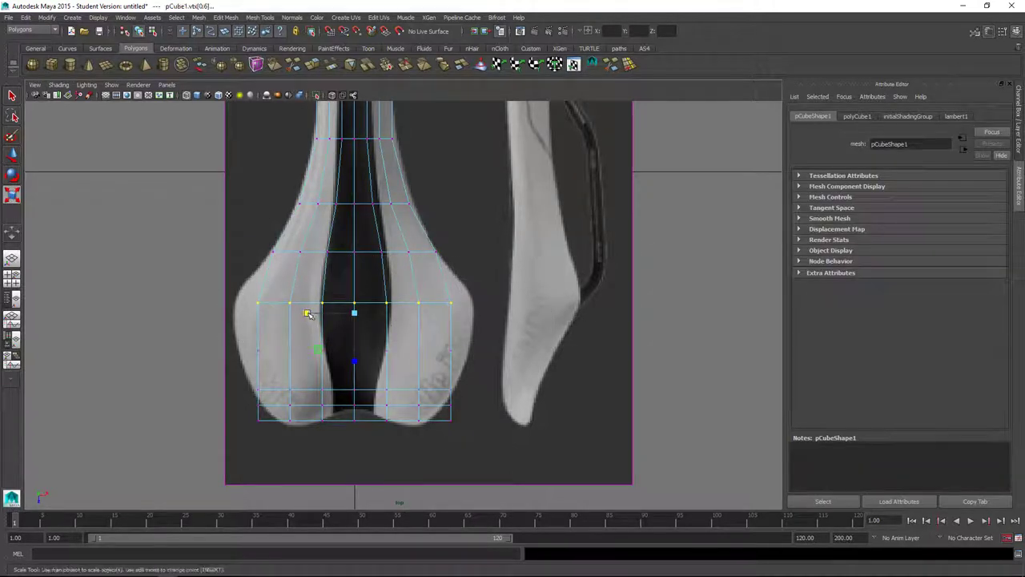
left_click_drag(307, 313, 295, 312)
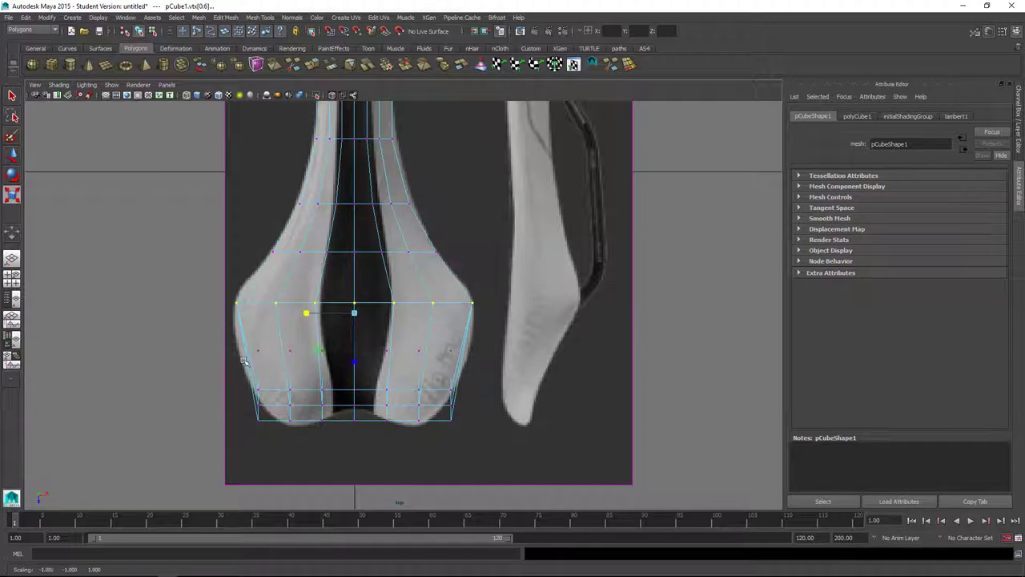
- Select the vertex rows at the saddle's rear end and scale them narrower to match the tapered back of the reference
left_click_drag(240, 332, 558, 352)
key("space")
left_click_drag(446, 330, 521, 334, "alt")
key("space")
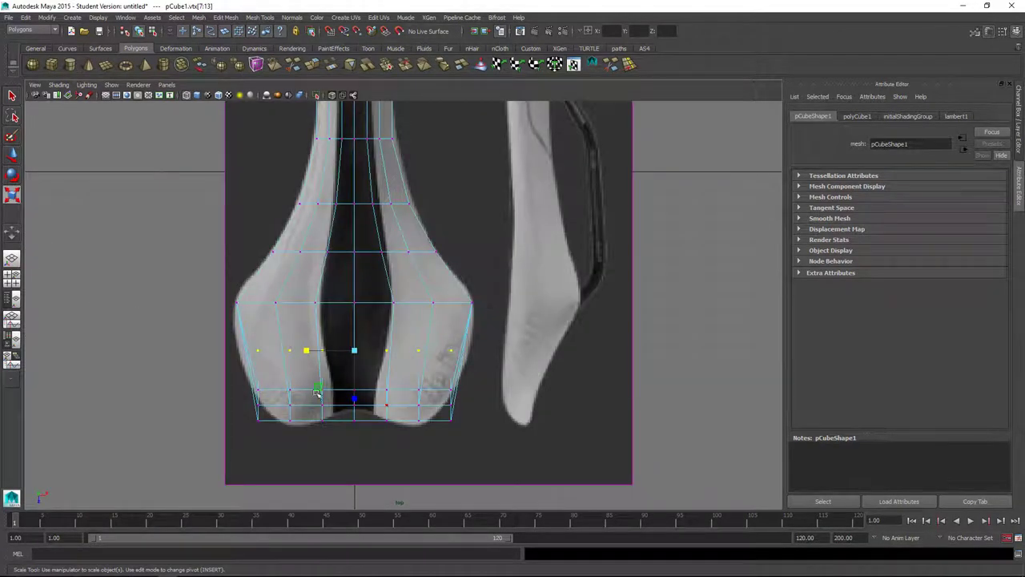
left_click_drag(227, 374, 541, 463)
left_click_drag(307, 403, 316, 405)
left_click(371, 442)
key("ctrl+z")
- Move the centre vertices of the rear end forward to form the notch, and shift their neighbours slightly forward to soften it
left_click(352, 403)
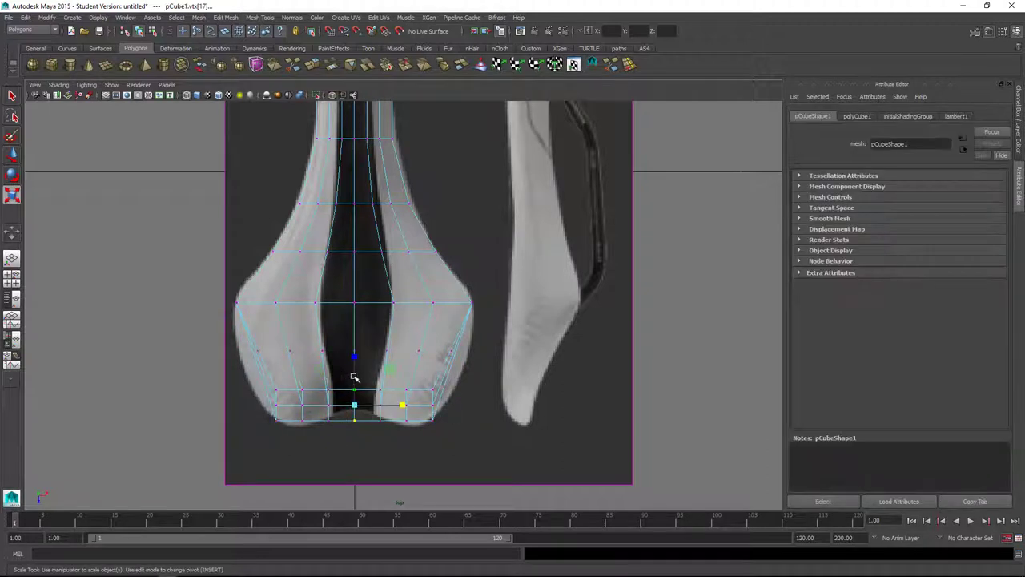
key("w")
mouse_move(352, 424)
left_mouse_down()
mouse_move(355, 440)
mouse_move(346, 436)
left_mouse_up()
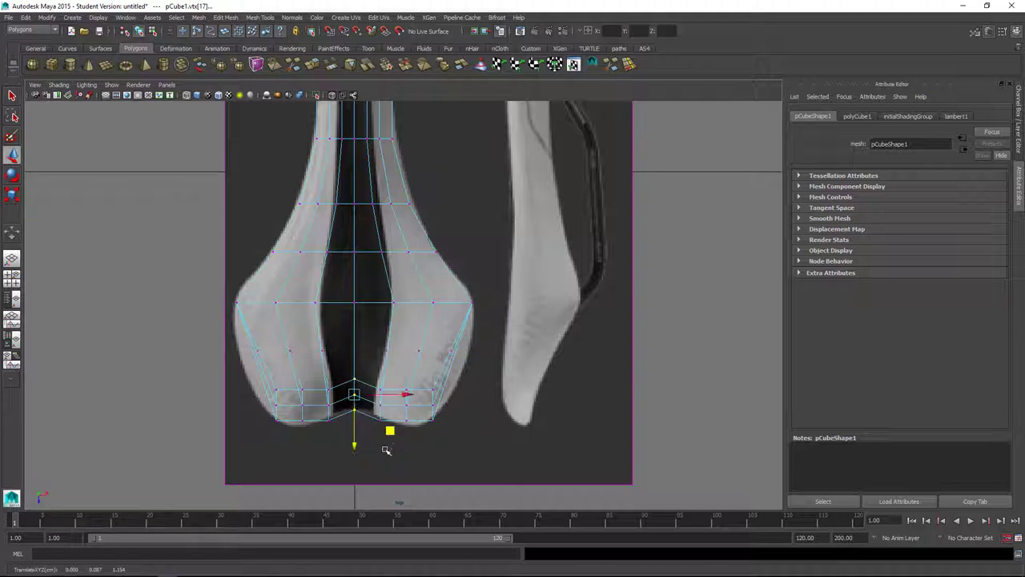
mouse_move(406, 451)
left_mouse_down()
mouse_move(329, 360)
mouse_move(386, 445)
mouse_move(357, 446)
left_mouse_up()
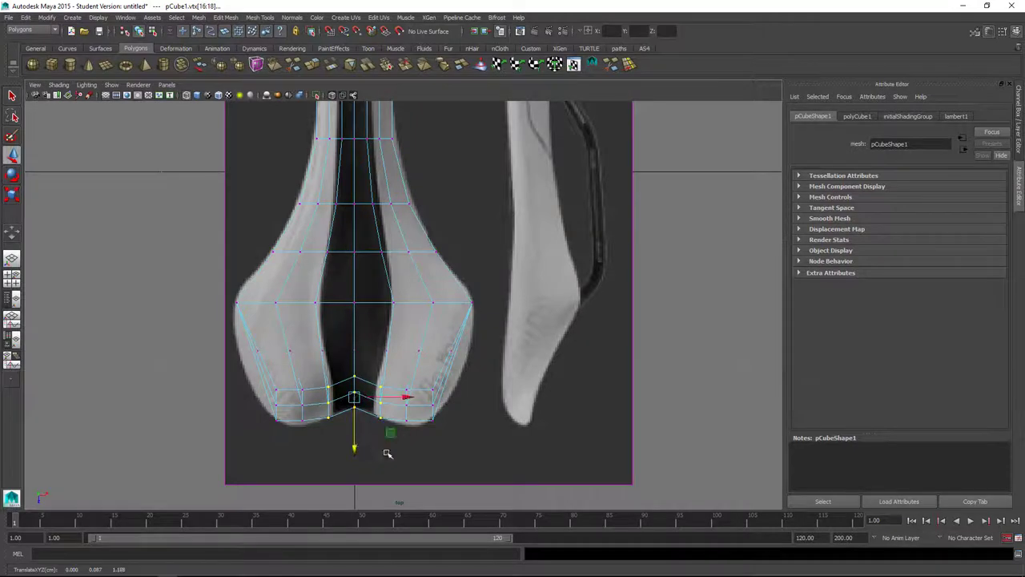
left_click(509, 457)
- Examine the saddle shape from several angles in the perspective view, using wireframe, shaded and smooth preview display
key("space")
left_click_drag(484, 404, 484, 379)
left_click(484, 380)
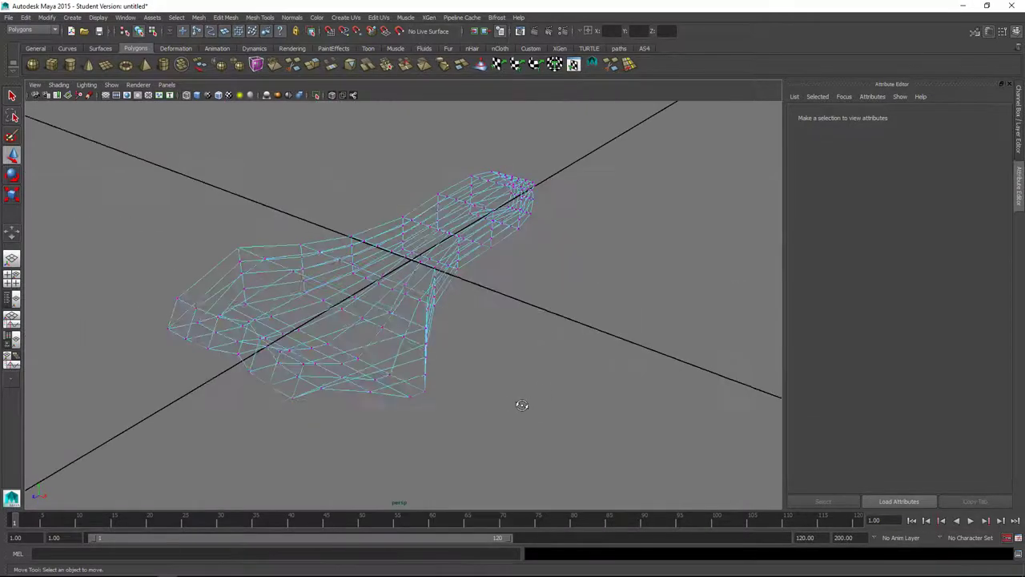
key("5")
mouse_move(576, 350)
left_mouse_down("alt")
mouse_move(539, 331)
mouse_move(555, 313)
mouse_move(593, 317)
mouse_move(595, 350)
mouse_move(492, 368)
mouse_move(451, 357)
mouse_move(547, 352)
left_mouse_up("alt")
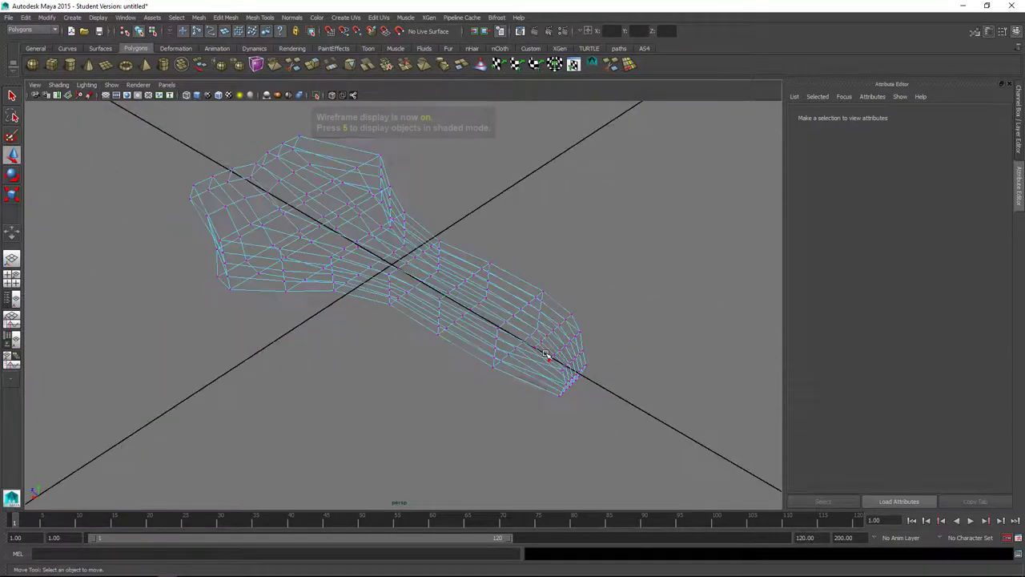
key("4")
key("5")
key("3")
left_click_drag(506, 277, 471, 234, "alt")
key("1")
left_click_drag(514, 313, 587, 239, "alt")
- Select the two outermost vertices of the rear underside row and scale them slightly farther apart
left_click(497, 158)
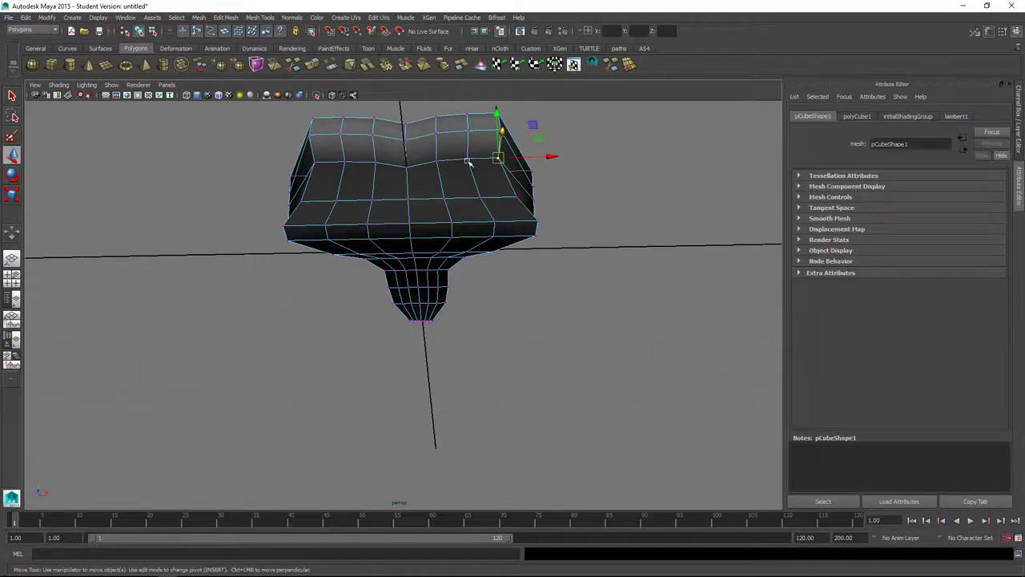
left_click(314, 162, "shift")
key("r")
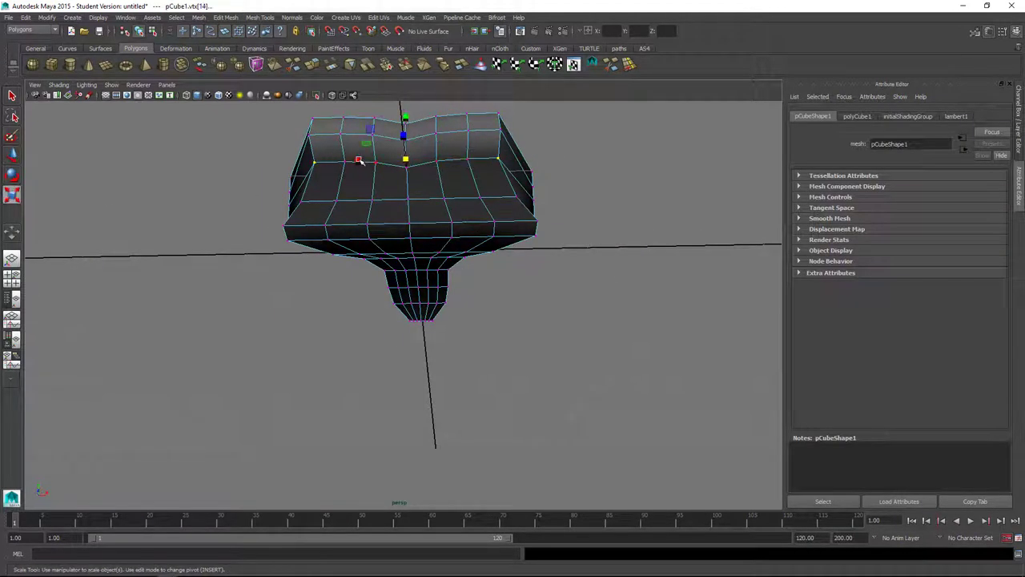
left_click_drag(358, 160, 360, 160)
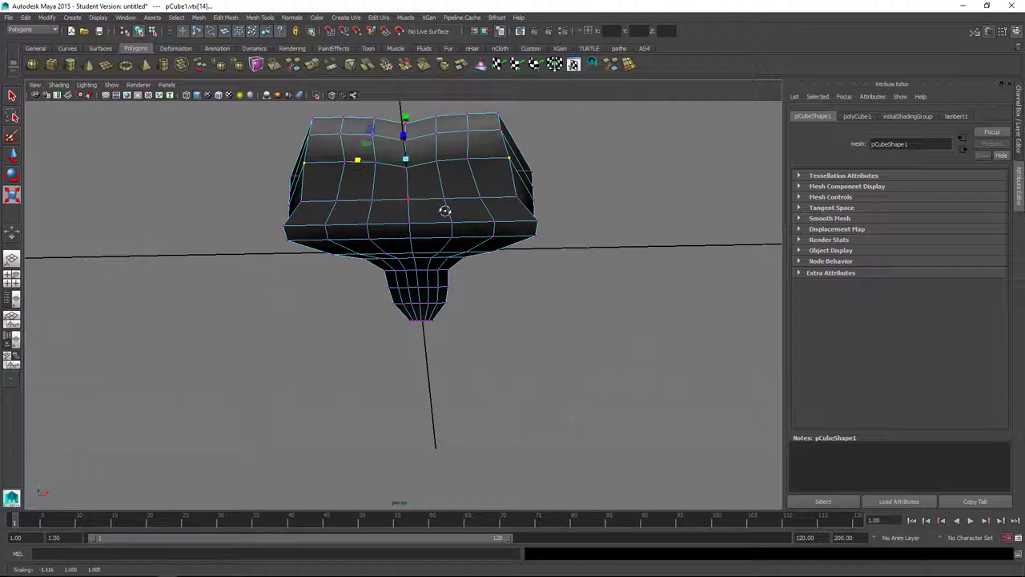
- Slide the upper side edge loop slightly inward over the top surface with the Slide Edge Tool to soften the saddle's rim
left_click_drag(444, 210, 359, 229, "alt")
left_click_drag(336, 272, 362, 282, "alt")
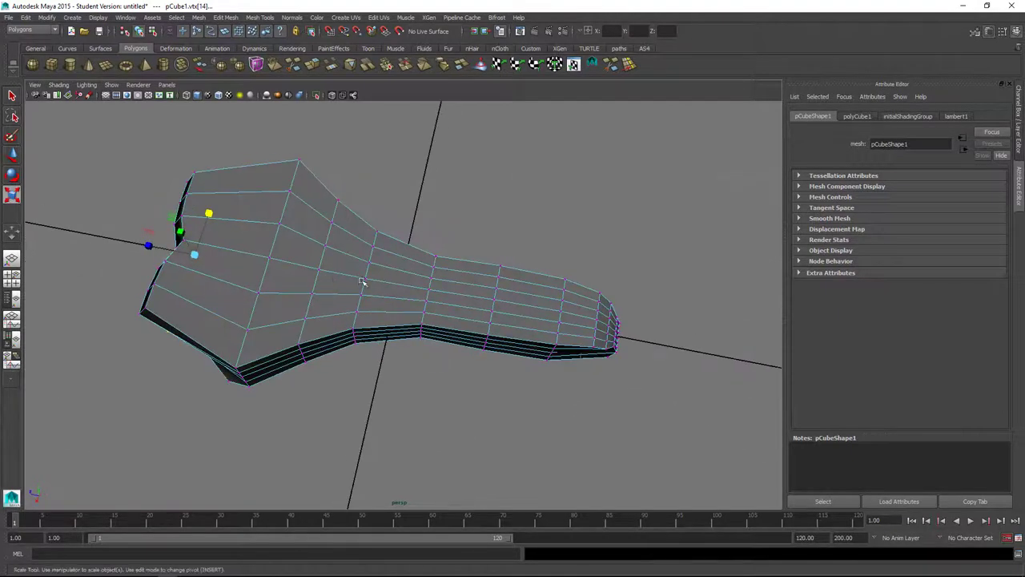
left_click_drag(527, 284, 366, 281, "alt")
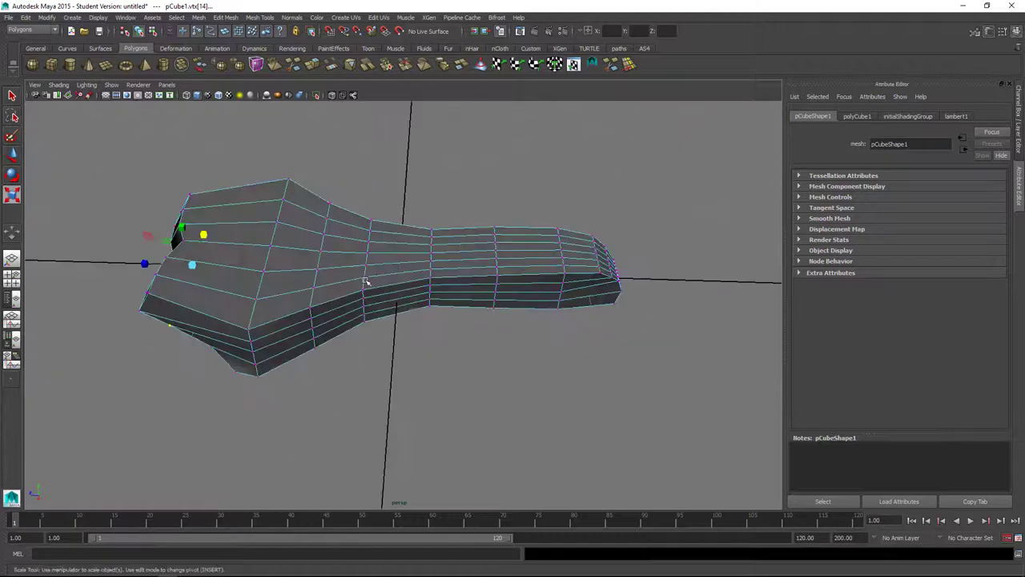
right_click_drag(358, 289, 361, 251)
double_click(350, 294)
left_click_drag(440, 366, 449, 341, "alt")
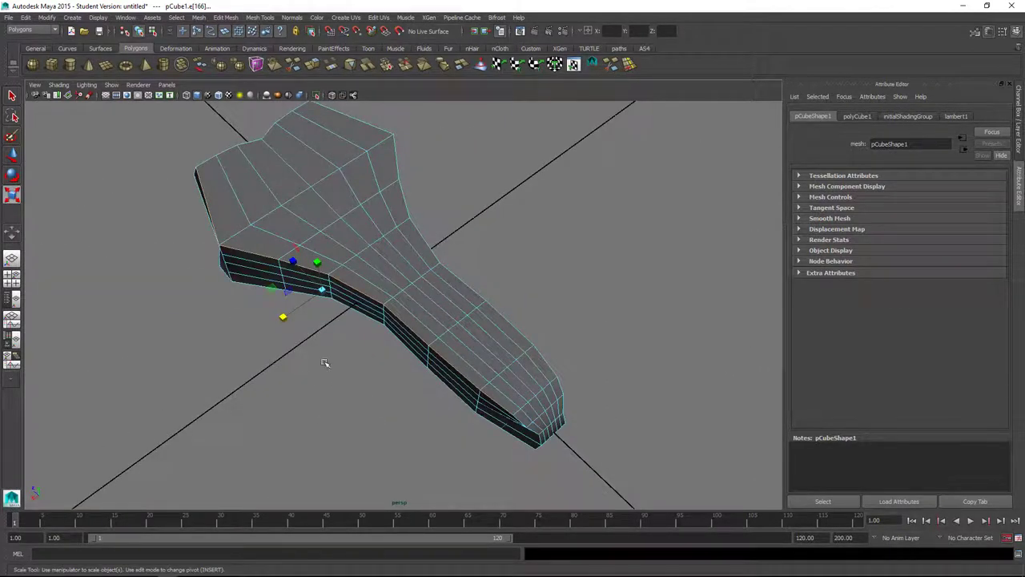
left_click_drag(433, 281, 448, 288, "alt")
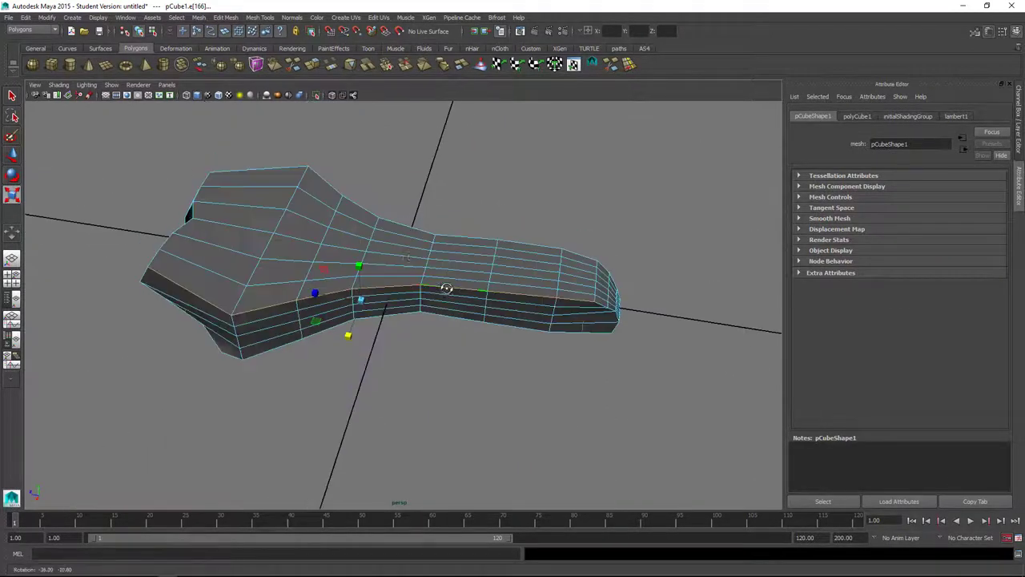
right_click(404, 265, "shift")
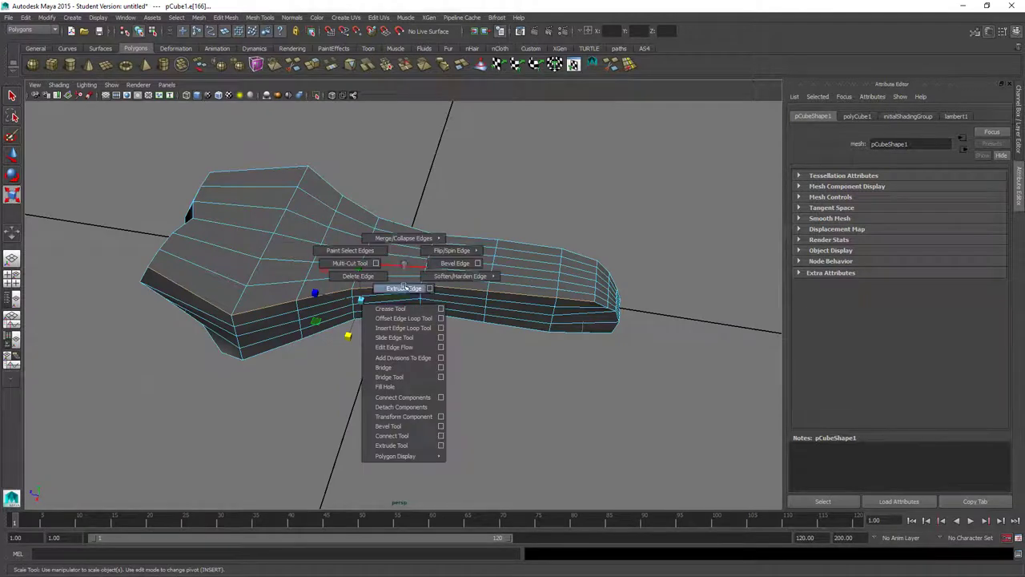
left_click(404, 338)
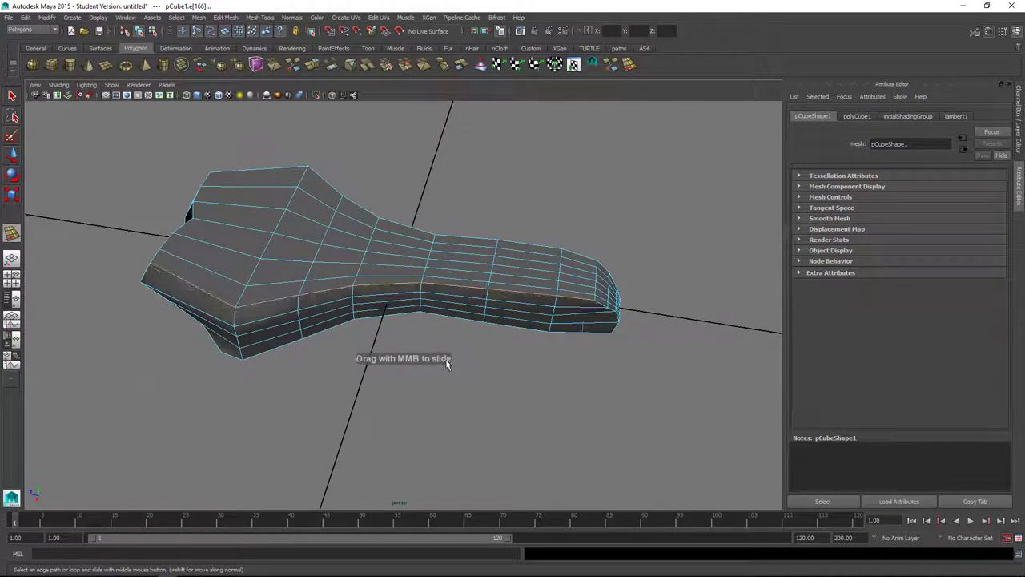
- Slide the lower side edge loop inward along the underside to round off the bottom rim
left_click_drag(441, 377, 405, 295, "alt")
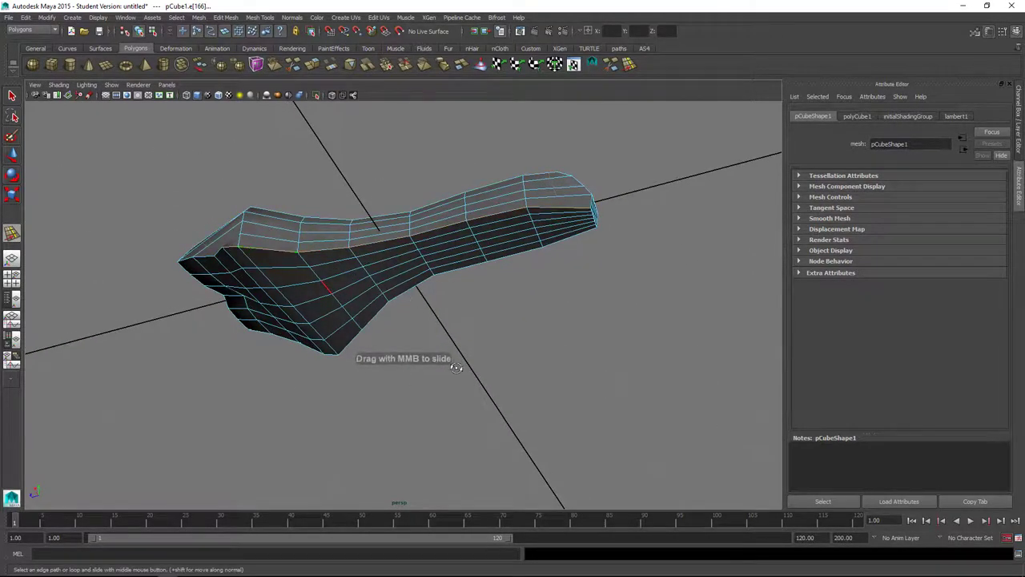
left_click_drag(456, 368, 487, 387, "alt")
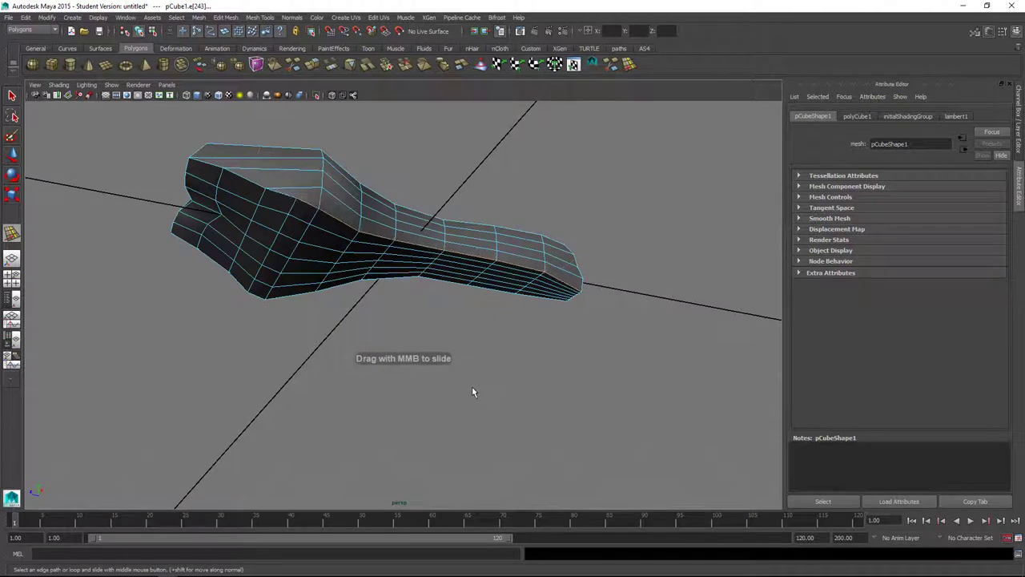
left_click_drag(387, 416, 336, 430, "alt")
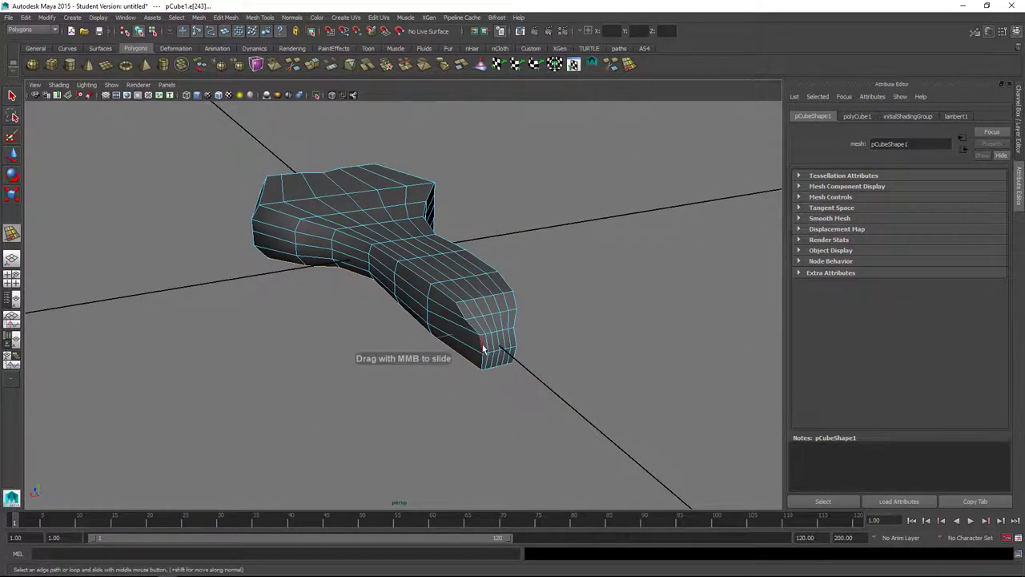
- Slide the outermost vertical edge path near the nose backward along the saddle's side with the Slide Edge Tool
left_click_drag(526, 415, 533, 423, "alt")
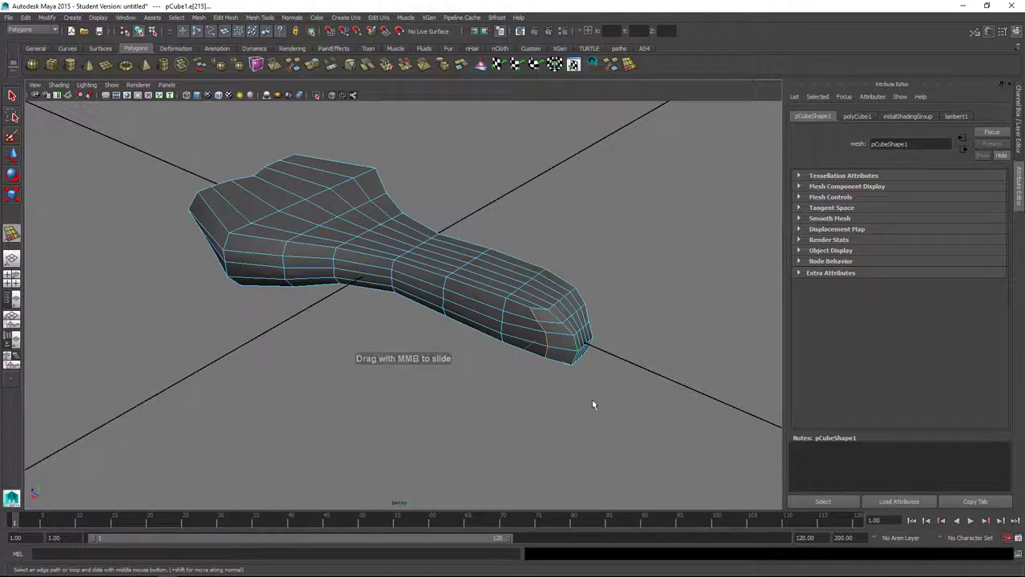
left_click(573, 336)
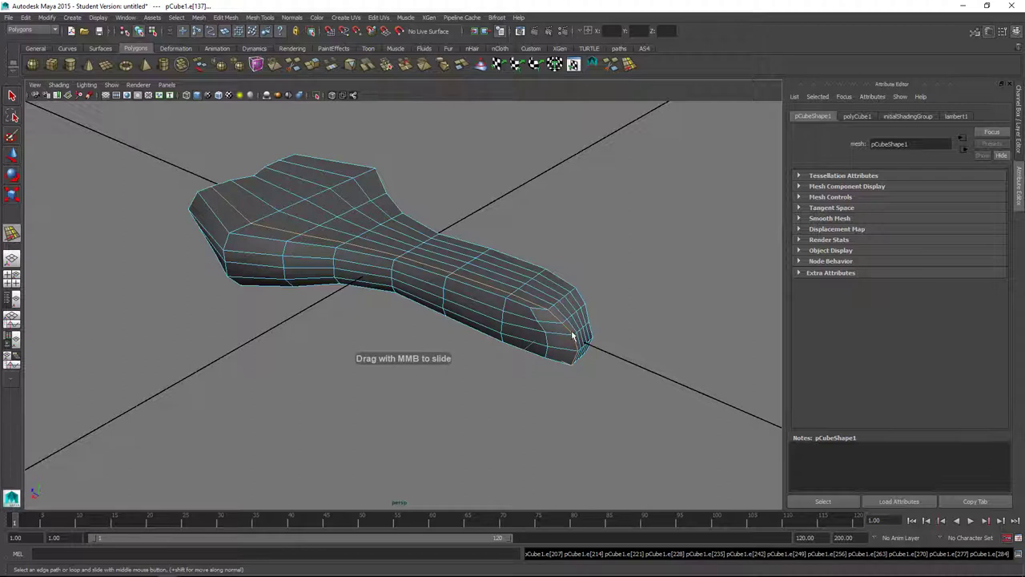
left_click(554, 317)
left_click_drag(601, 361, 573, 261, "alt")
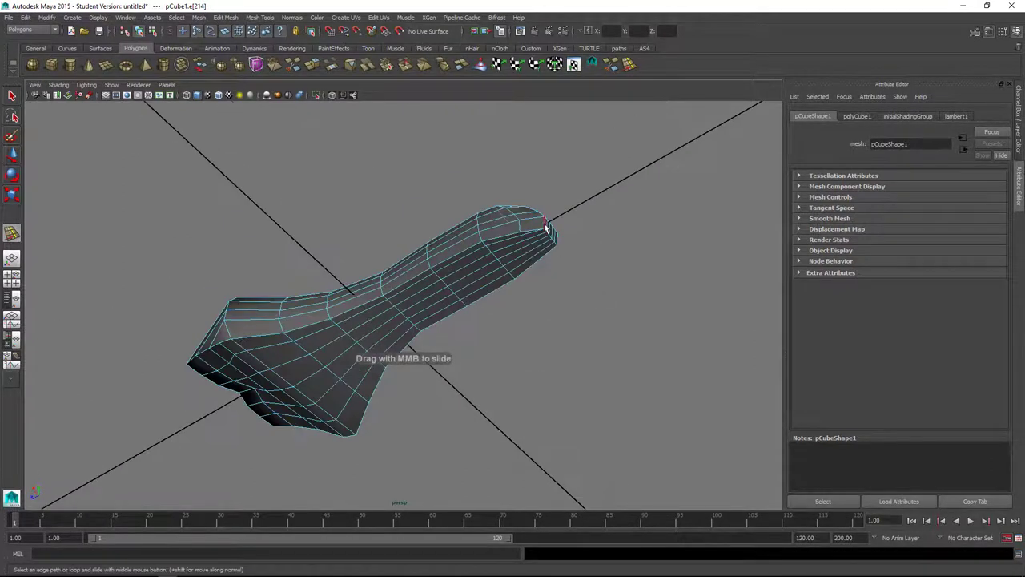
left_click_drag(599, 386, 595, 393, "alt")
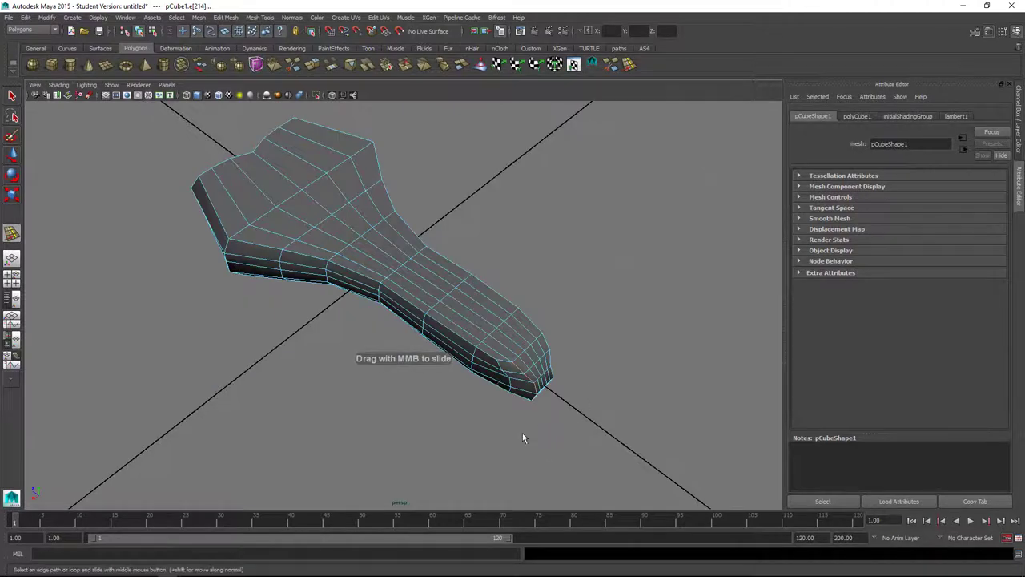
middle_click_drag(522, 433, 453, 364, "alt")
right_click_drag(453, 365, 705, 362, "alt")
middle_click_drag(704, 362, 643, 363, "alt")
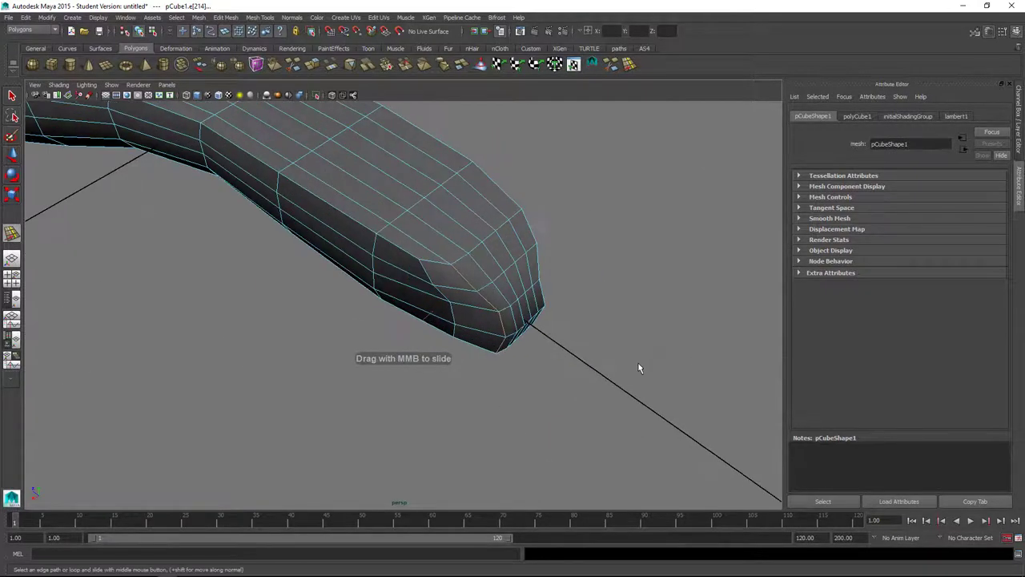
left_click_drag(515, 361, 507, 288, "alt")
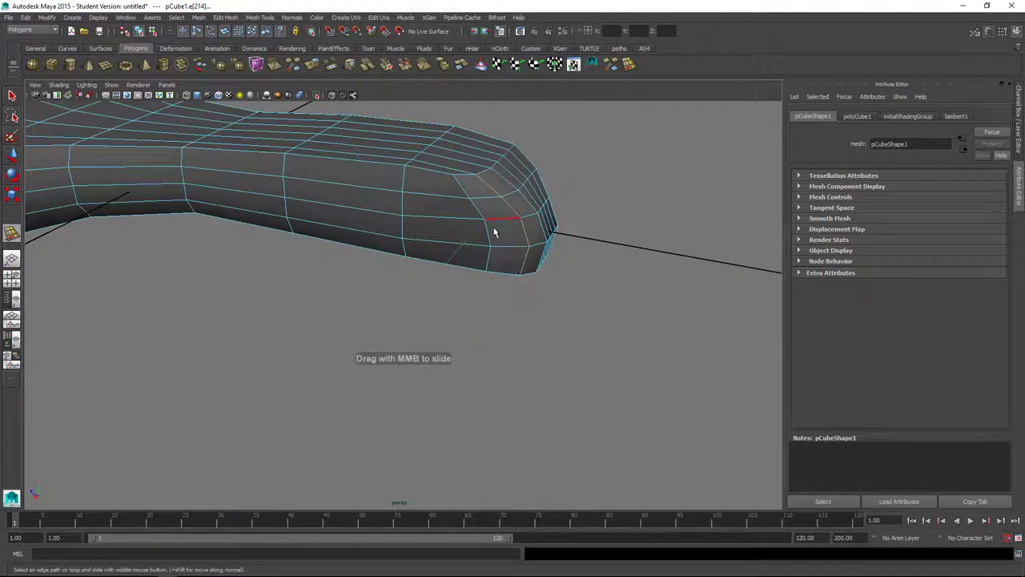
middle_click_drag(512, 301, 492, 300)
left_click(469, 193)
left_click(478, 259, "shift")
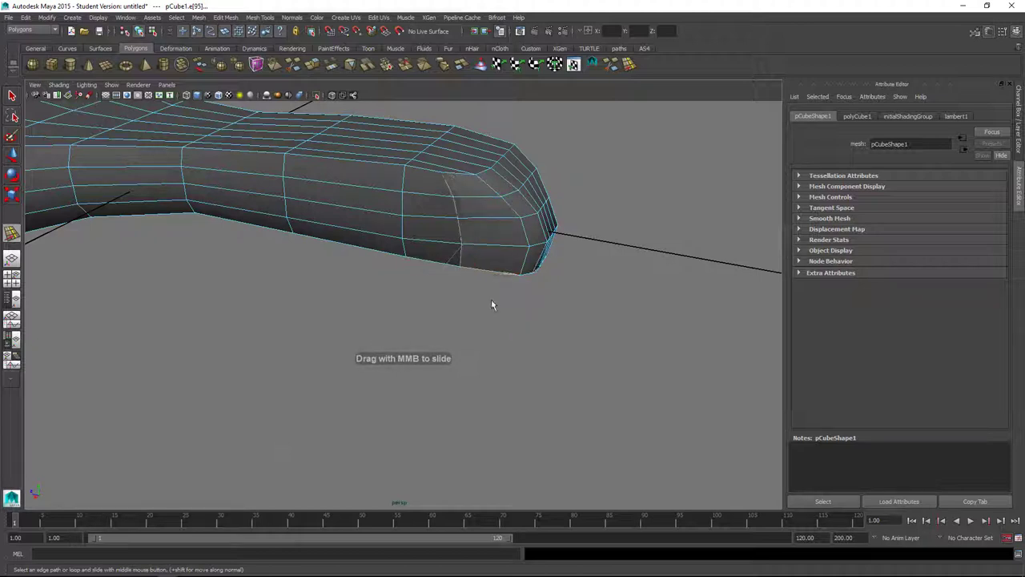
- Slide the neighbouring vertical edge paths around the nose tip toward the side to round its front corner
left_click(528, 251)
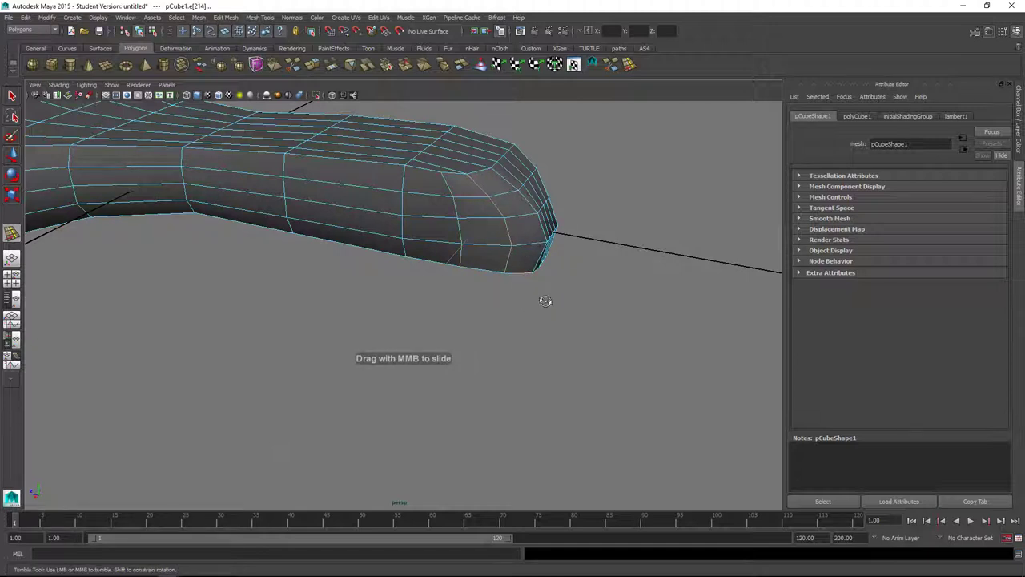
left_click_drag(545, 297, 472, 244, "alt")
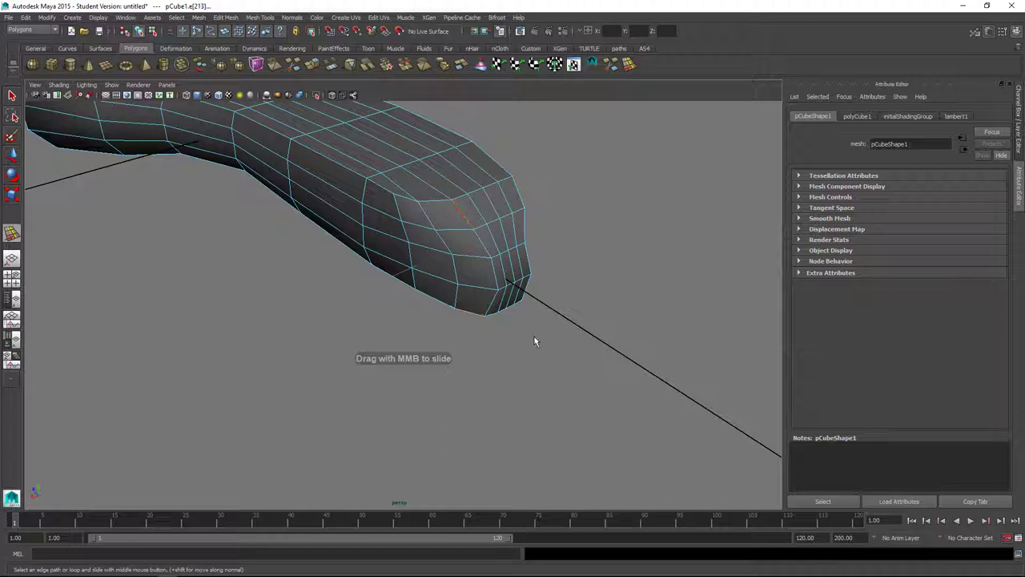
left_click(490, 233)
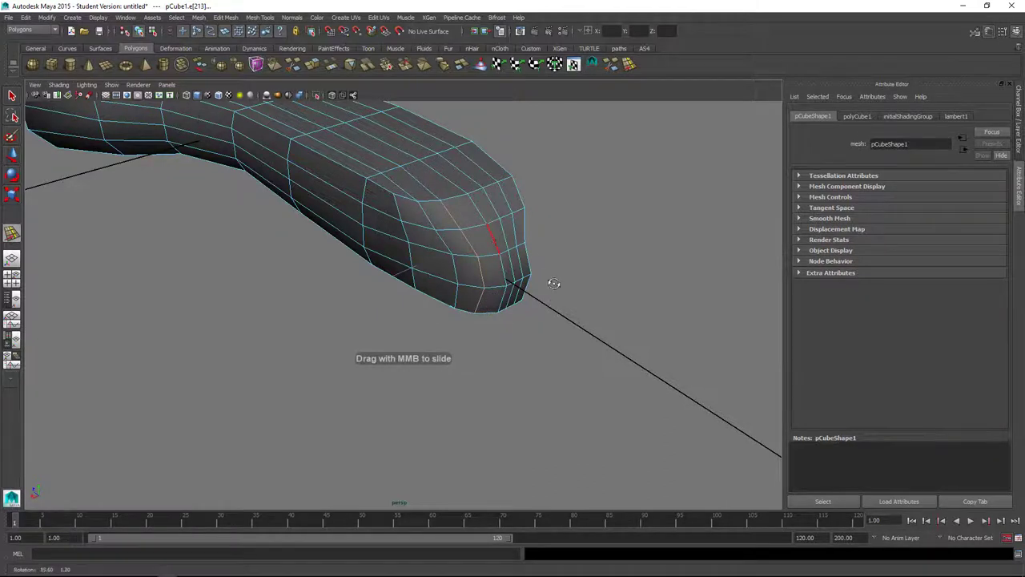
left_click_drag(554, 283, 447, 250, "alt")
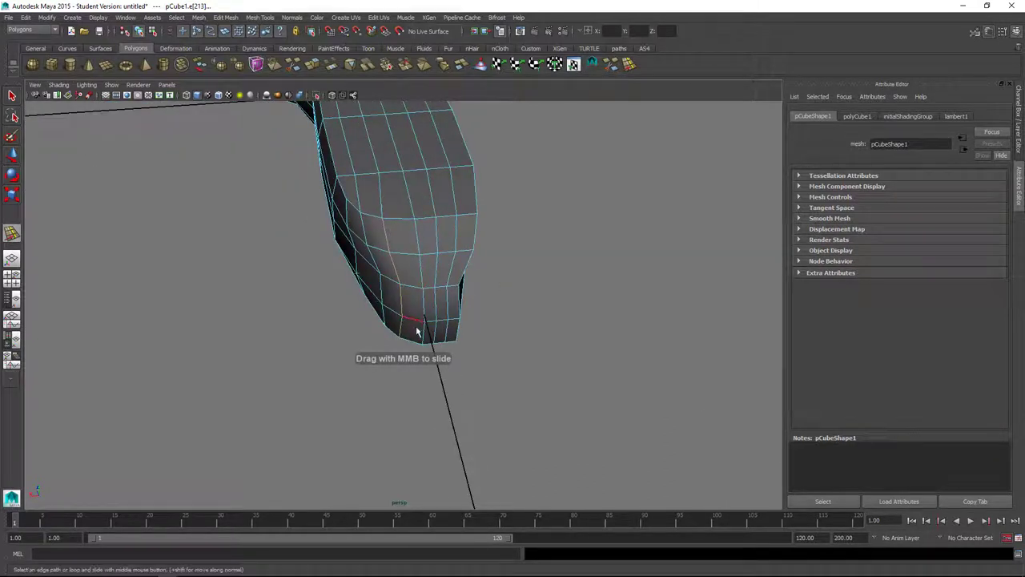
left_click_drag(547, 352, 570, 271, "alt")
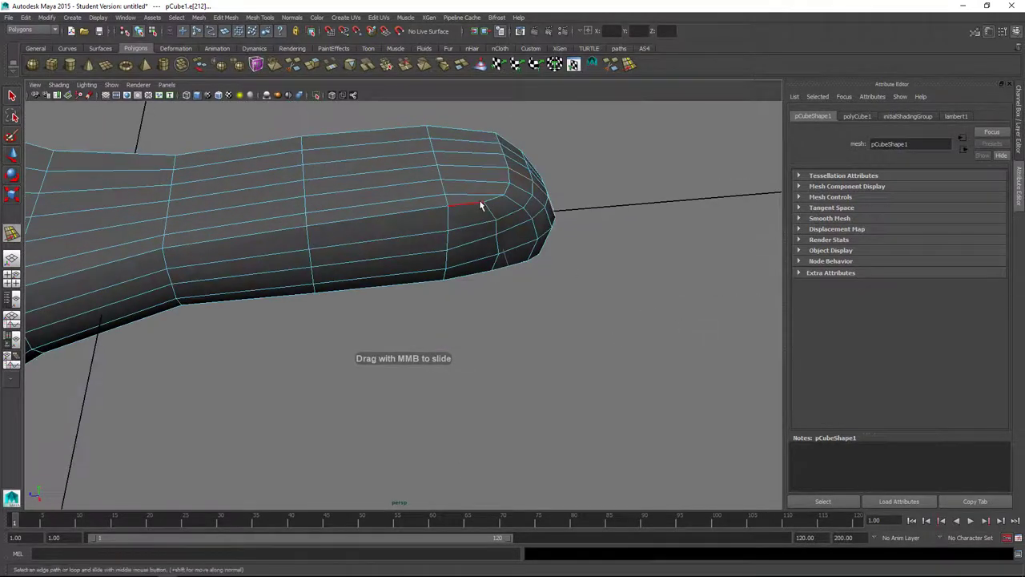
- Slide the edges along the top front rim of the nose so they follow a rounder curve
middle_click_drag(595, 291, 616, 289)
left_click_drag(684, 288, 451, 217, "alt")
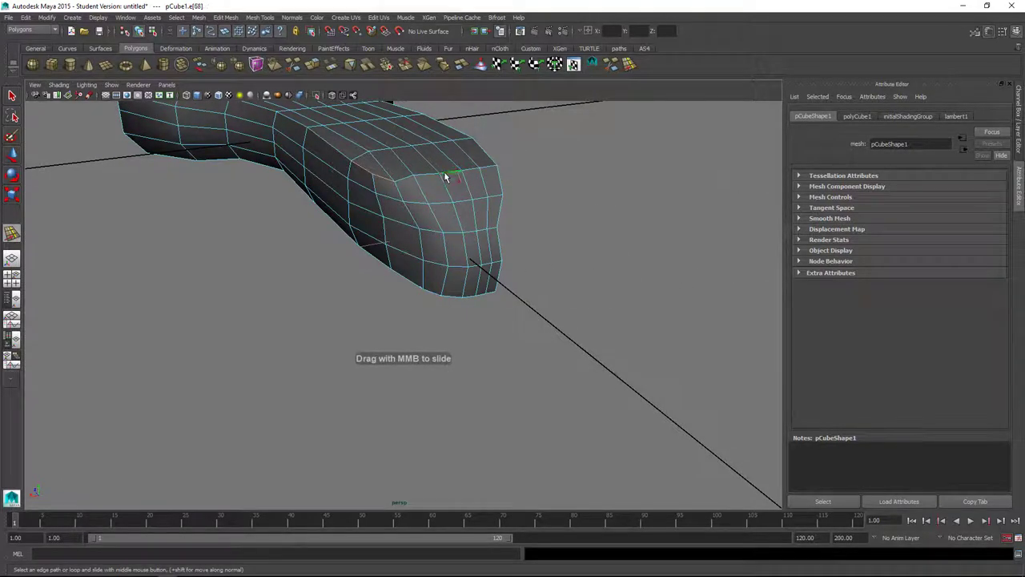
middle_click_drag(443, 203, 463, 206)
left_click_drag(521, 231, 588, 293, "alt")
right_click_drag(391, 298, 304, 302, "alt")
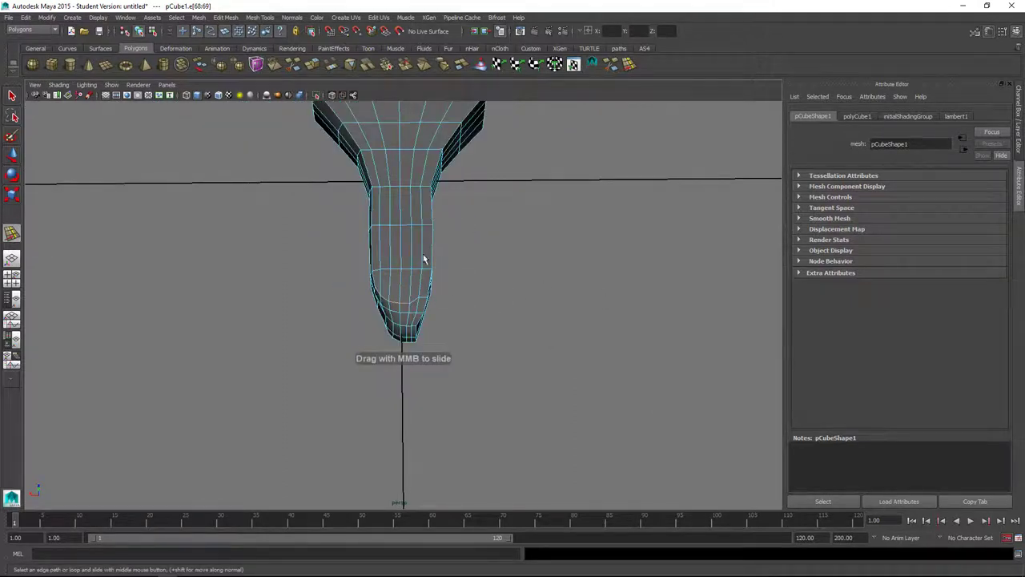
left_click_drag(432, 318, 457, 368, "alt")
key("space")
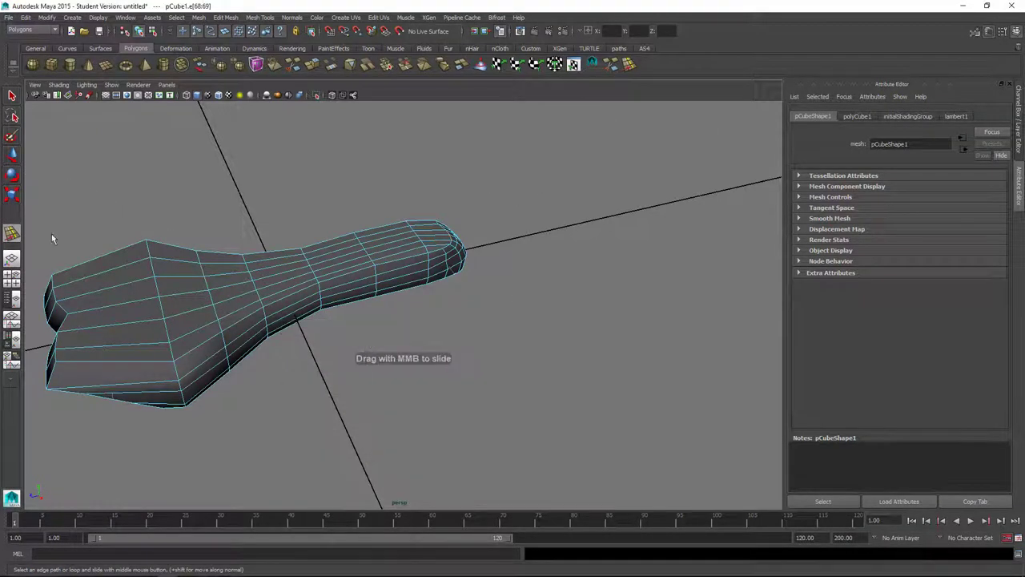
left_click_drag(185, 331, 335, 352, "alt")
key("space")
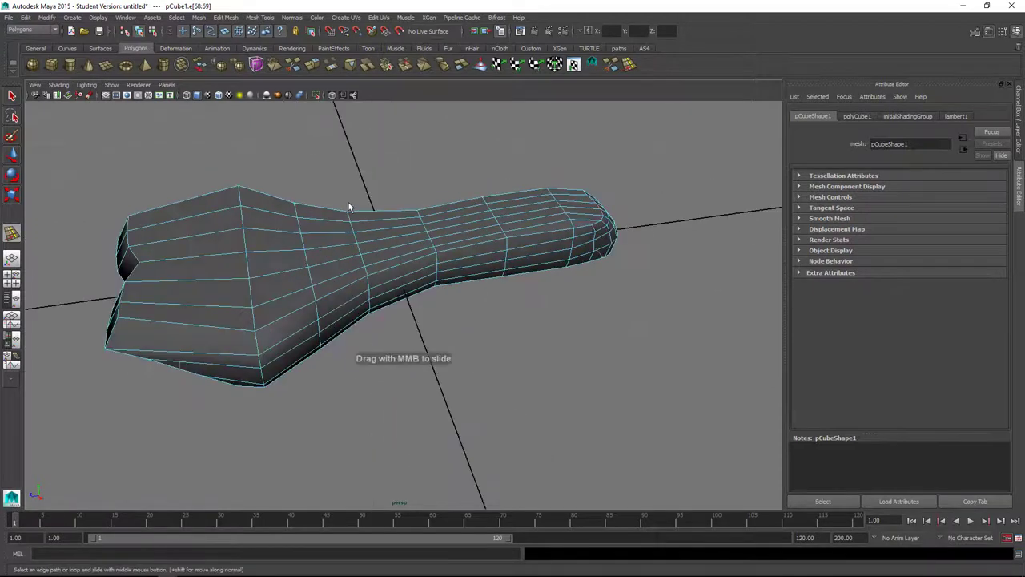
- Cut new edges across the side wall at the saddle's wide rear with the Multi-Cut Tool
left_click(260, 17)
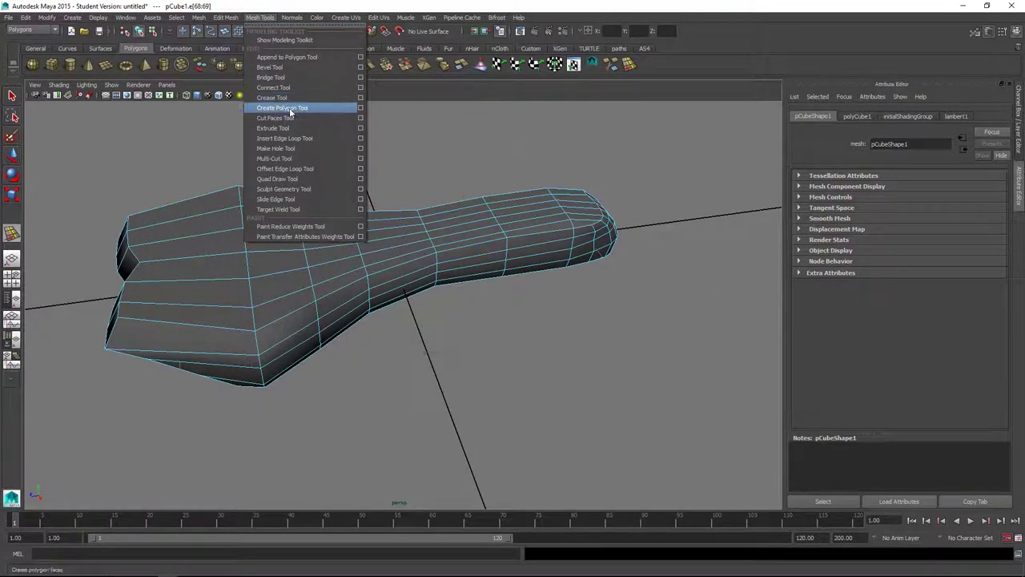
left_click(277, 158)
left_click_drag(460, 378, 436, 290, "alt")
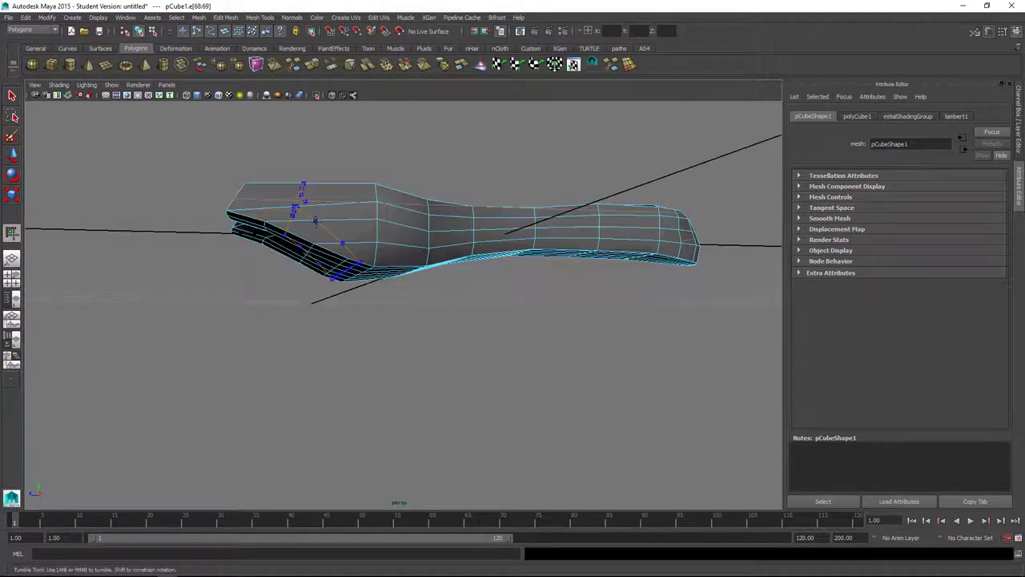
mouse_move(326, 256)
left_mouse_down("alt")
mouse_move(312, 314)
mouse_move(343, 264)
left_mouse_up("alt")
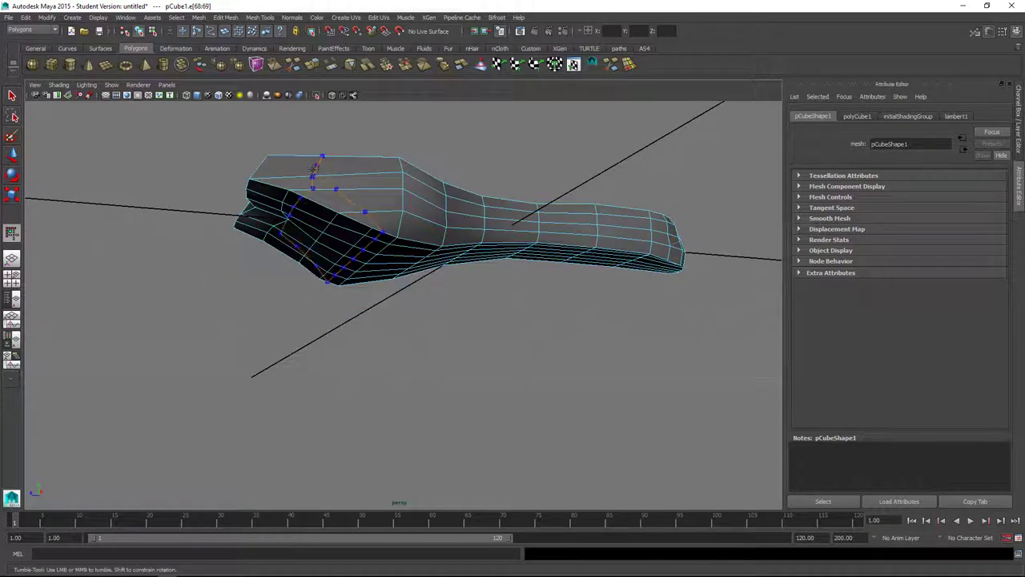
left_click(325, 167, "ctrl")
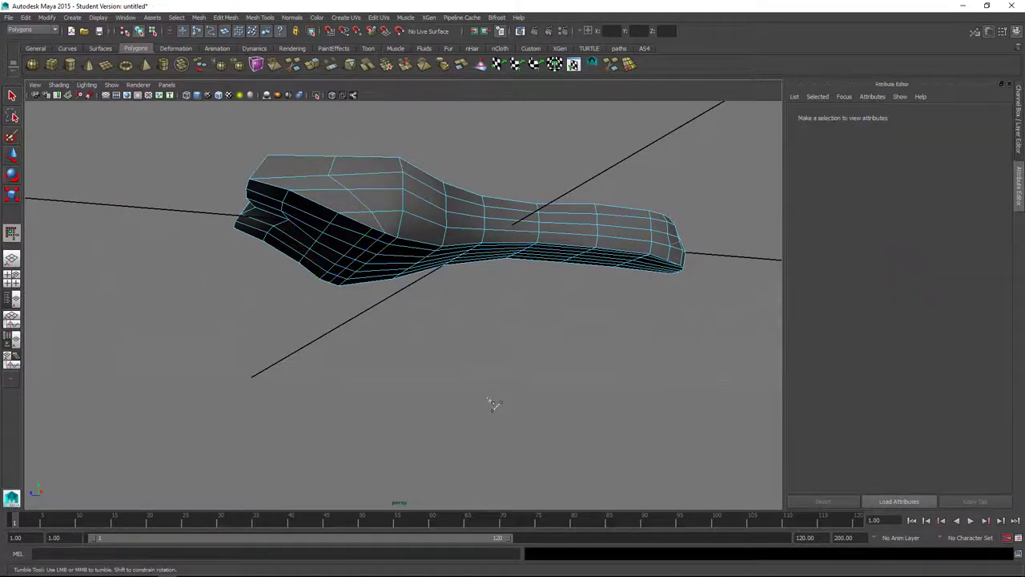
left_click_drag(490, 312, 402, 254, "alt")
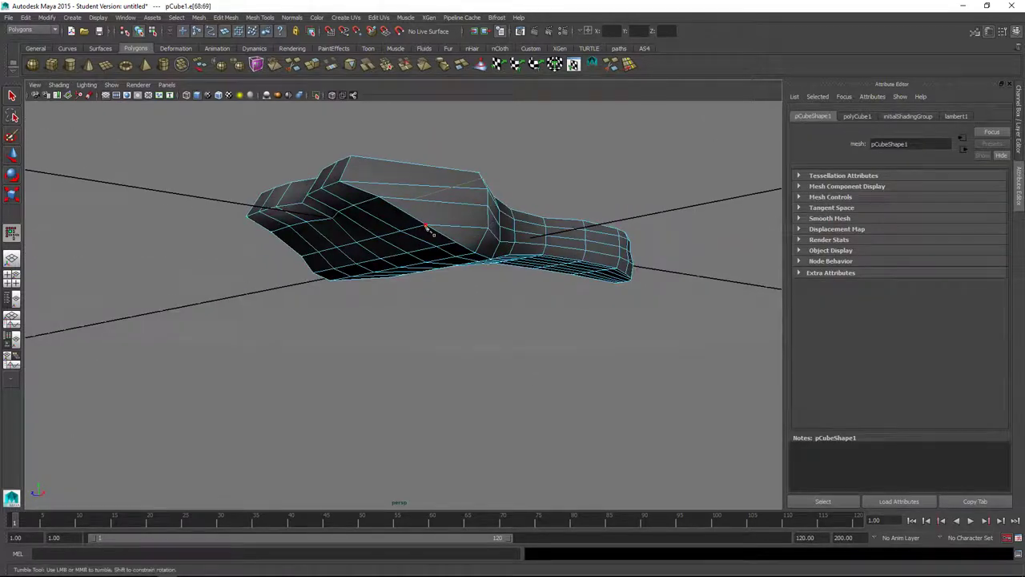
left_click(425, 226)
left_click_drag(437, 339, 391, 248, "alt")
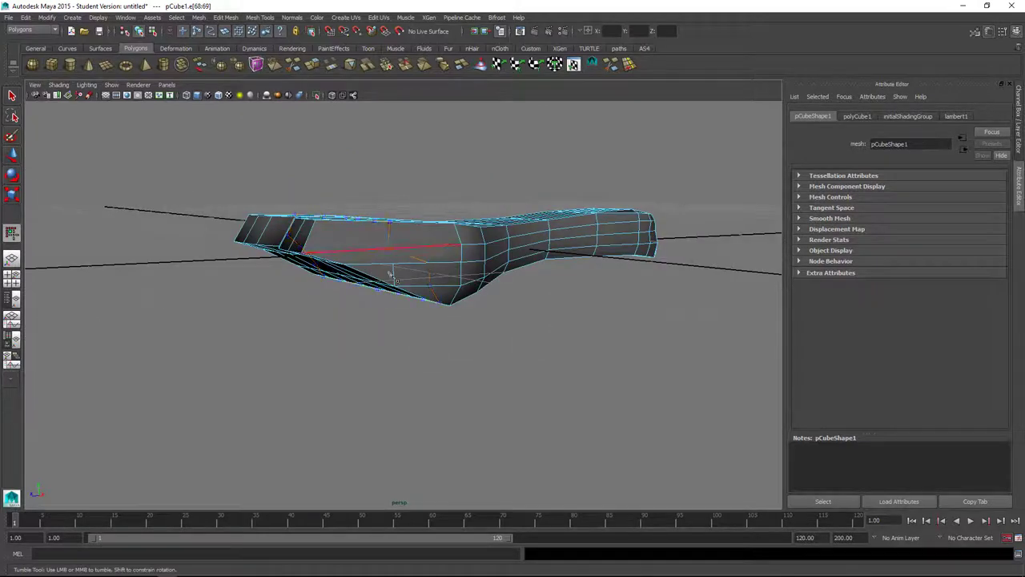
left_click_drag(435, 292, 367, 328, "alt")
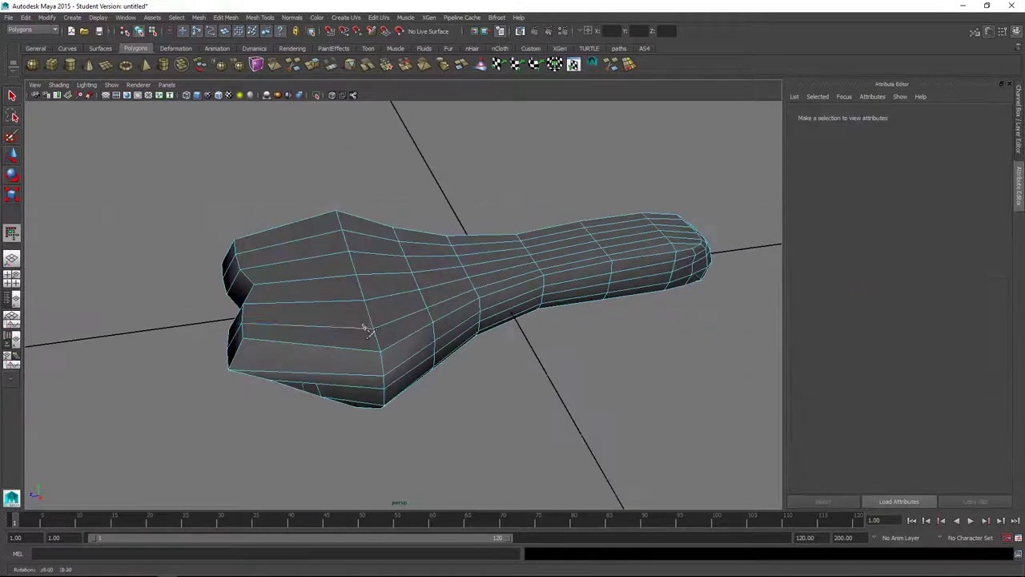
- Cut a line of edges from the rear side wall across the top surface to the saddle's centre line
left_click(317, 385)
left_click(316, 374)
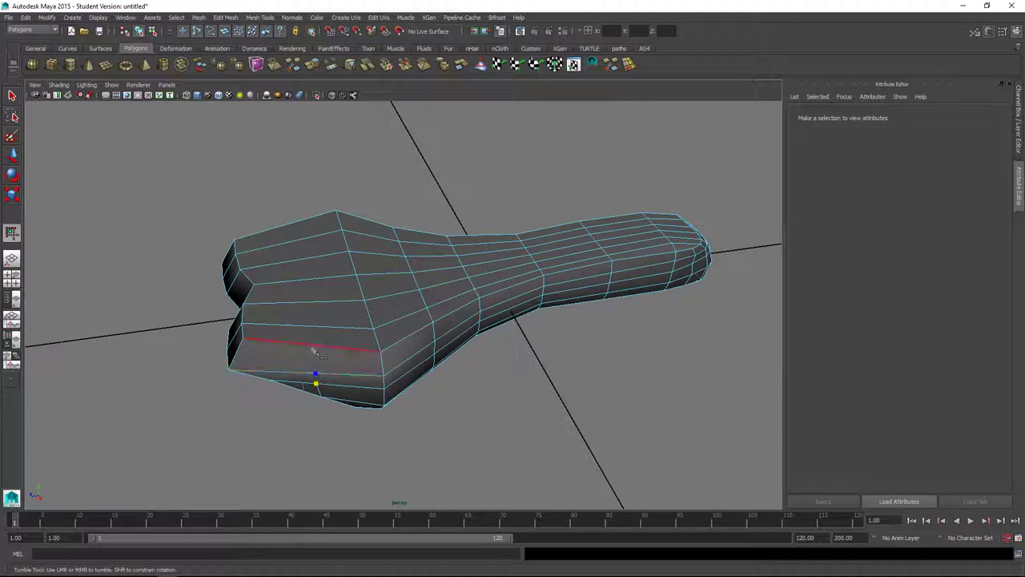
left_click(312, 344)
left_click(313, 327)
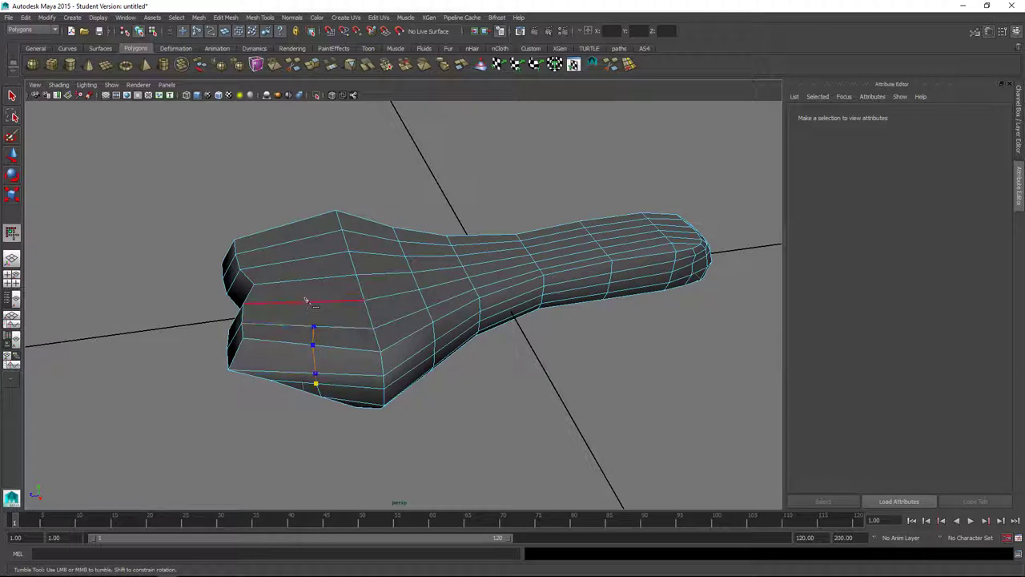
left_click(311, 301)
key("Return")
- Select all faces of the saddle's unrounded half in the front view and delete them
left_click_drag(529, 421, 565, 348, "alt")
left_click_drag(602, 385, 406, 378, "alt")
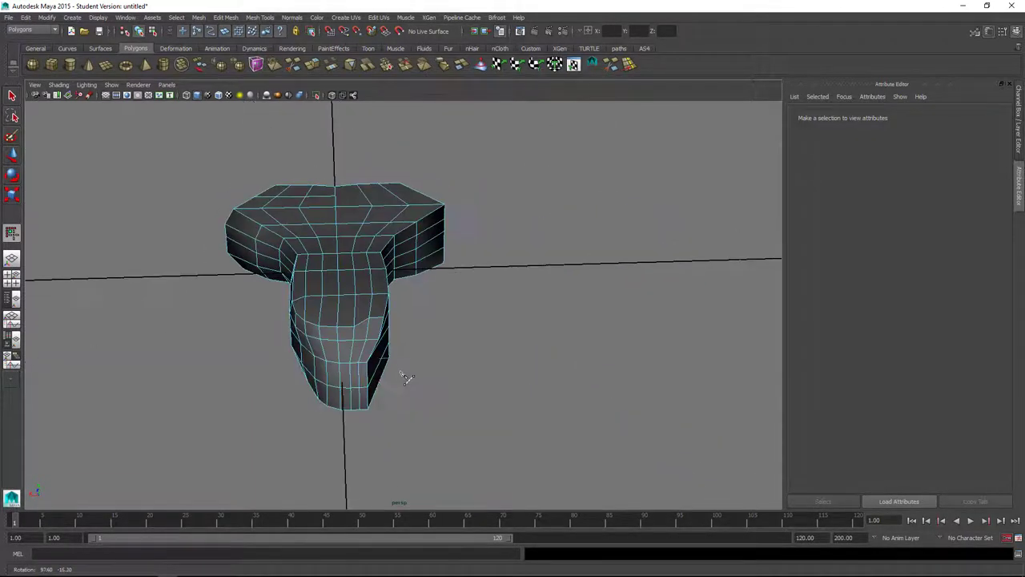
right_click_drag(362, 317, 364, 339)
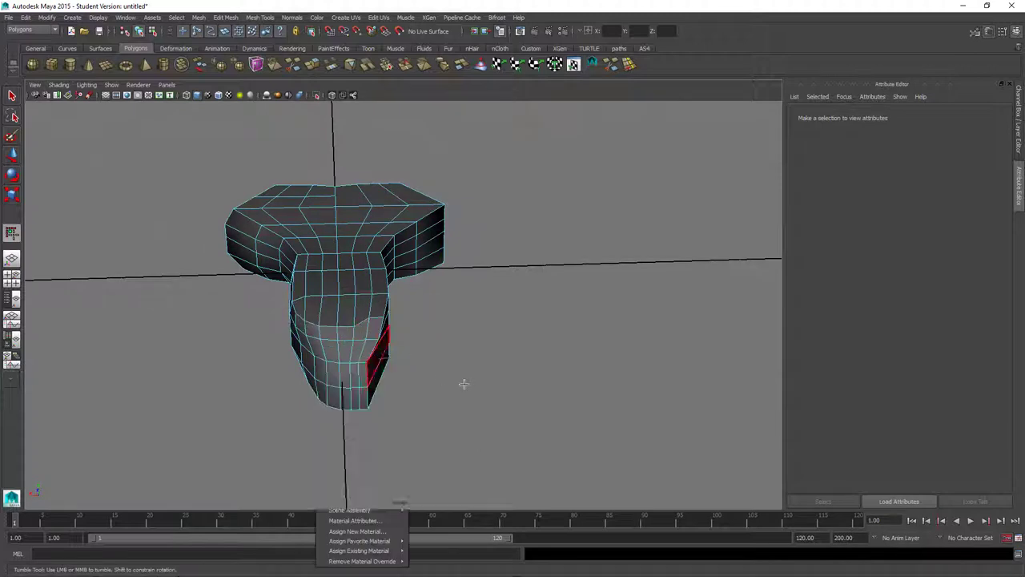
key("space")
left_click_drag(454, 358, 453, 373)
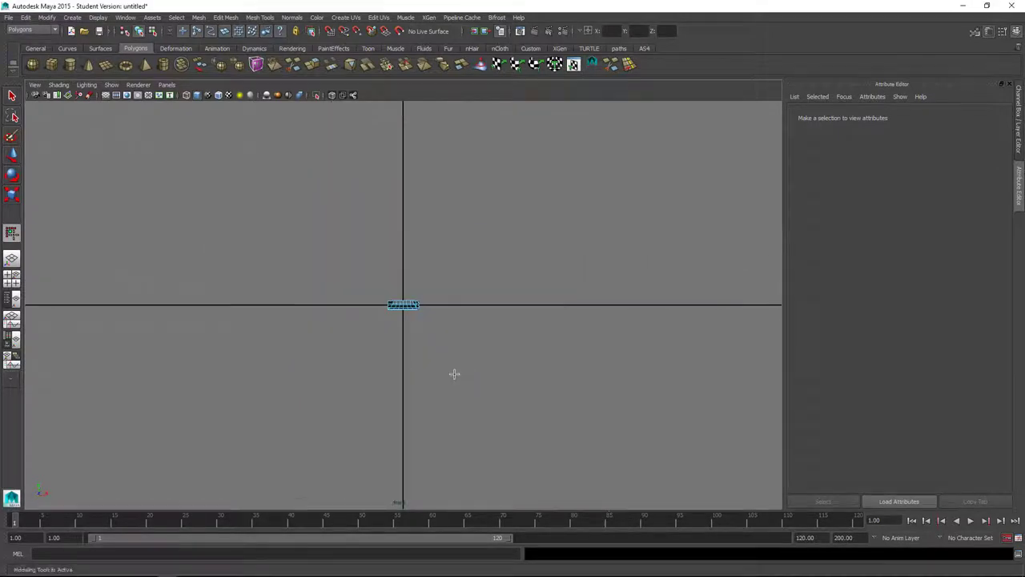
scroll(452, 375, "up", 8)
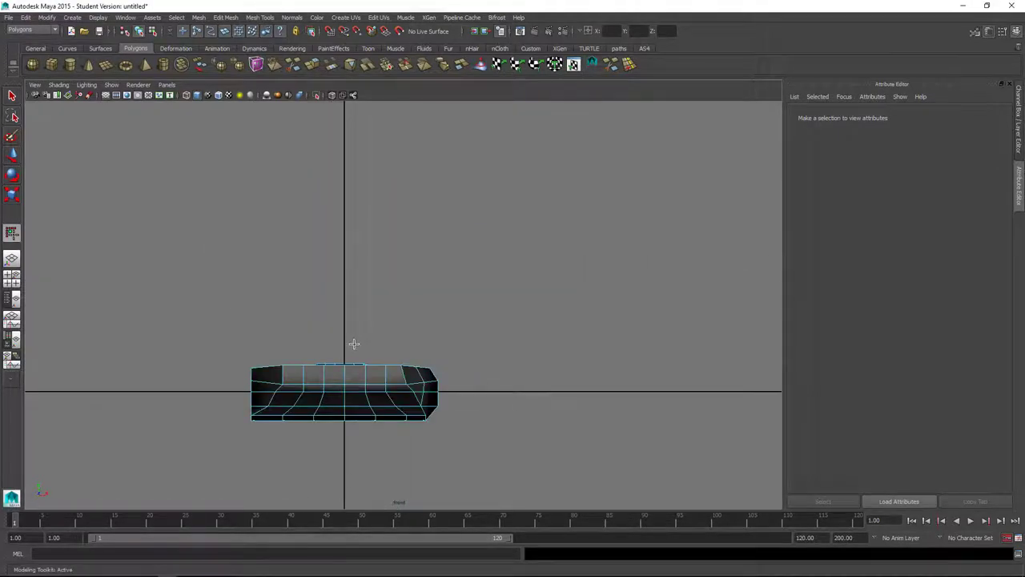
left_click_drag(238, 439, 343, 340)
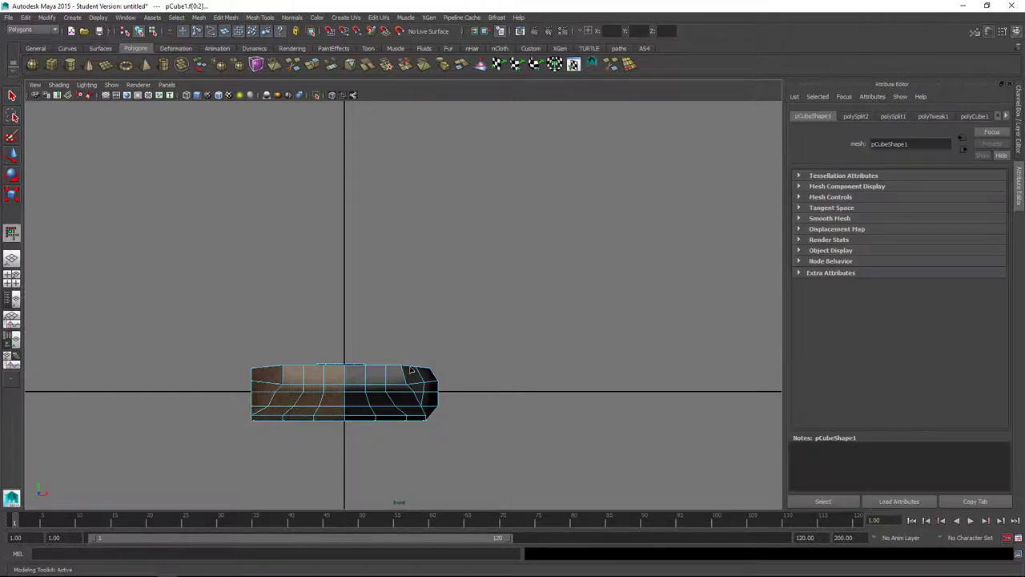
key("space")
left_click_drag(435, 338, 440, 309)
left_click_drag(549, 348, 544, 350, "alt")
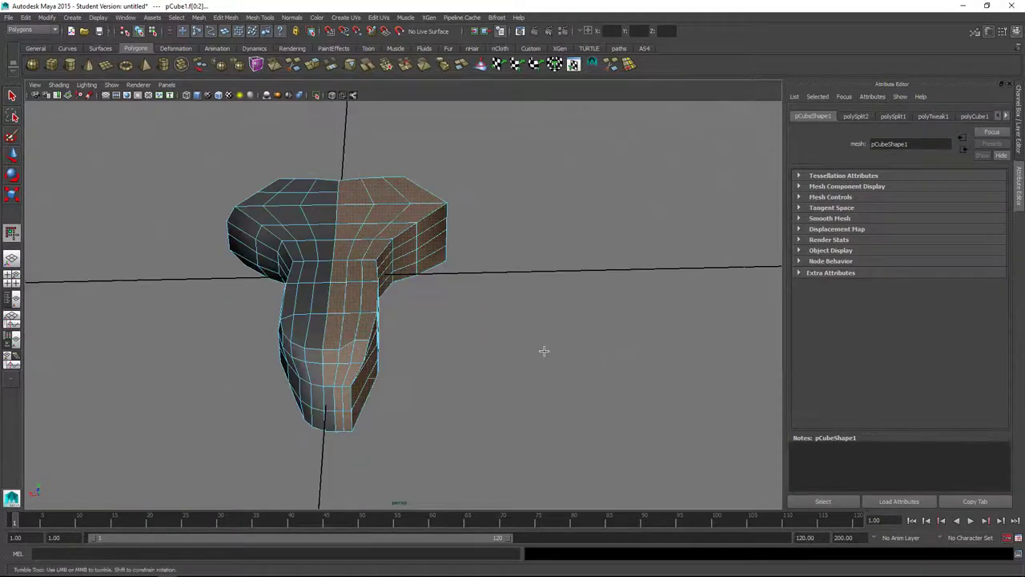
key("Delete")
left_click_drag(432, 339, 425, 333, "alt")
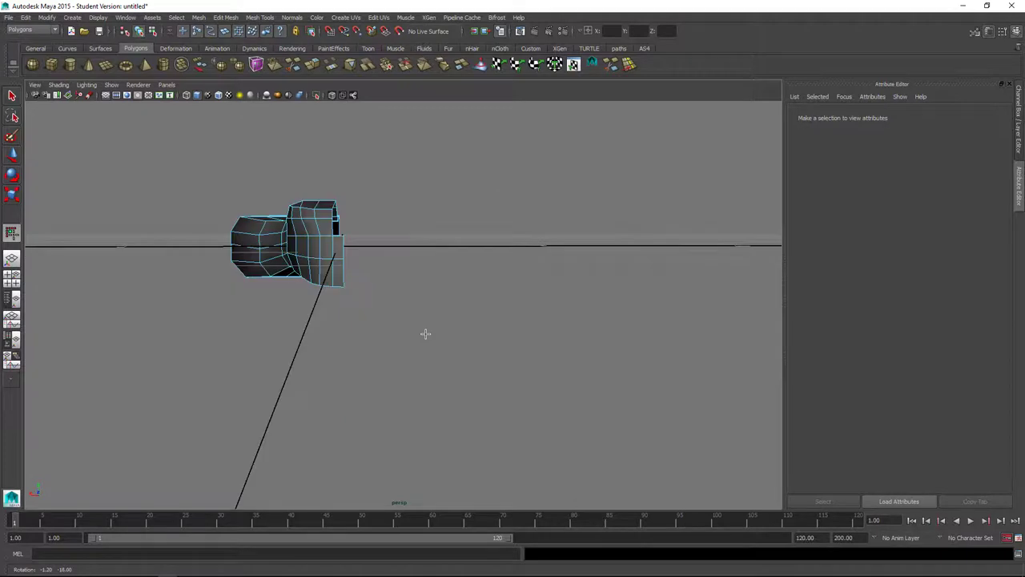
- Select the open border edges along the half saddle's centre cut and convert the selection to vertices
left_click(339, 240)
left_click_drag(339, 240, 408, 324, "alt")
left_click(409, 324)
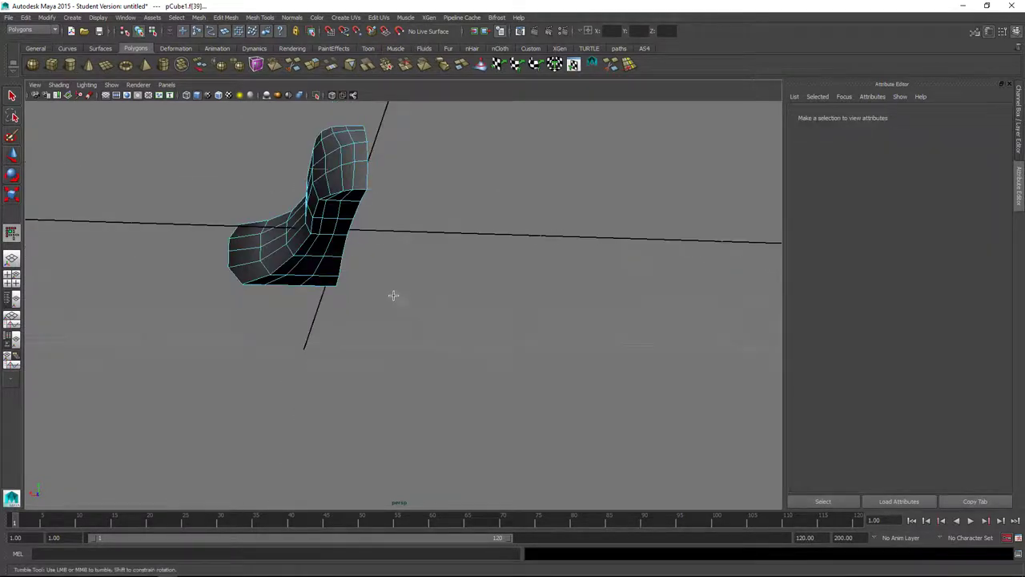
left_click_drag(419, 283, 391, 301, "alt")
key("1")
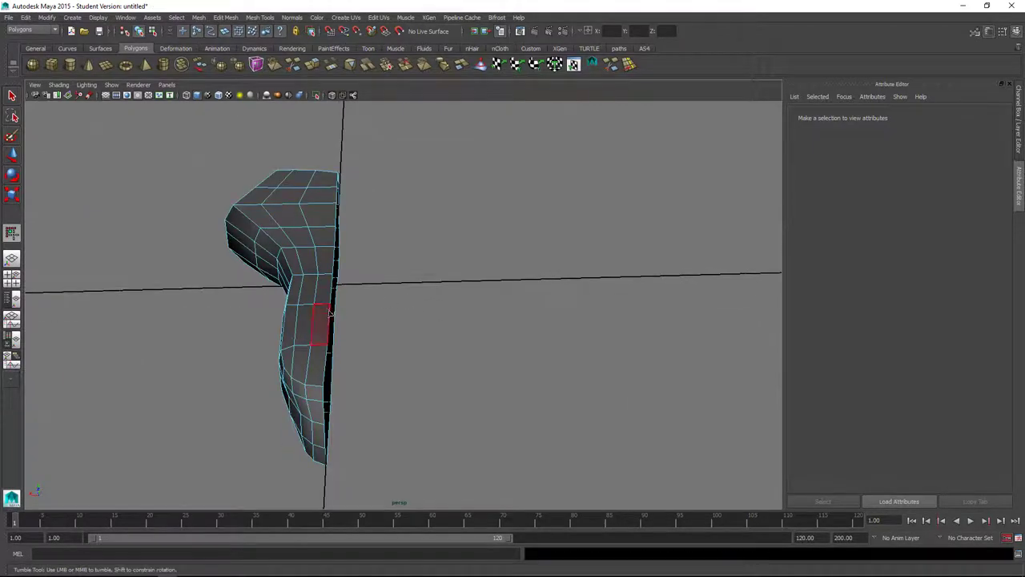
right_click_drag(330, 314, 335, 290)
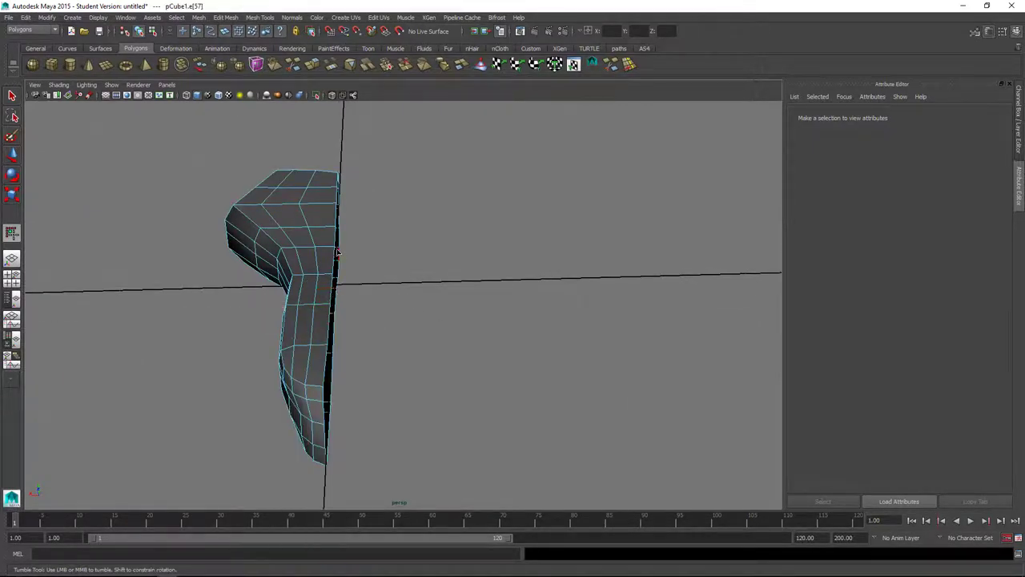
left_click(336, 253)
left_click_drag(431, 325, 458, 336, "alt")
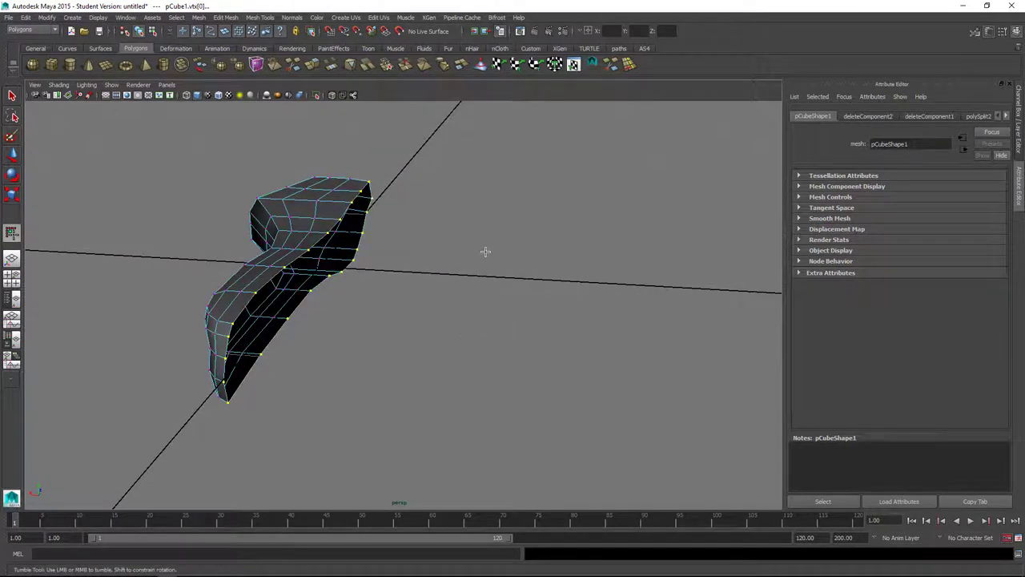
left_click_drag(484, 251, 499, 247, "alt")
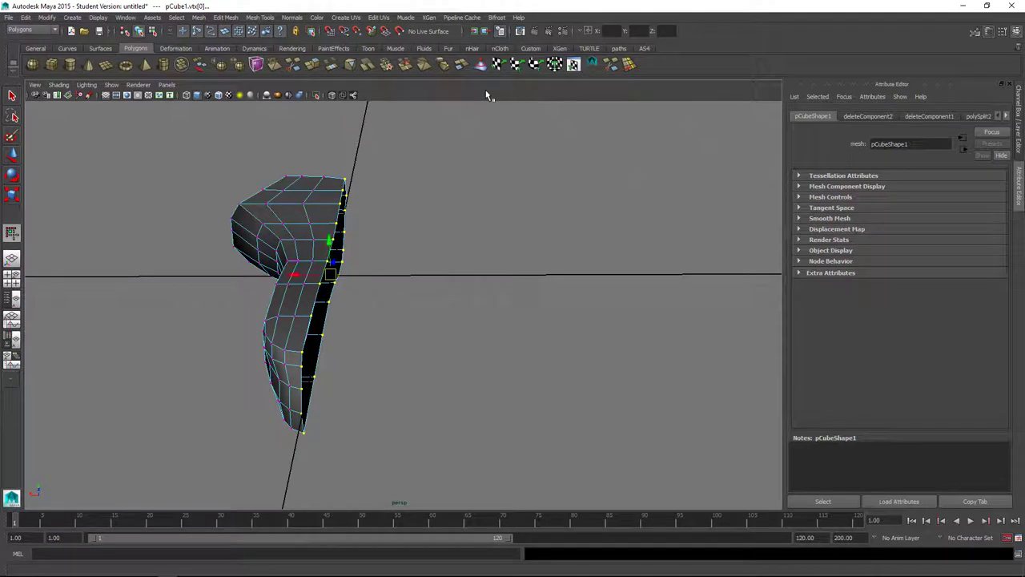
- Align all the selected centre-cut vertices onto the saddle's centre plane with an absolute transform in X
left_click(578, 32)
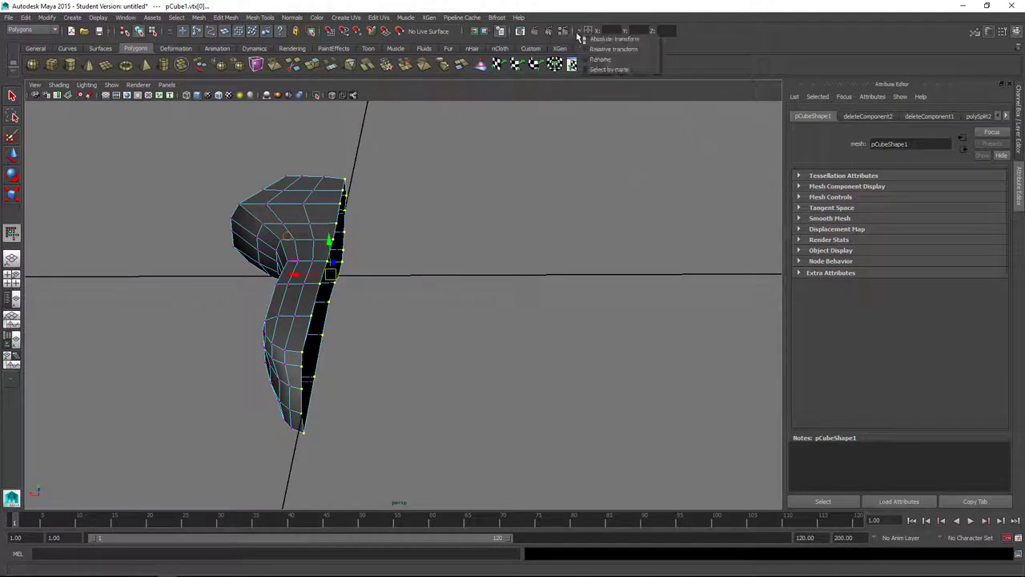
left_click(614, 39)
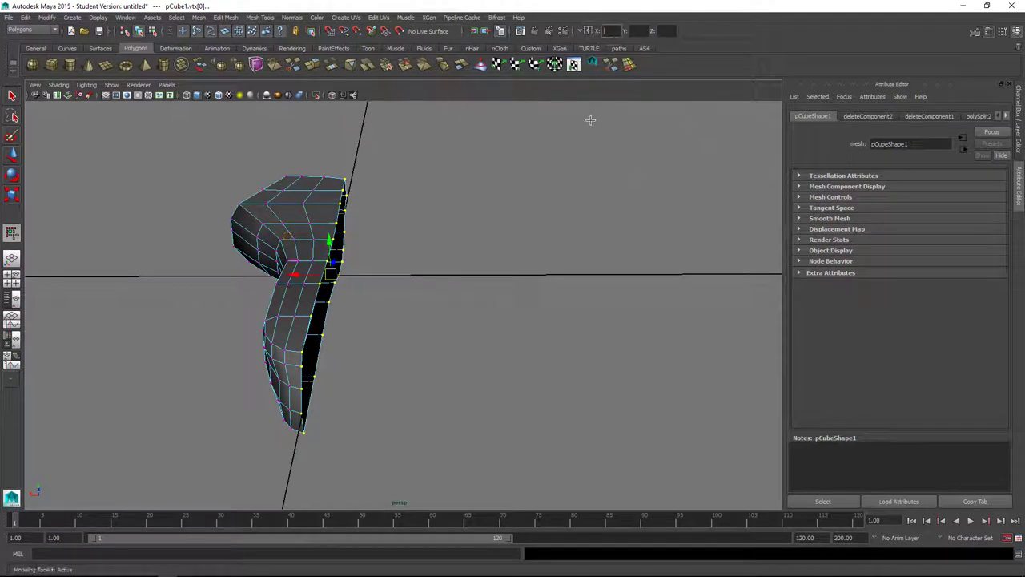
key("Return")
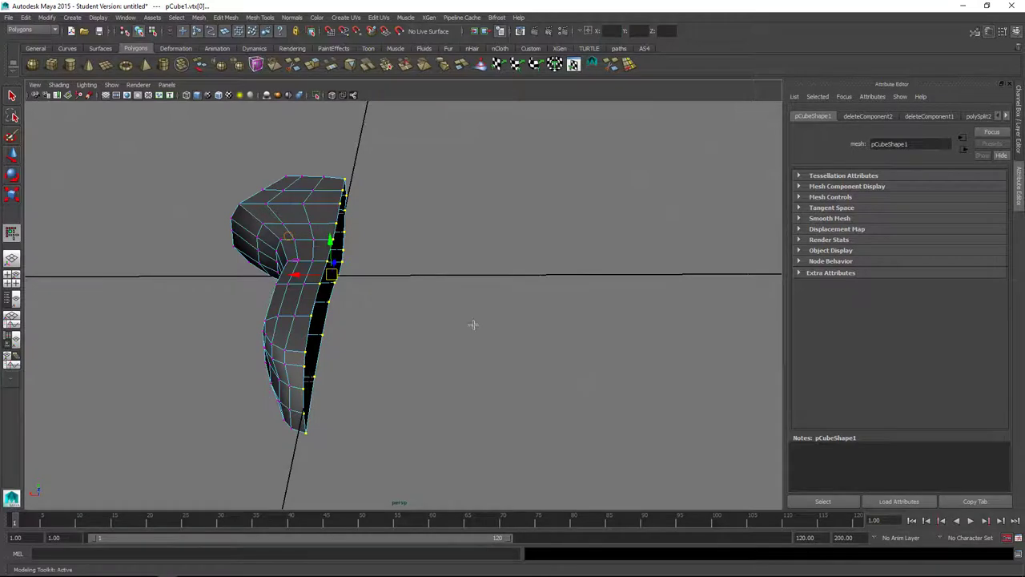
left_click_drag(473, 324, 443, 334, "alt")
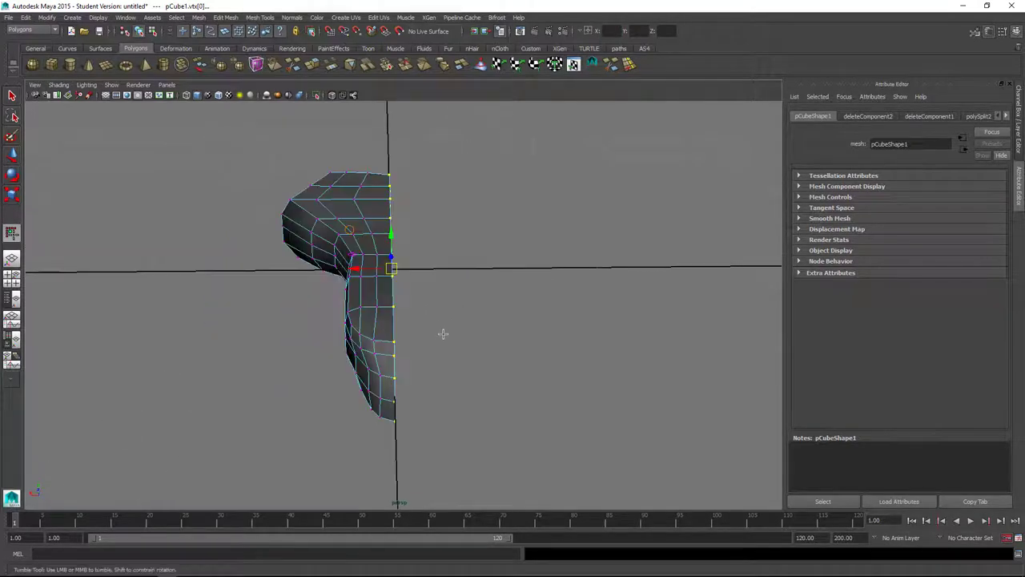
- Try to mirror the whole half saddle using the existing Mirror Geometry options, and undo it
right_click_drag(359, 244, 389, 238, "shift")
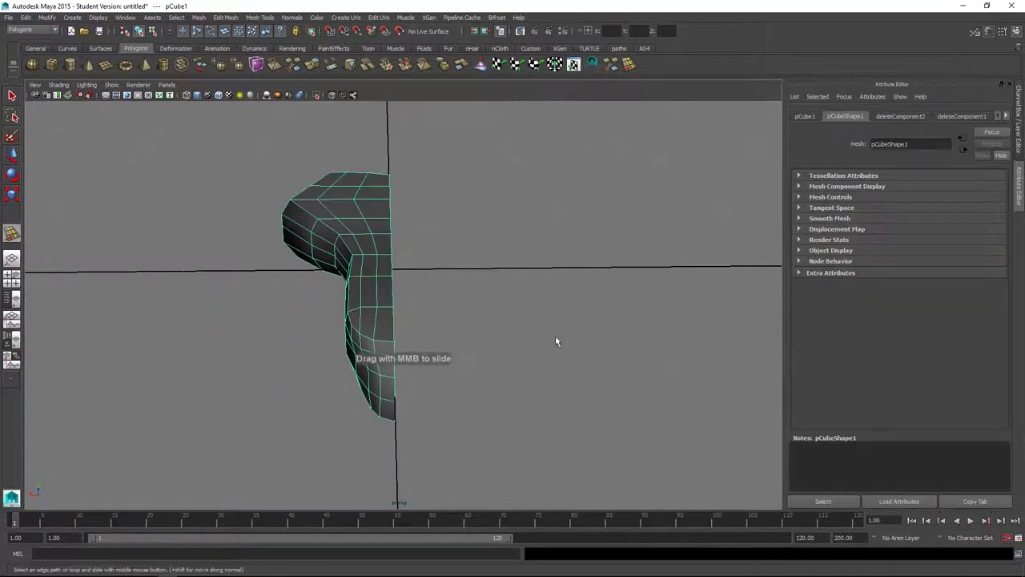
left_click(202, 18)
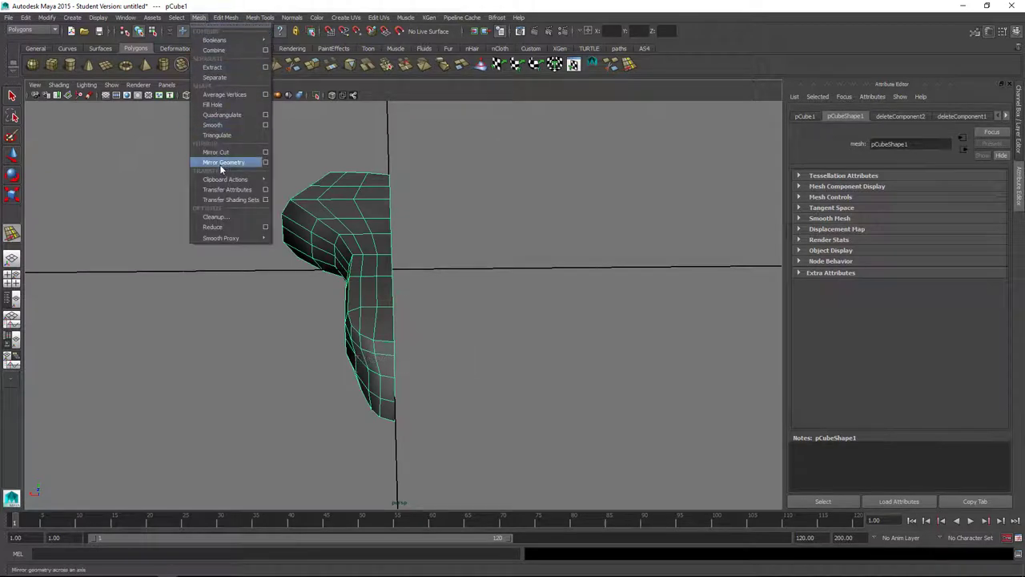
left_click(222, 163)
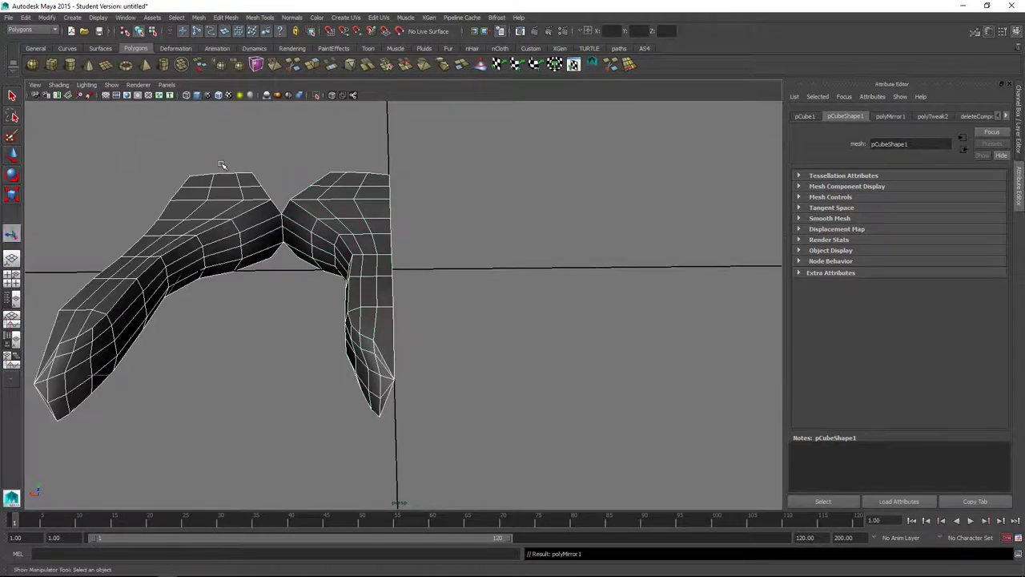
key("ctrl+z")
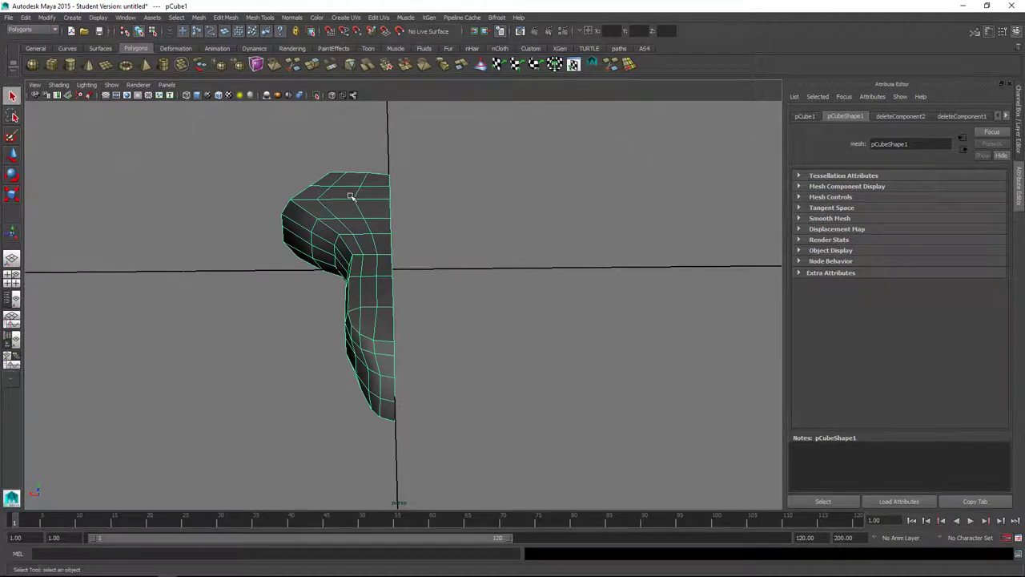
- Mirror the half saddle in the -X direction, merging it with the original and merging vertices
key("w")
left_click(200, 19)
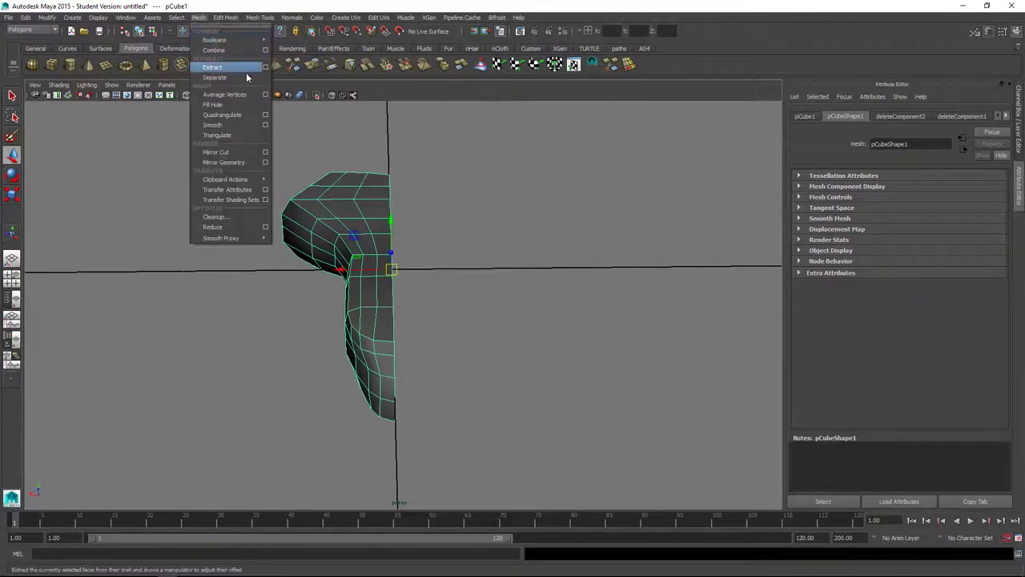
left_click(266, 162)
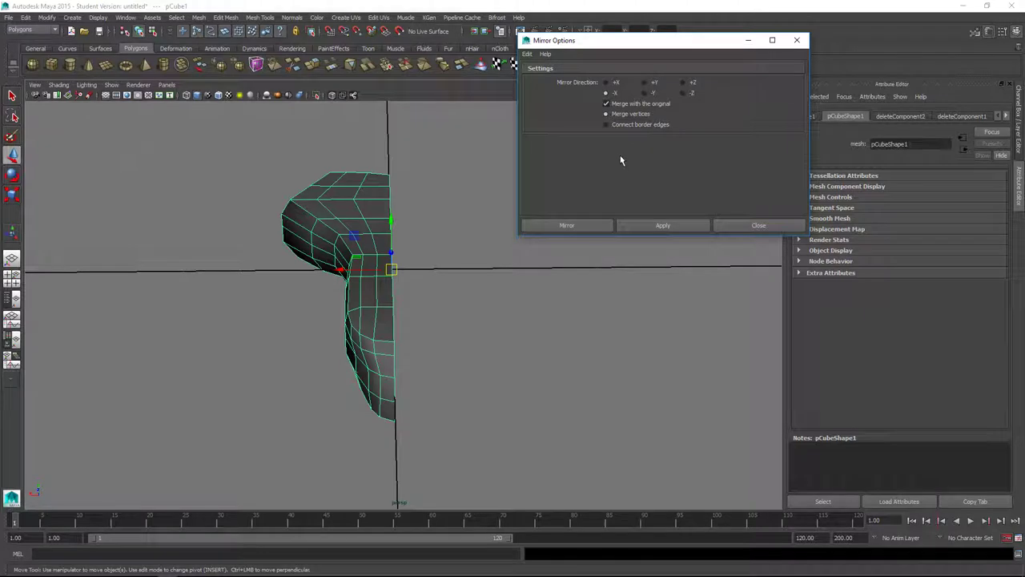
left_click(591, 225)
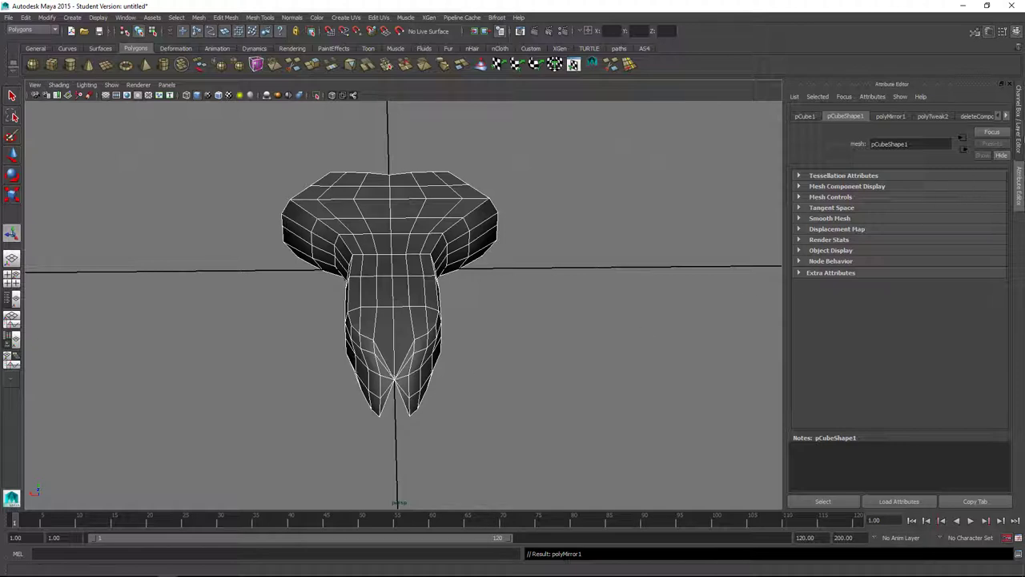
- Set the mirror operation's Merge Threshold to 0.001
left_click(1020, 144)
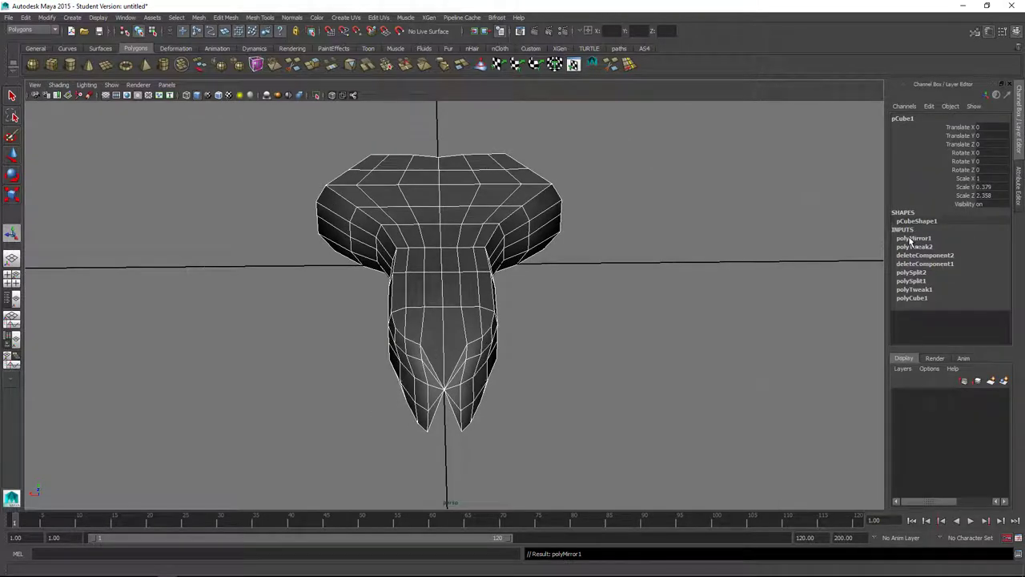
left_click(910, 238)
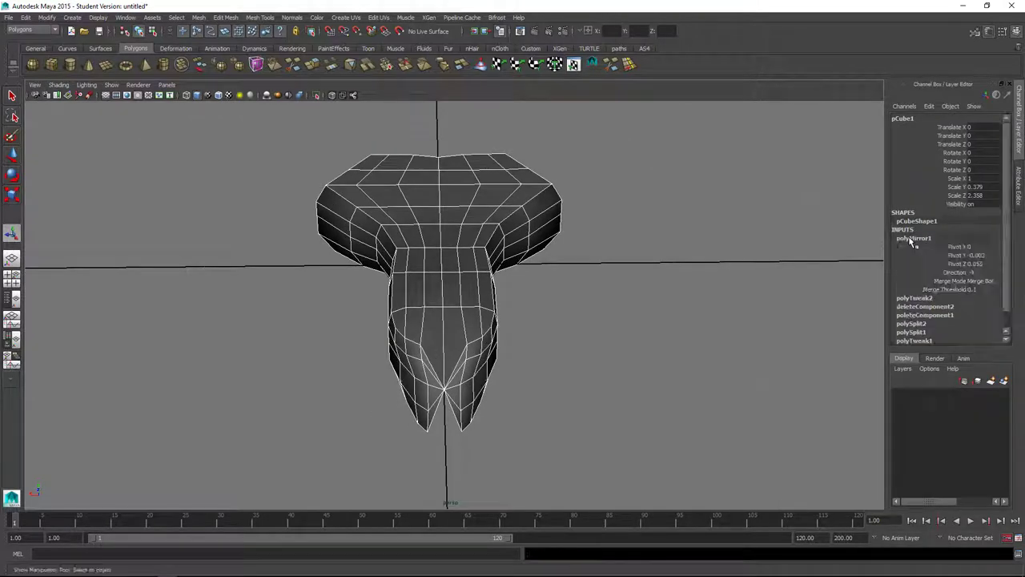
double_click(973, 289)
type(".0")
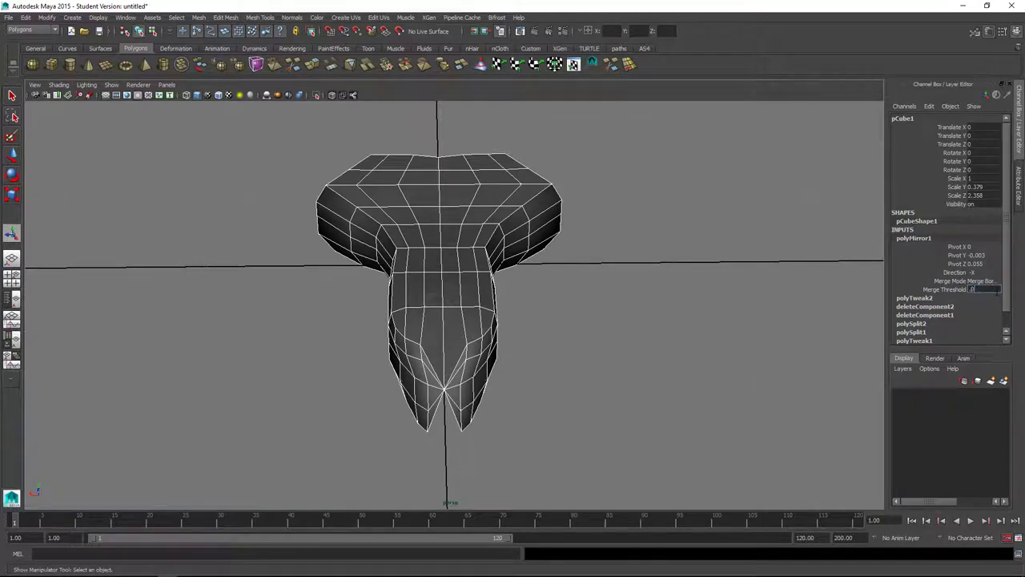
key("Return")
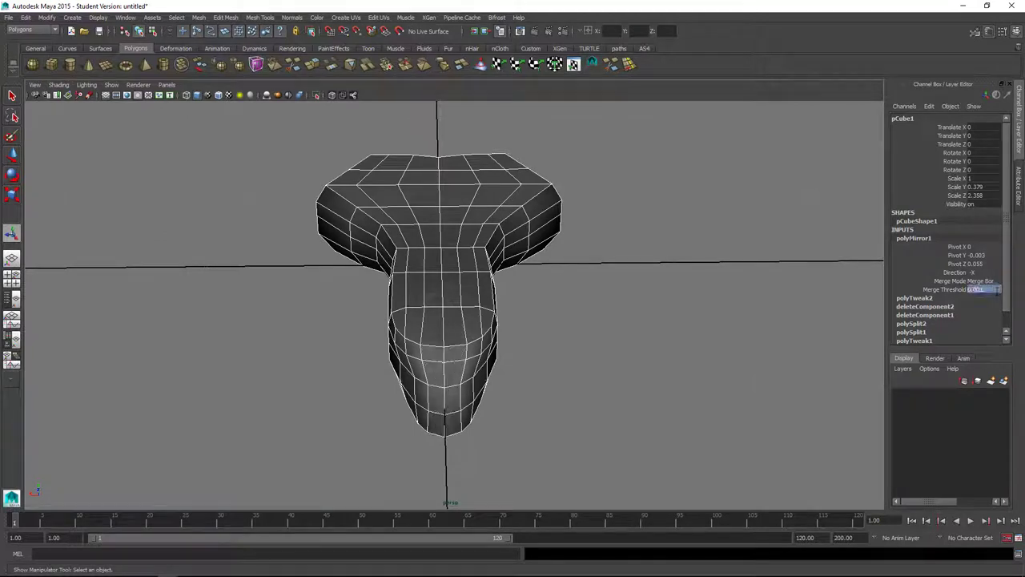
- Examine the mirrored saddle from several sides and check its shape in the smooth mesh preview
left_click_drag(563, 343, 675, 382, "alt")
left_click(557, 351)
left_click_drag(558, 351, 512, 361, "alt")
left_click(498, 321)
left_click_drag(545, 317, 545, 315, "alt")
key("3")
left_click_drag(565, 353, 491, 289, "alt")
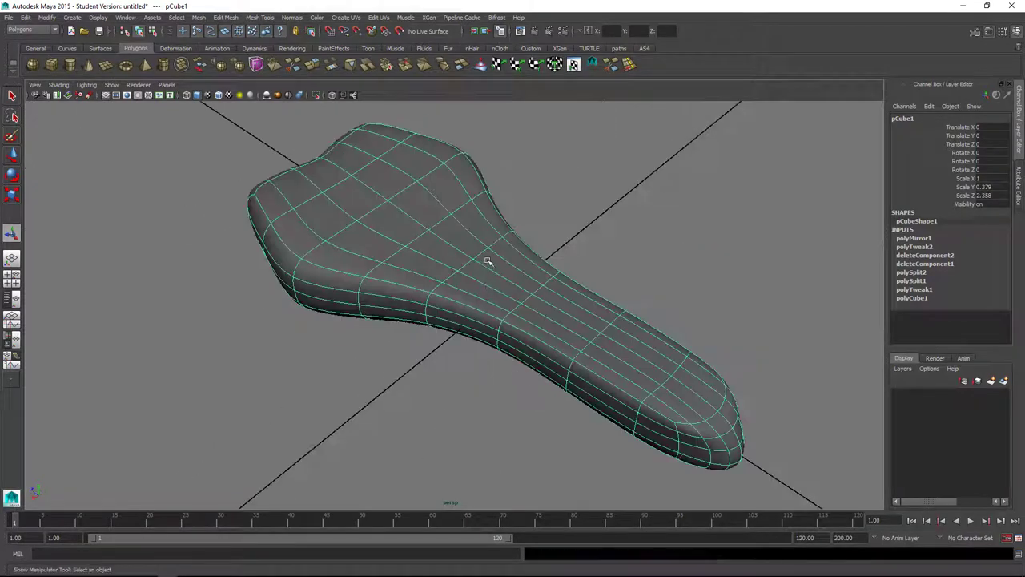
- Return the saddle to its unsmoothed display for edge editing and enable symmetry for the Move Tool
right_click_drag(408, 250, 407, 224)
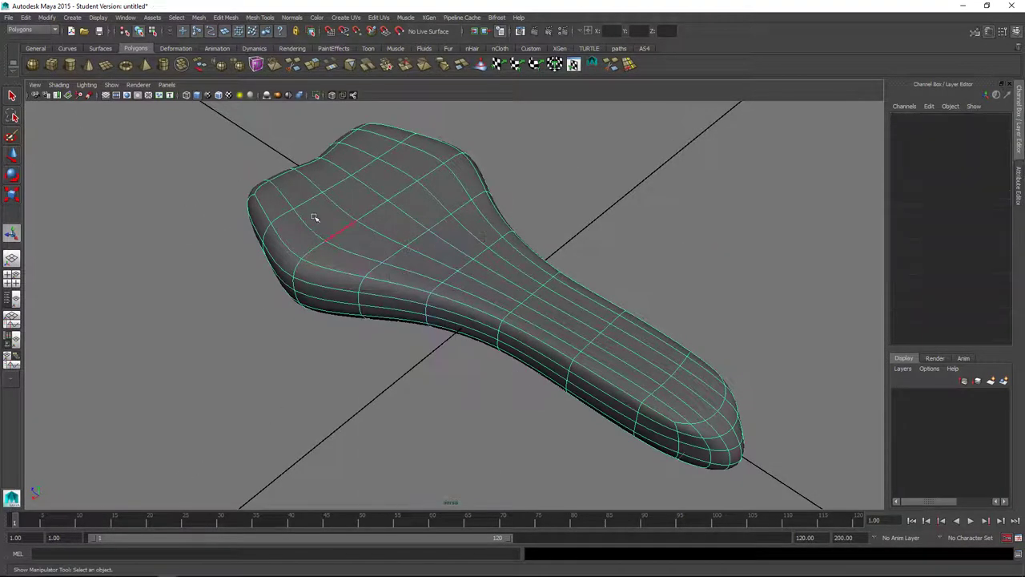
key("1")
left_click_drag(332, 201, 393, 251, "alt")
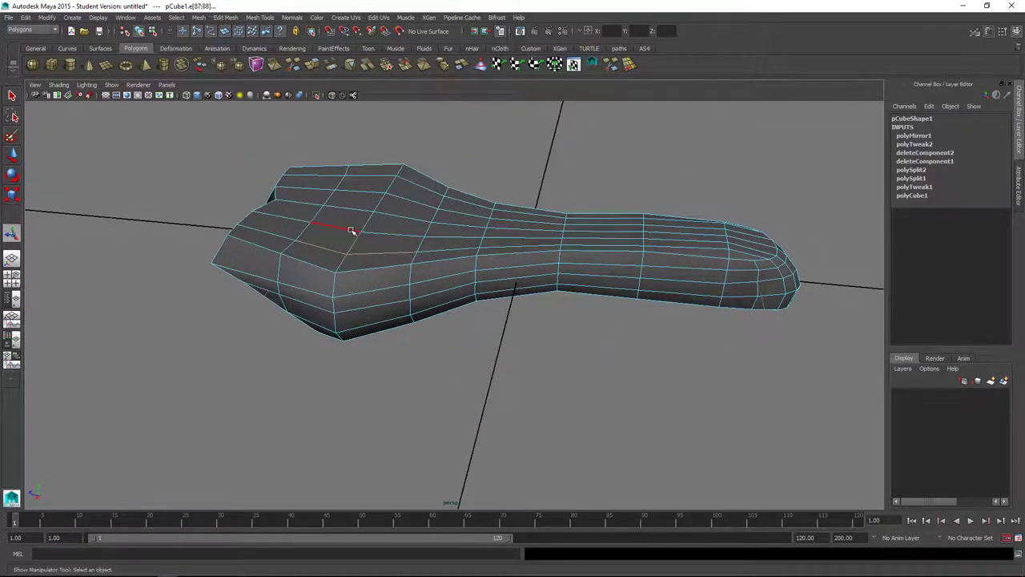
mouse_move(485, 267)
left_mouse_down("alt")
mouse_move(483, 291)
mouse_move(476, 280)
left_mouse_up("alt")
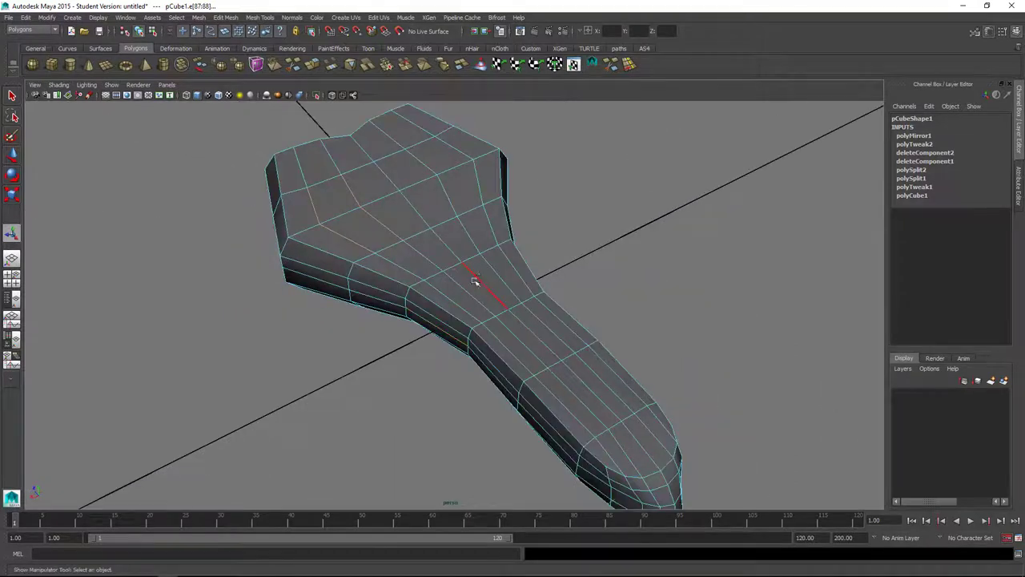
key("w")
left_click(474, 270)
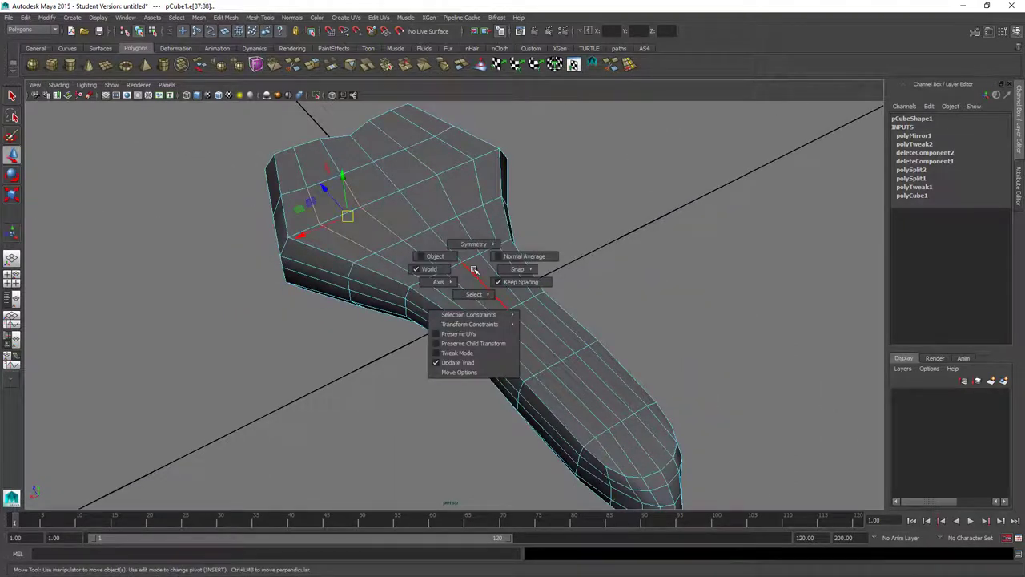
left_click_drag(474, 269, 476, 221)
left_click(586, 224)
- Select the matching lengthwise edges on both sides of the wide rear's top surface and raise them slightly
left_click(353, 194)
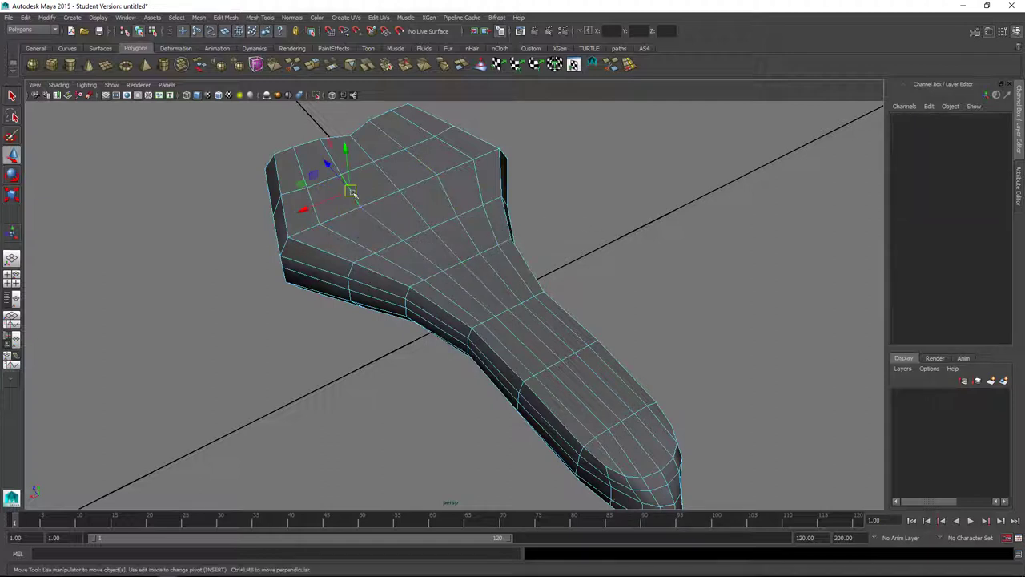
left_click(369, 218, "shift")
left_click(343, 234, "shift")
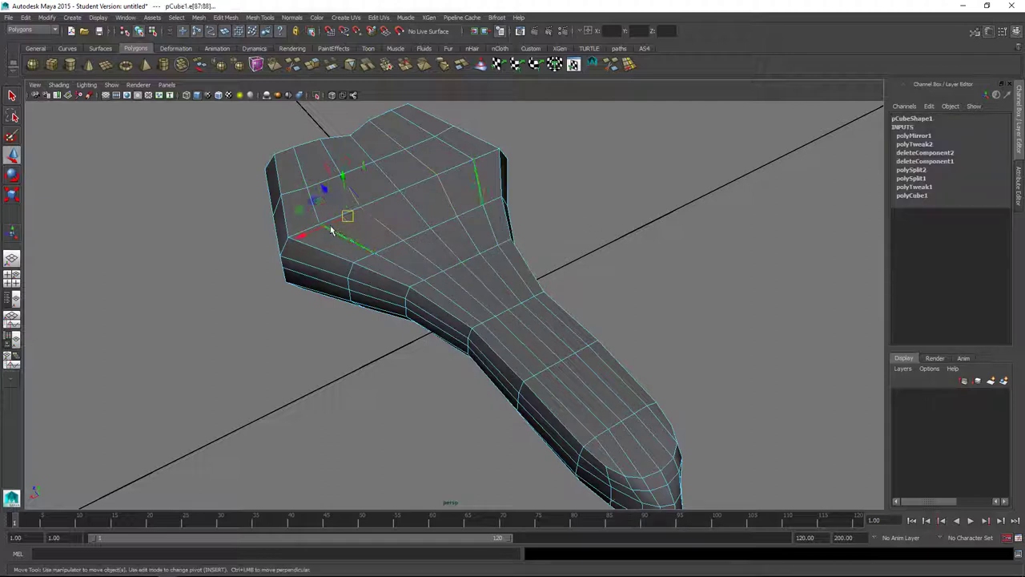
key("q")
key("w")
left_click_drag(472, 273, 480, 242)
left_click_drag(343, 176, 344, 172)
left_click_drag(481, 200, 488, 180, "alt")
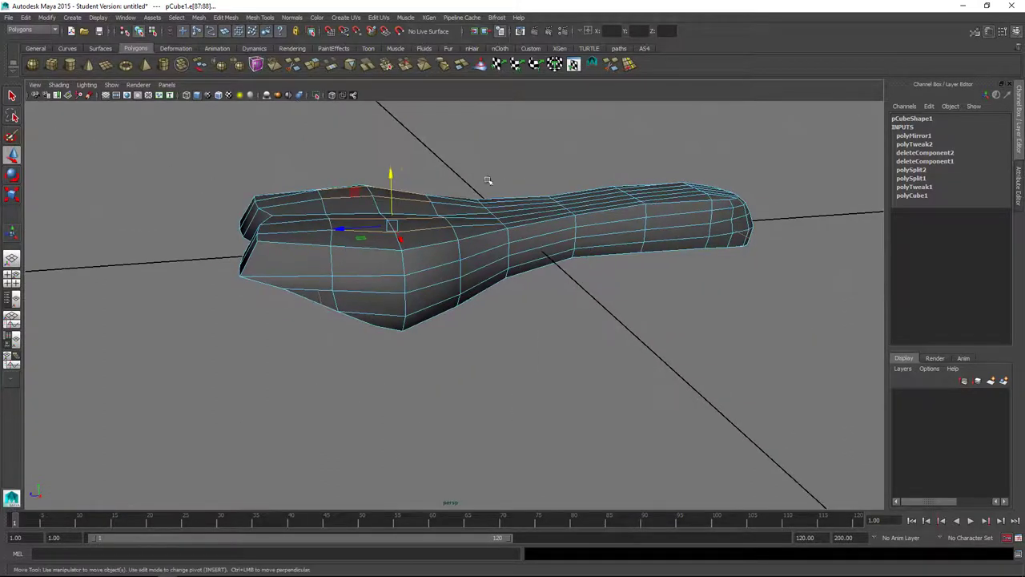
left_click_drag(390, 172, 390, 172)
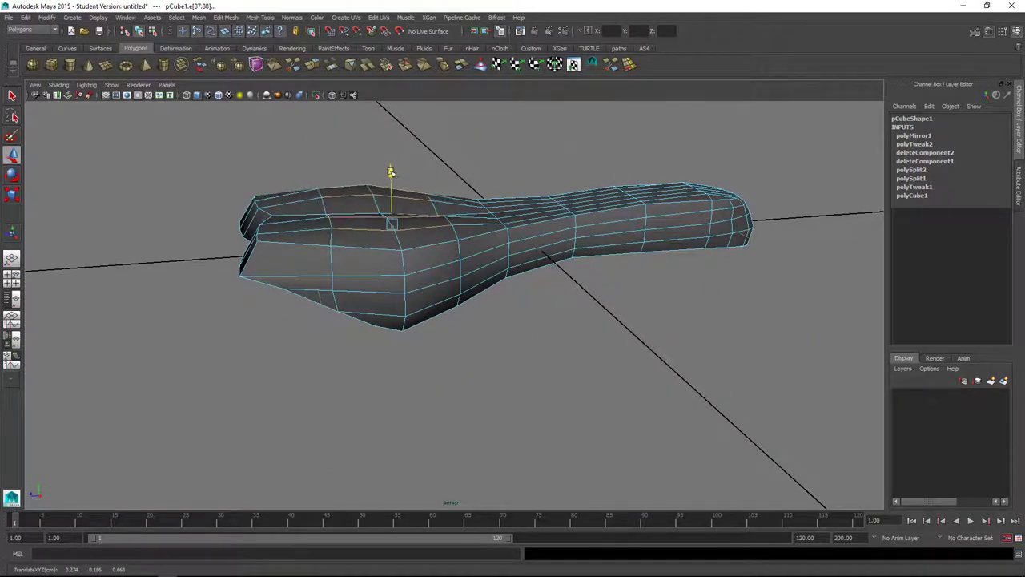
left_click_drag(575, 317, 521, 270, "alt")
- Lower the centre-line edges at the saddle's neck slightly, and raise the edges on top of the nose tip slightly
left_click(497, 251)
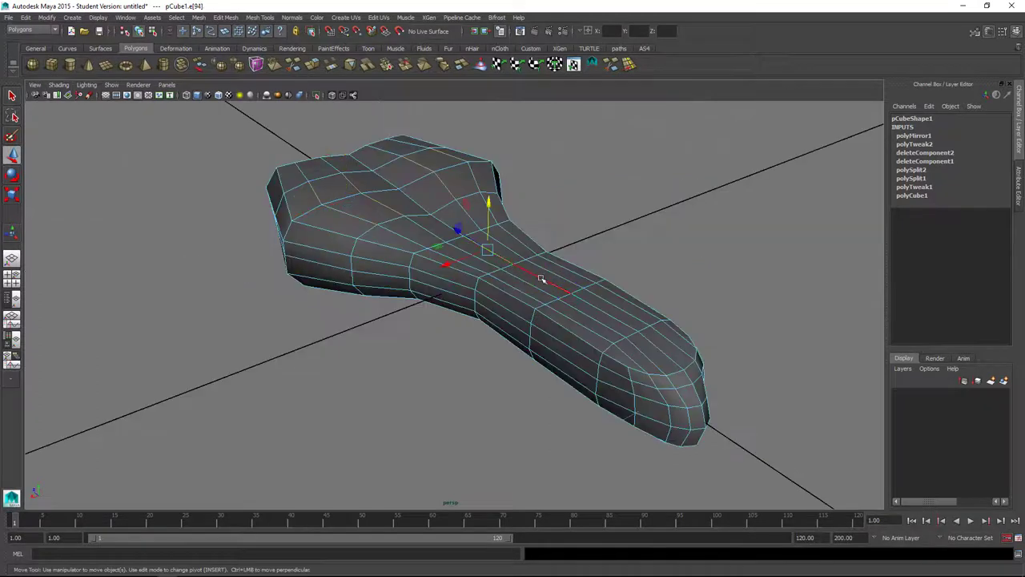
left_click(540, 280, "shift")
left_click_drag(515, 215, 515, 218)
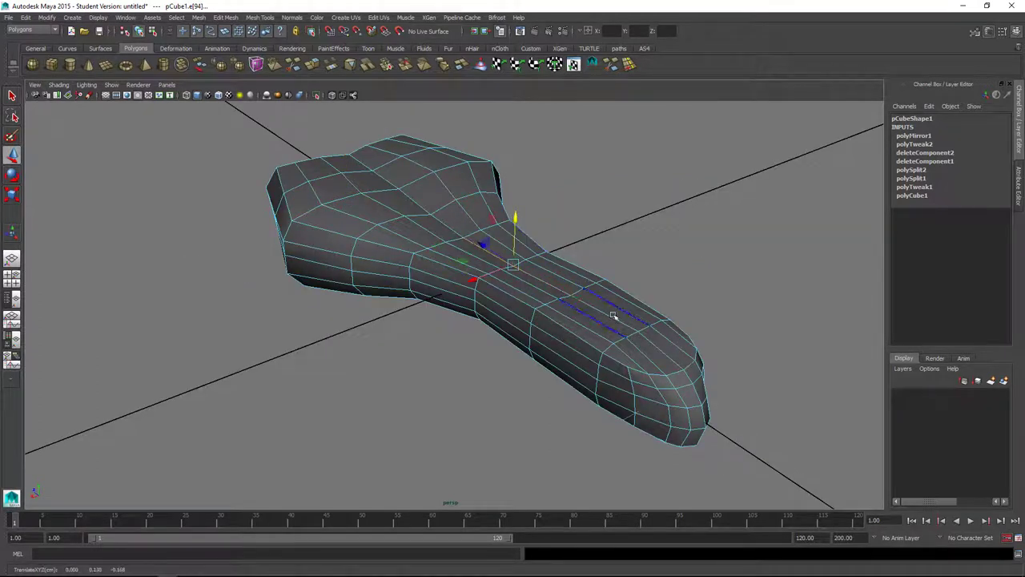
left_click(643, 341)
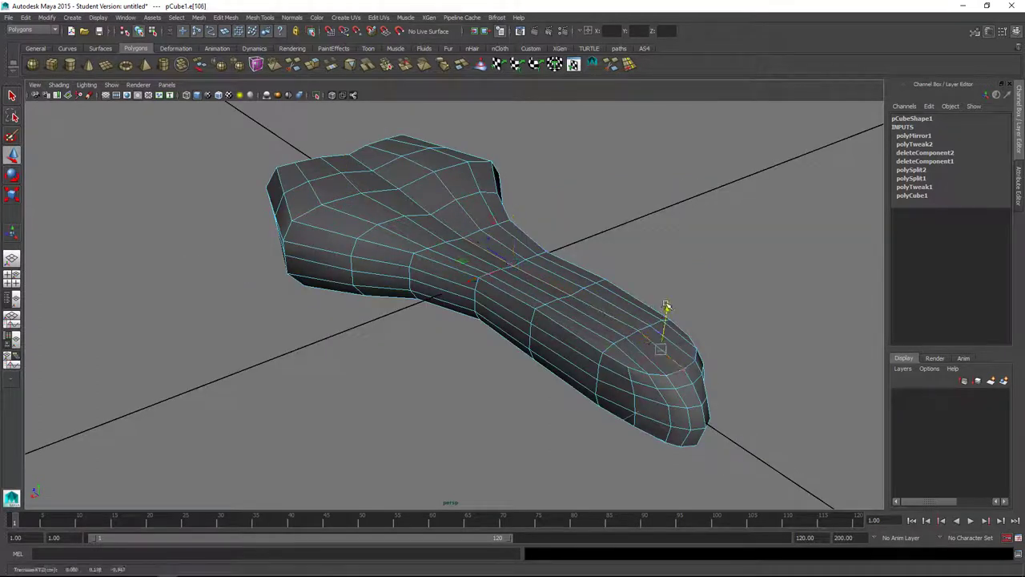
left_click(675, 350, "shift")
left_click_drag(675, 307, 672, 302)
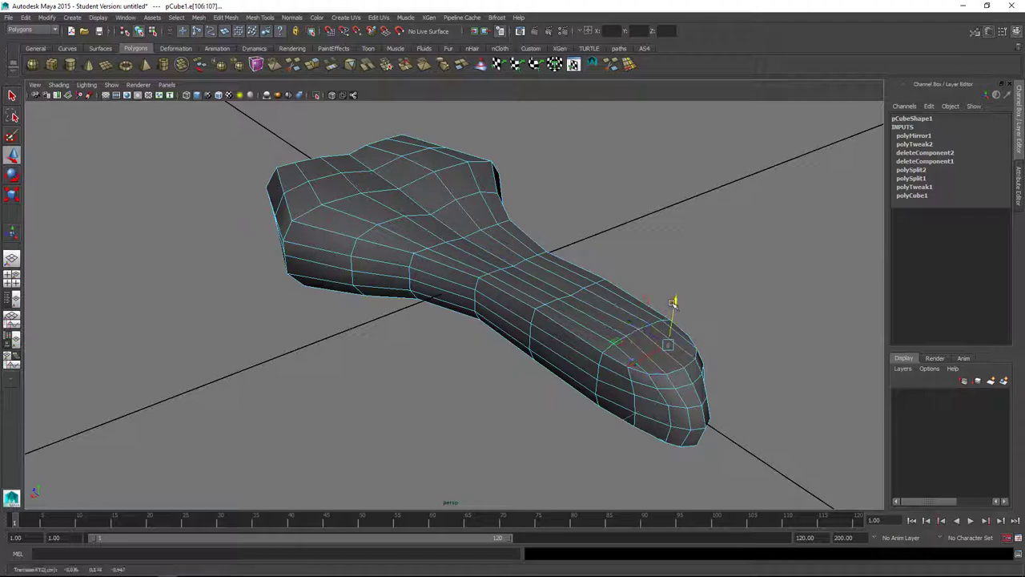
left_click(755, 345)
left_click_drag(756, 344, 897, 426, "alt")
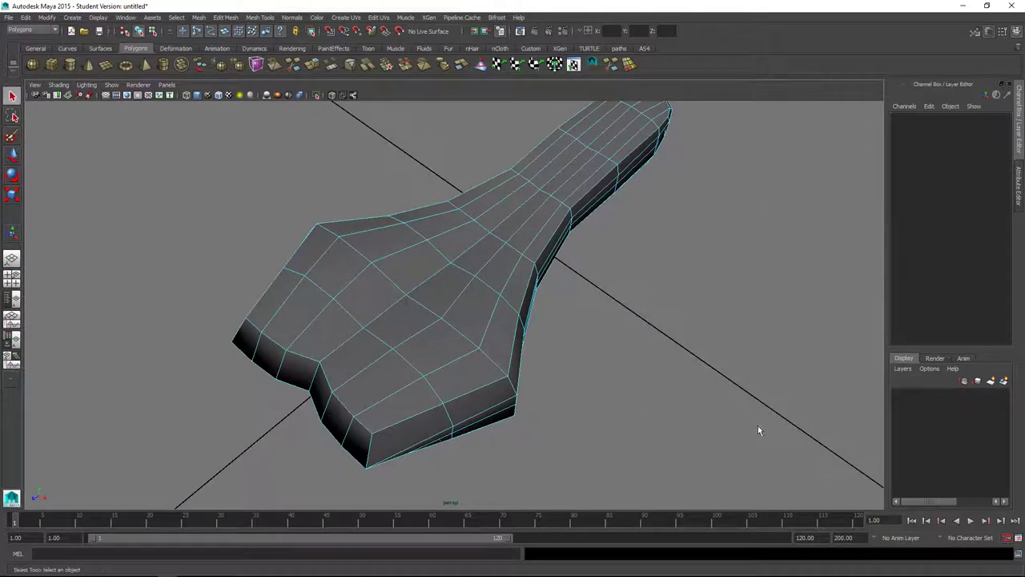
left_click_drag(665, 408, 729, 265, "alt")
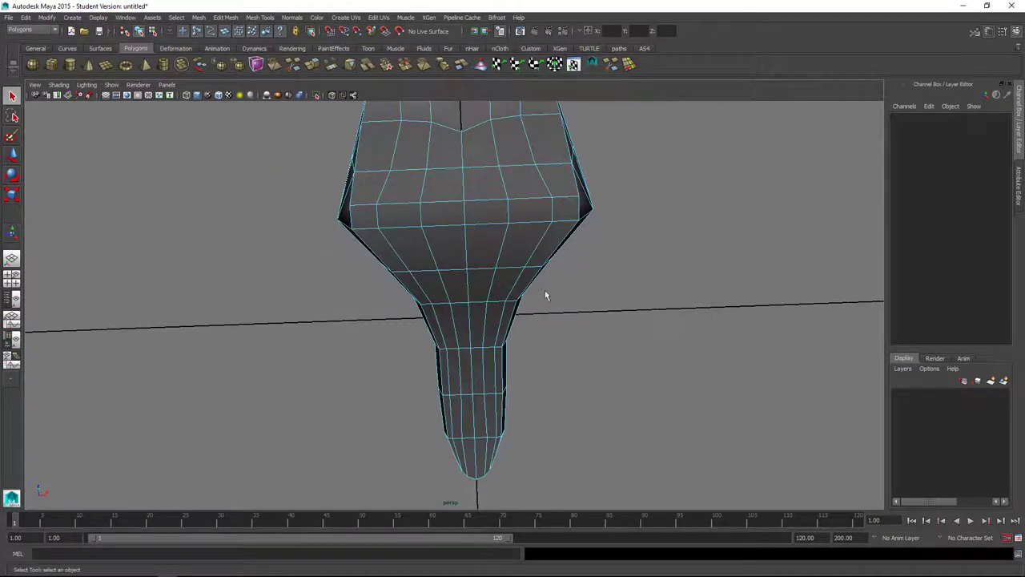
- Switch to face selection and select the inner faces on both sides of the wide rear's underside, leaving the outer border faces unselected
right_click_drag(482, 231, 480, 255)
left_click(400, 166)
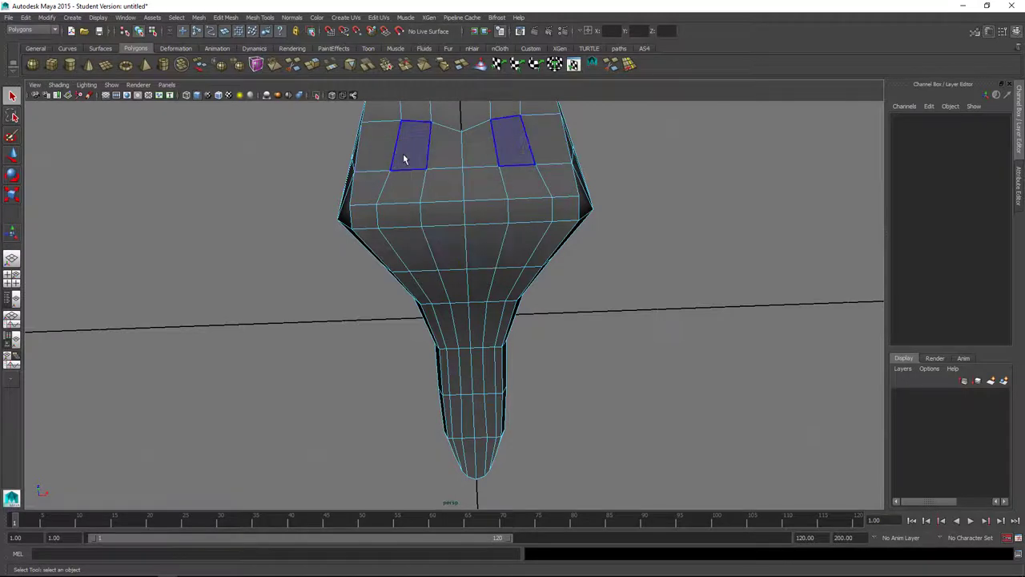
left_click_drag(430, 182, 424, 217, "alt")
left_click(418, 196)
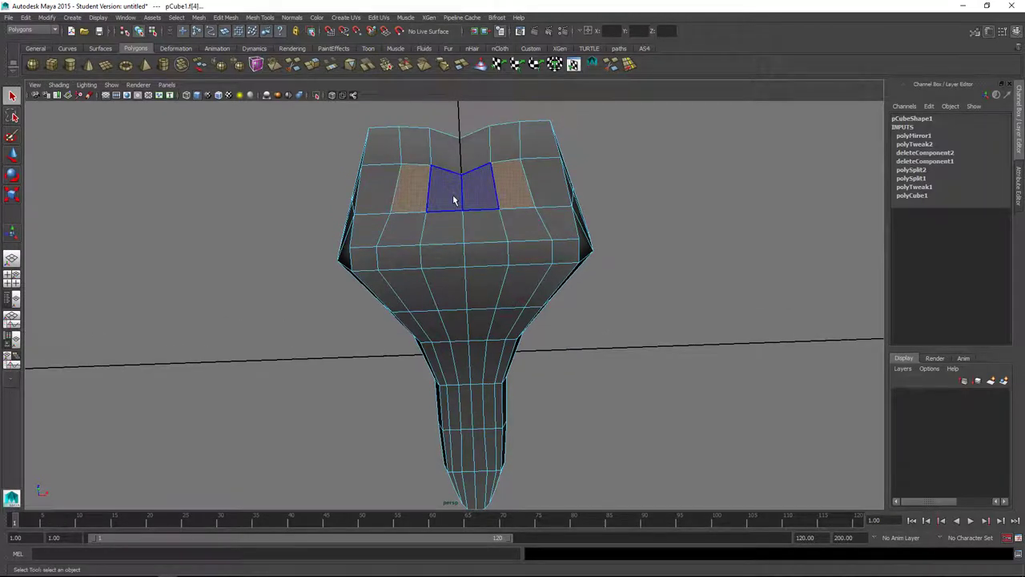
left_click(453, 201, "shift")
left_click(406, 233, "shift")
left_click(454, 226, "shift")
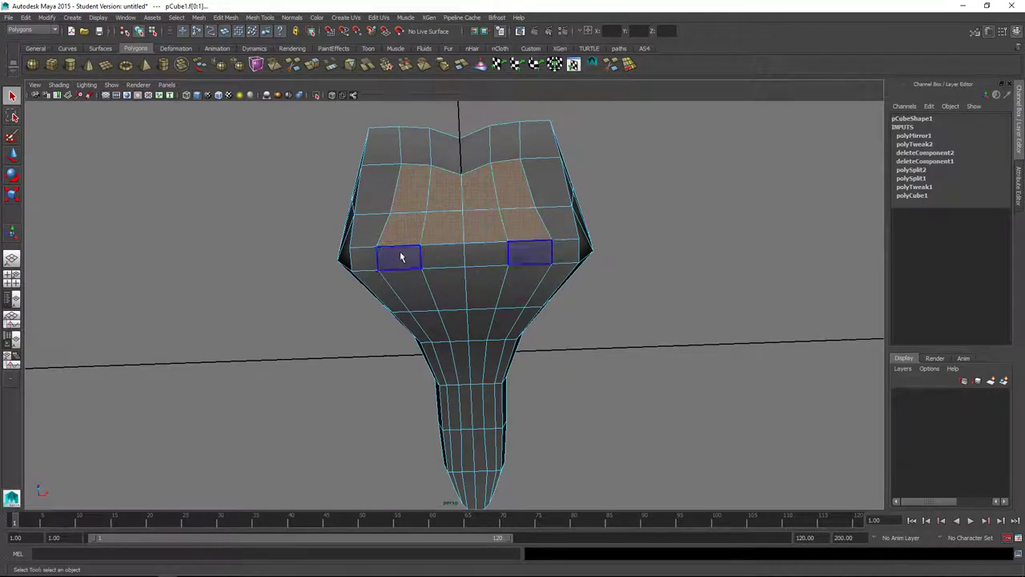
left_click(401, 254, "shift")
left_click(458, 253, "shift")
left_click(426, 279, "shift")
left_click(451, 291, "shift")
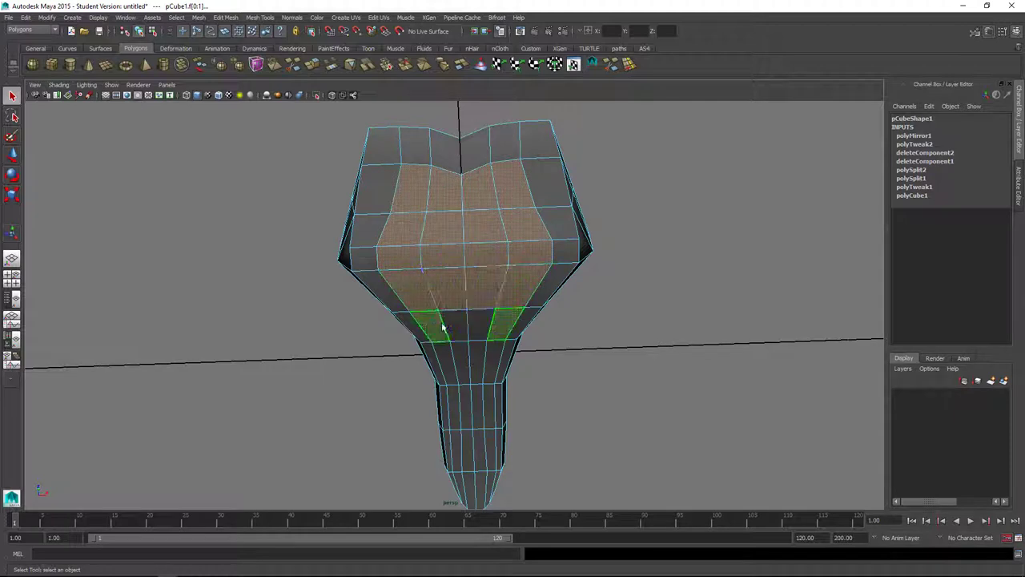
- Extend the face selection symmetrically along the inner underside of the saddle's neck towards the nose tip
left_click(441, 325, "shift")
left_click(451, 348, "shift")
left_click(463, 364, "shift")
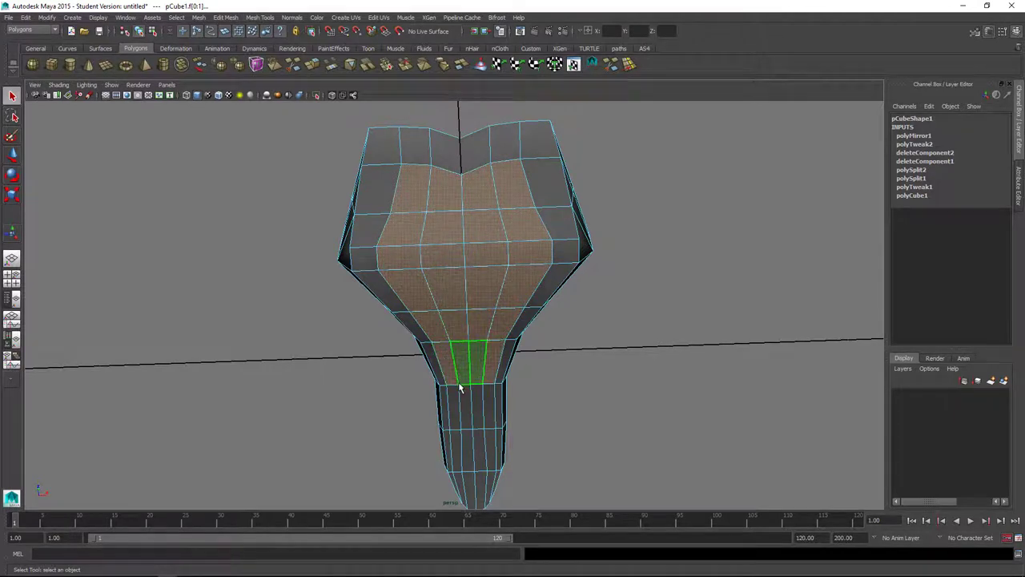
left_click(462, 425, "shift")
left_click(468, 450, "shift")
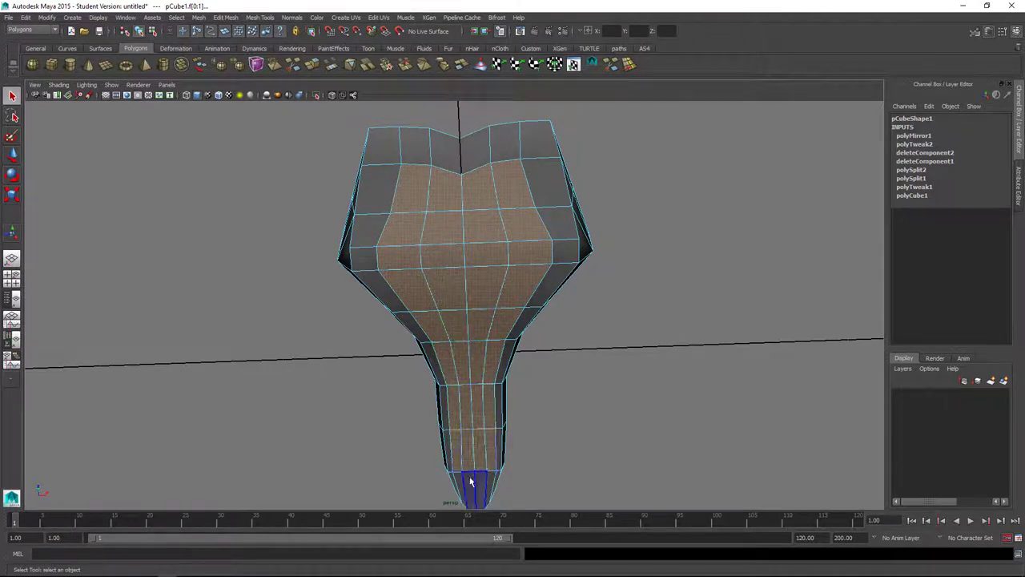
middle_click_drag(515, 397, 517, 288, "alt")
left_click_drag(517, 289, 528, 330, "alt")
middle_click_drag(546, 411, 545, 332, "alt")
left_click_drag(544, 331, 553, 313, "alt")
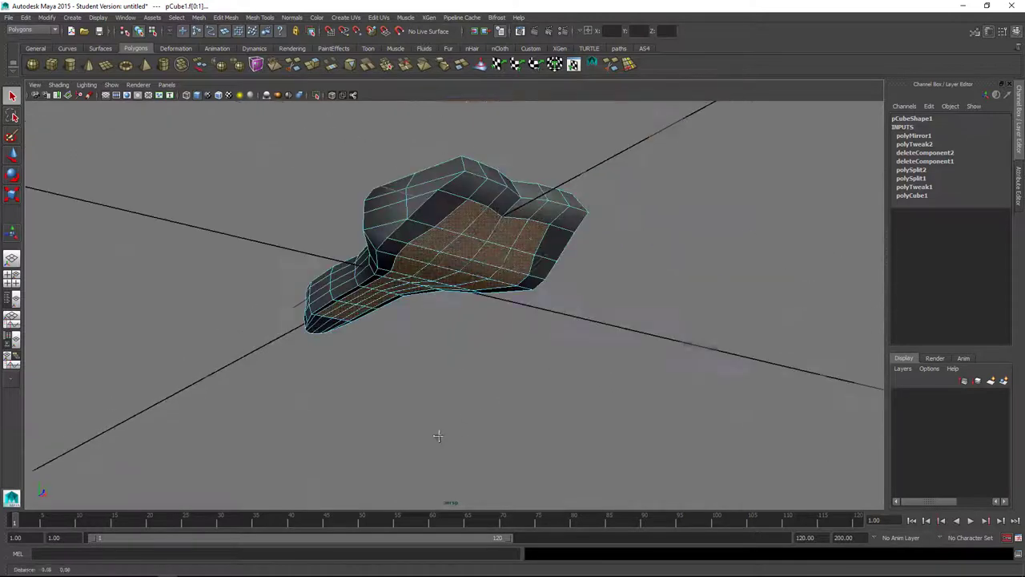
- Extrude the selected underside faces and move them slightly upward into the saddle
right_click(506, 276, "shift")
left_click(505, 296)
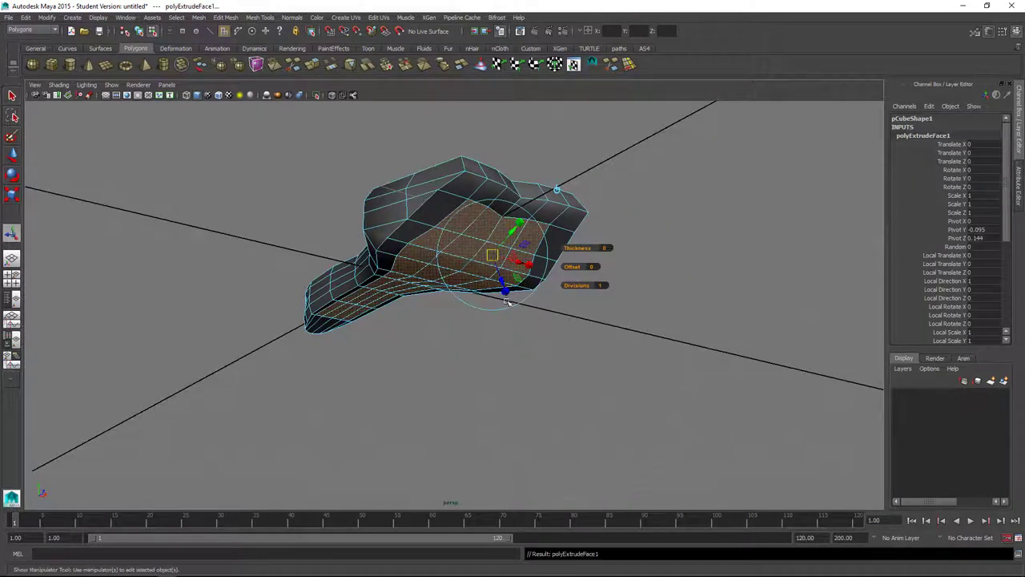
left_click_drag(613, 337, 604, 360, "alt")
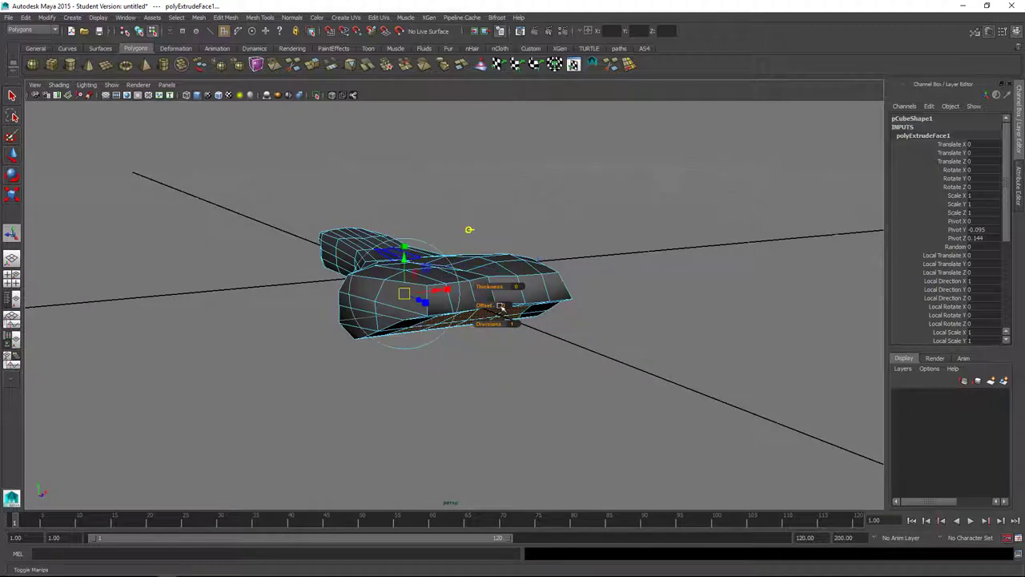
left_click_drag(541, 257, 525, 258, "alt")
left_click_drag(406, 258, 407, 244)
- Show the saddle in smooth mesh preview and return from face editing to whole-object selection
left_click_drag(434, 300, 586, 414, "alt")
key("3")
key("q")
right_click_drag(494, 337, 607, 320)
left_click_drag(550, 355, 597, 293, "alt")
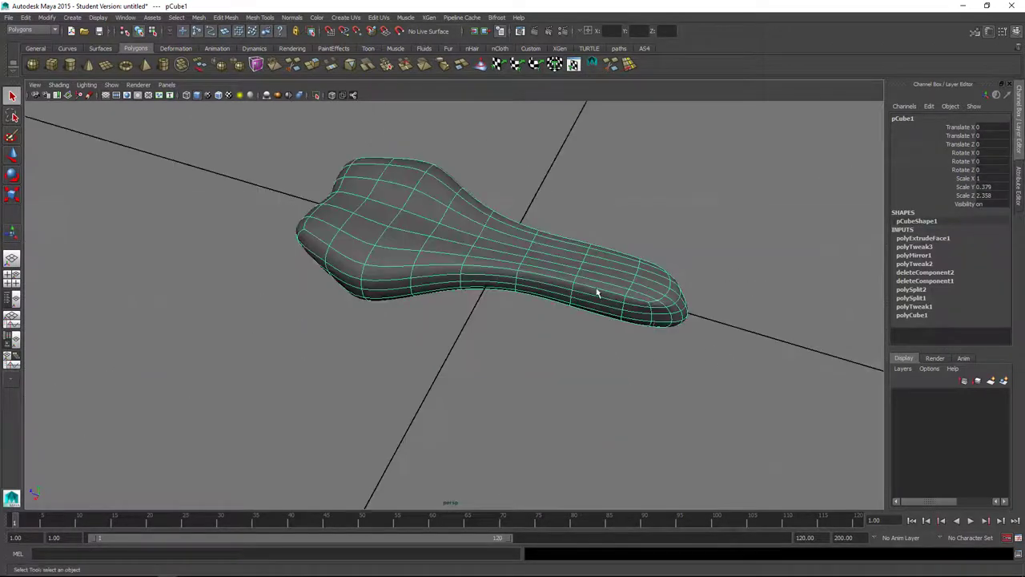
- Apply Smooth to the saddle mesh to add real subdivisions, and check the result from several angles
left_click(238, 64)
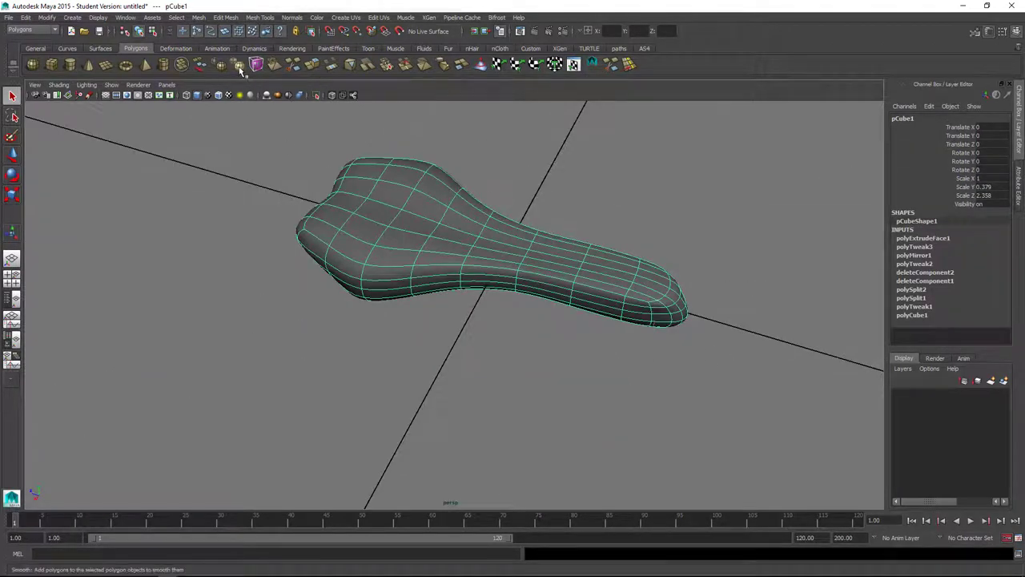
left_click(549, 155)
left_click(526, 275)
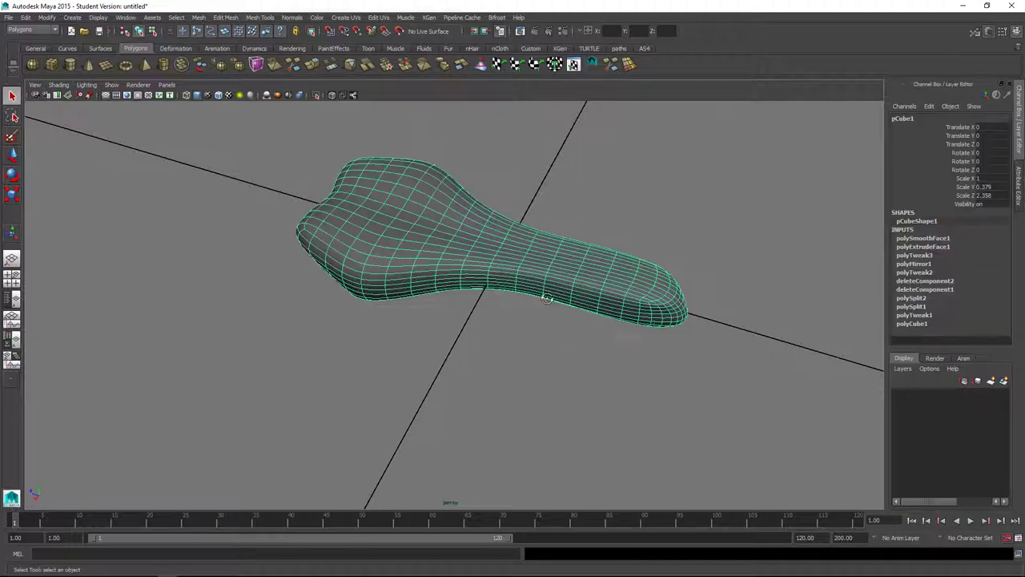
left_click_drag(546, 359, 434, 294, "alt")
left_click(656, 271)
left_click(452, 282)
left_click_drag(354, 274, 462, 319, "alt")
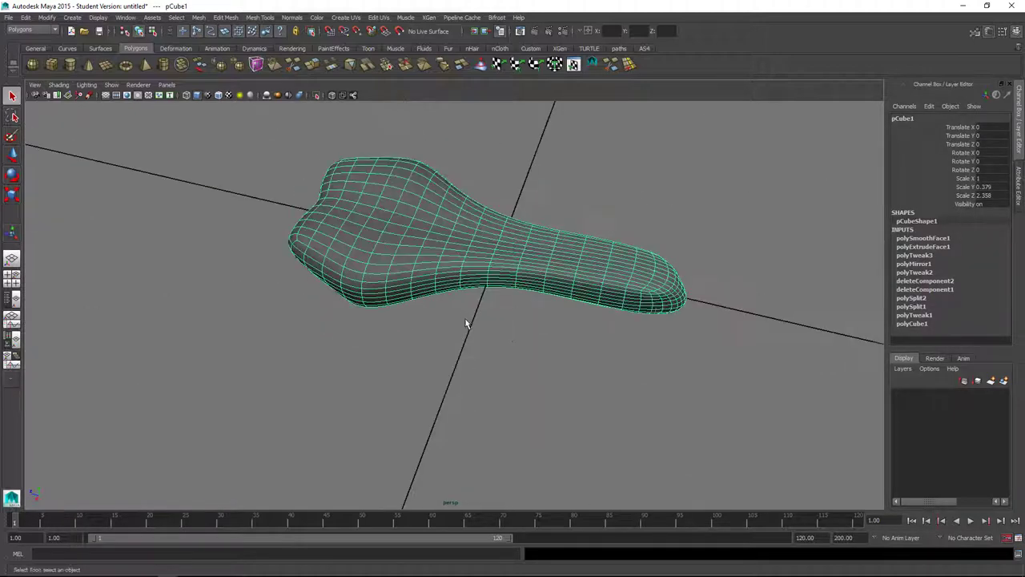